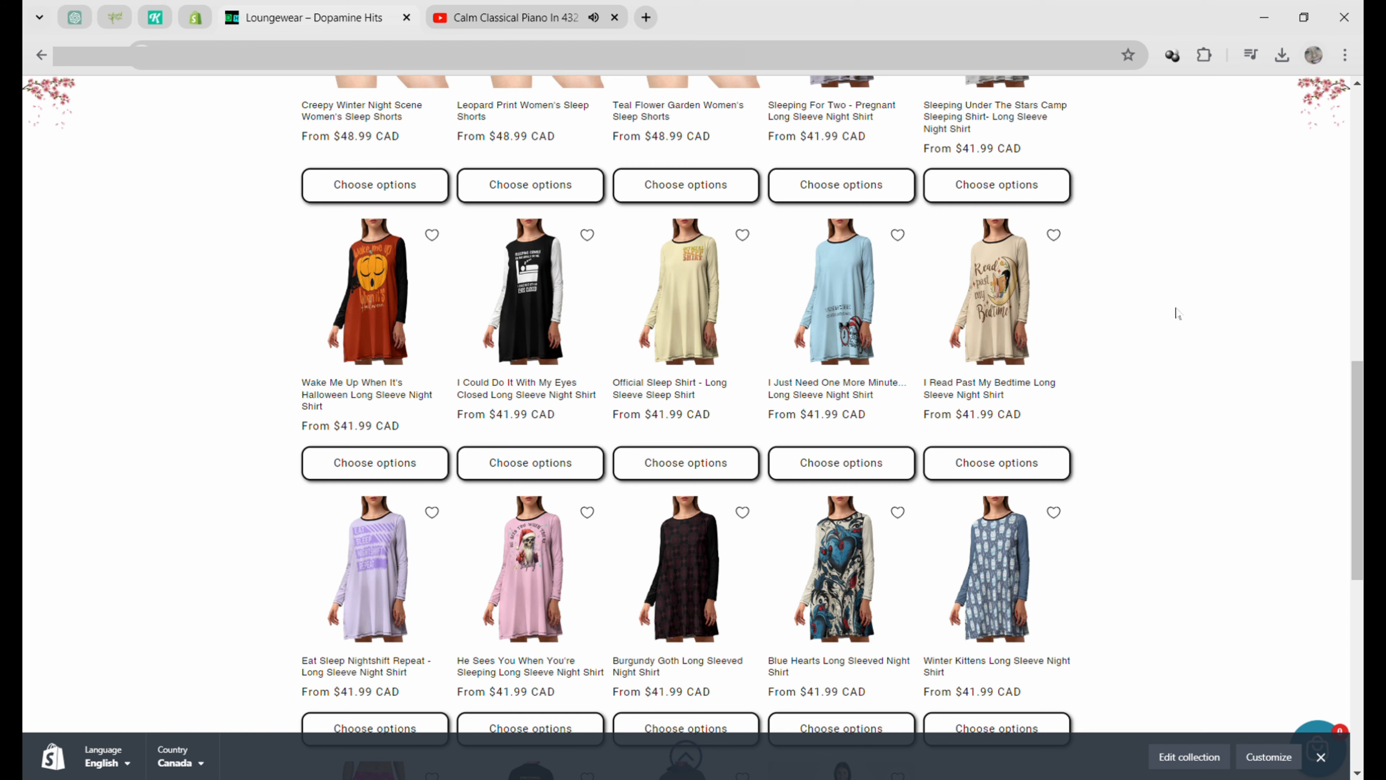
- Open the Women's Long Sleeve Night Shirt from the Loungewear collection and look through its product images
scroll(1177, 313, "up", 1)
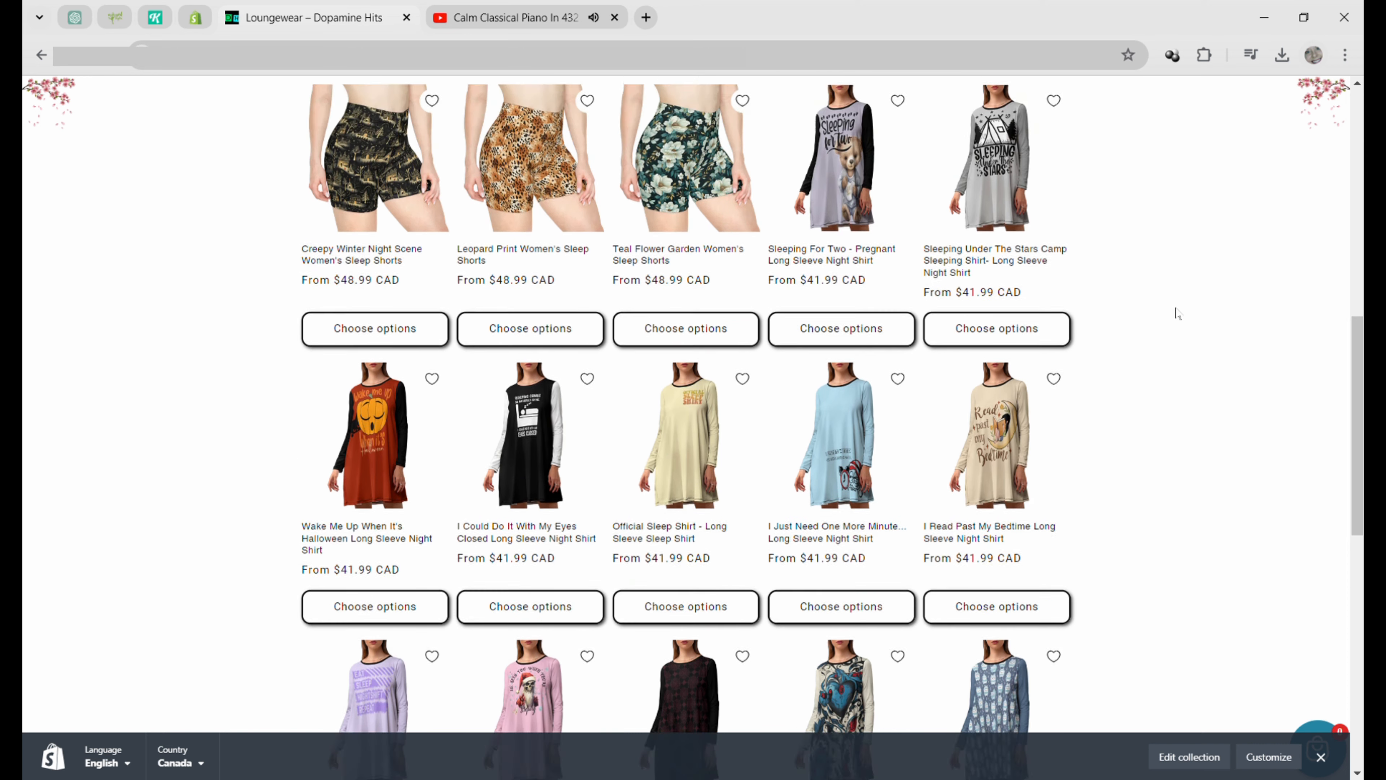
scroll(1177, 313, "up", 5)
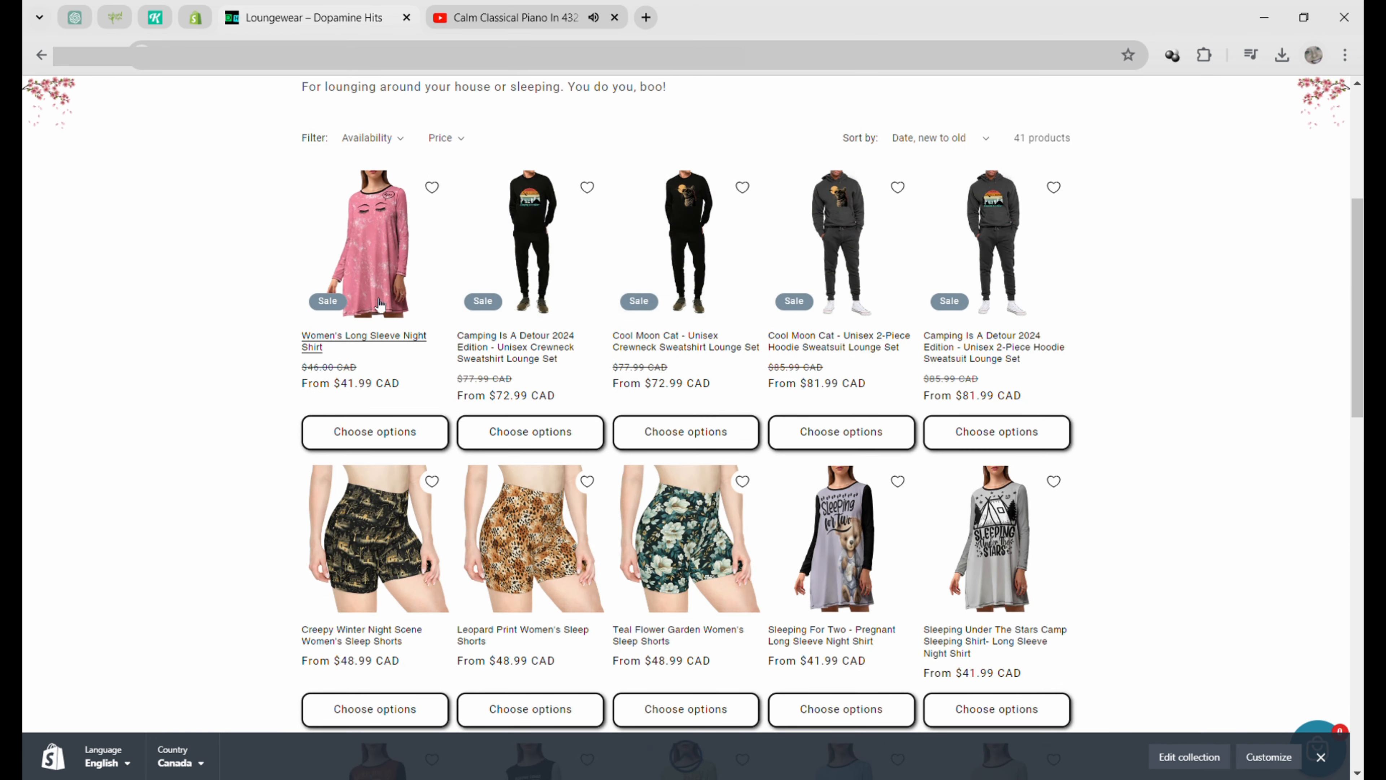
left_click(372, 248)
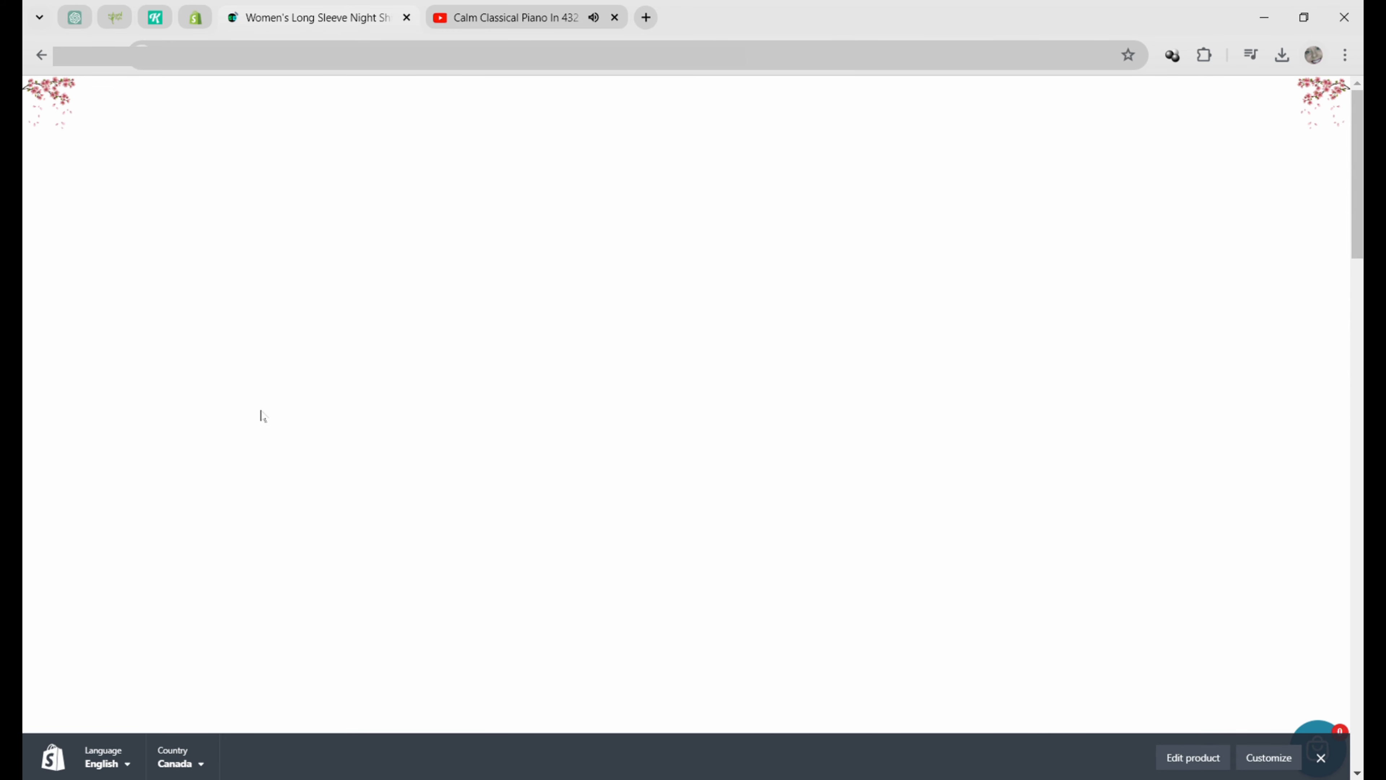
scroll(315, 475, "down", 5)
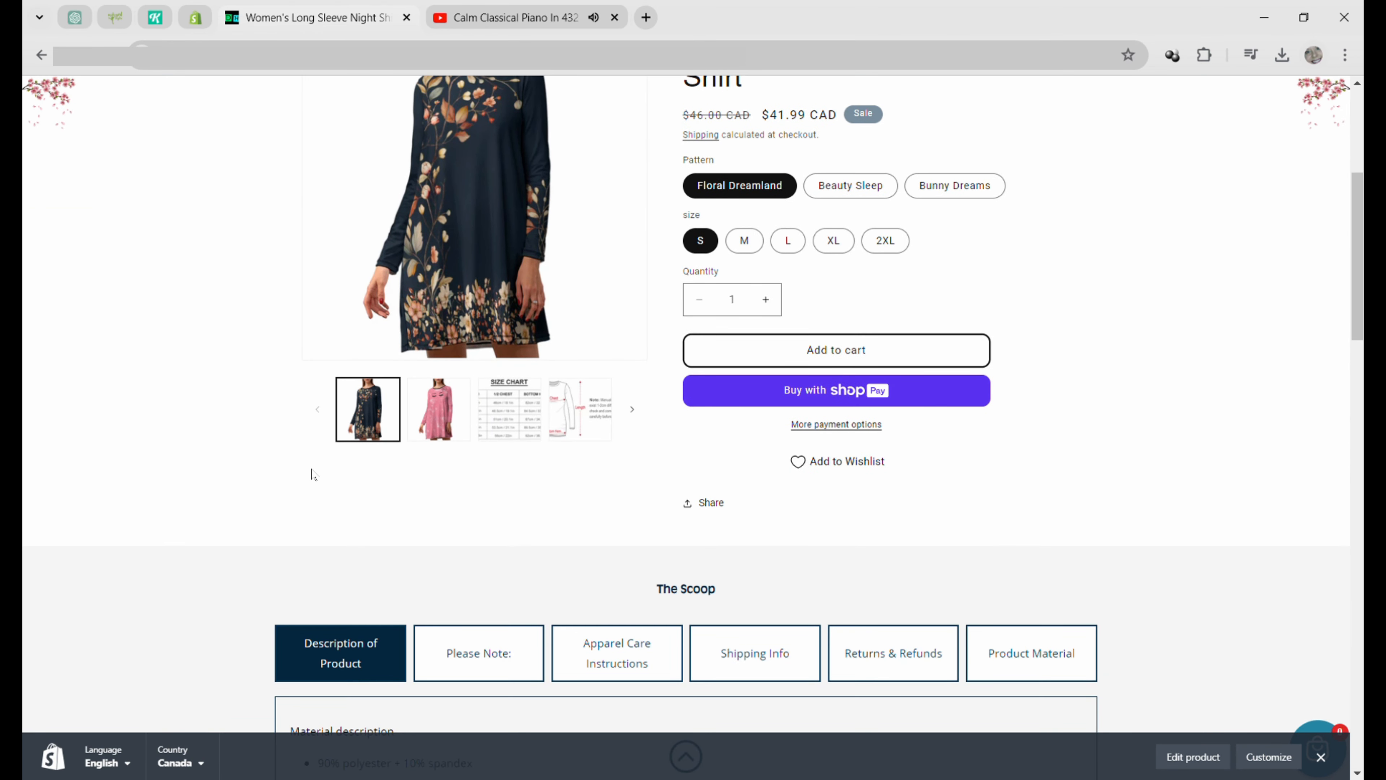
left_click(456, 412)
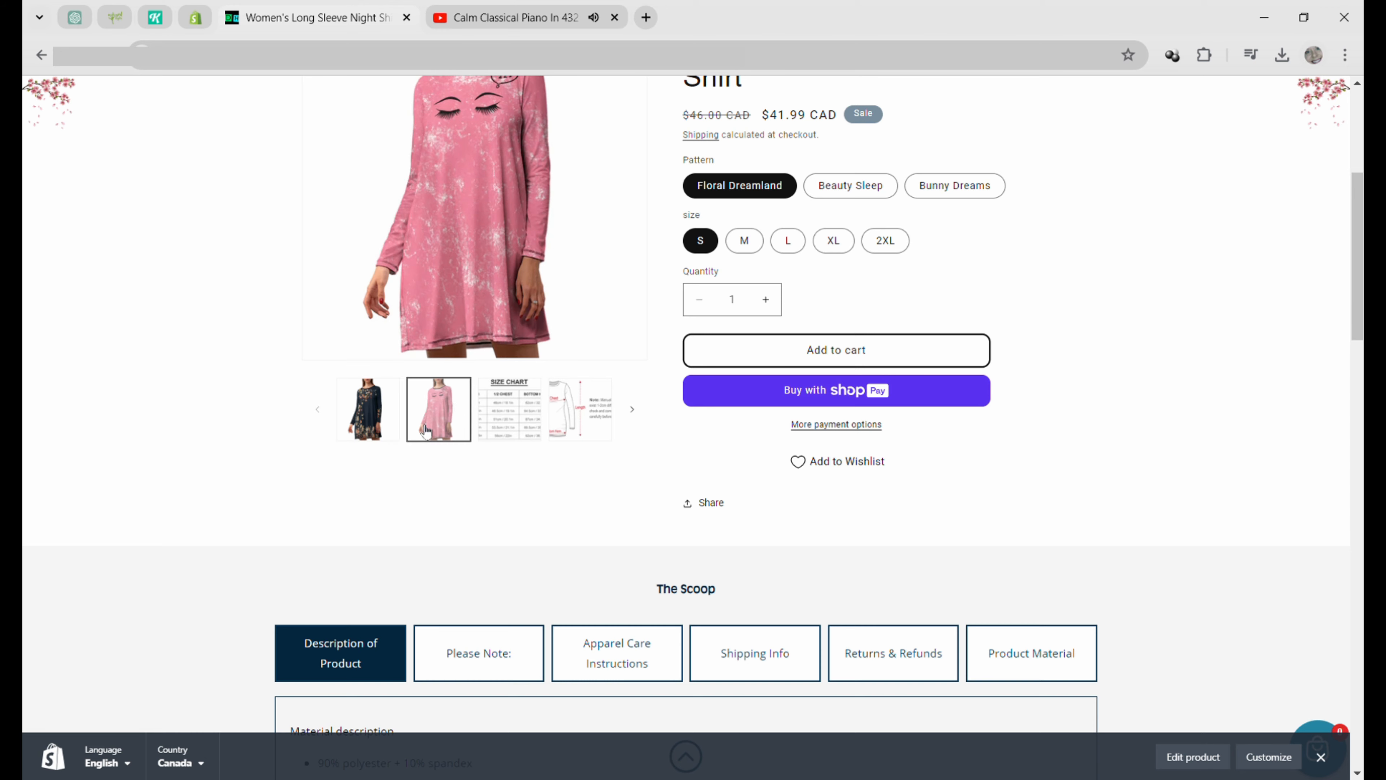
scroll(339, 467, "down", 1)
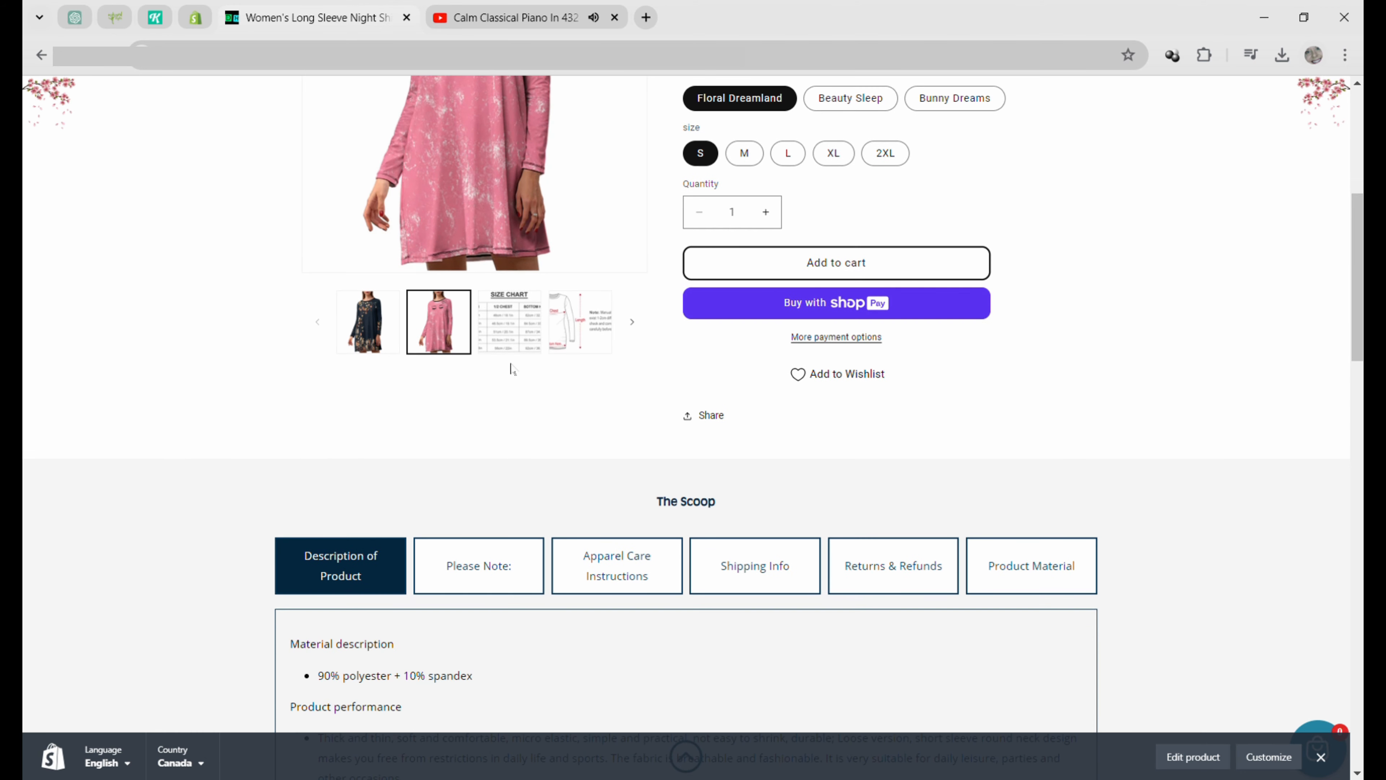
left_click(633, 322)
left_click(444, 330)
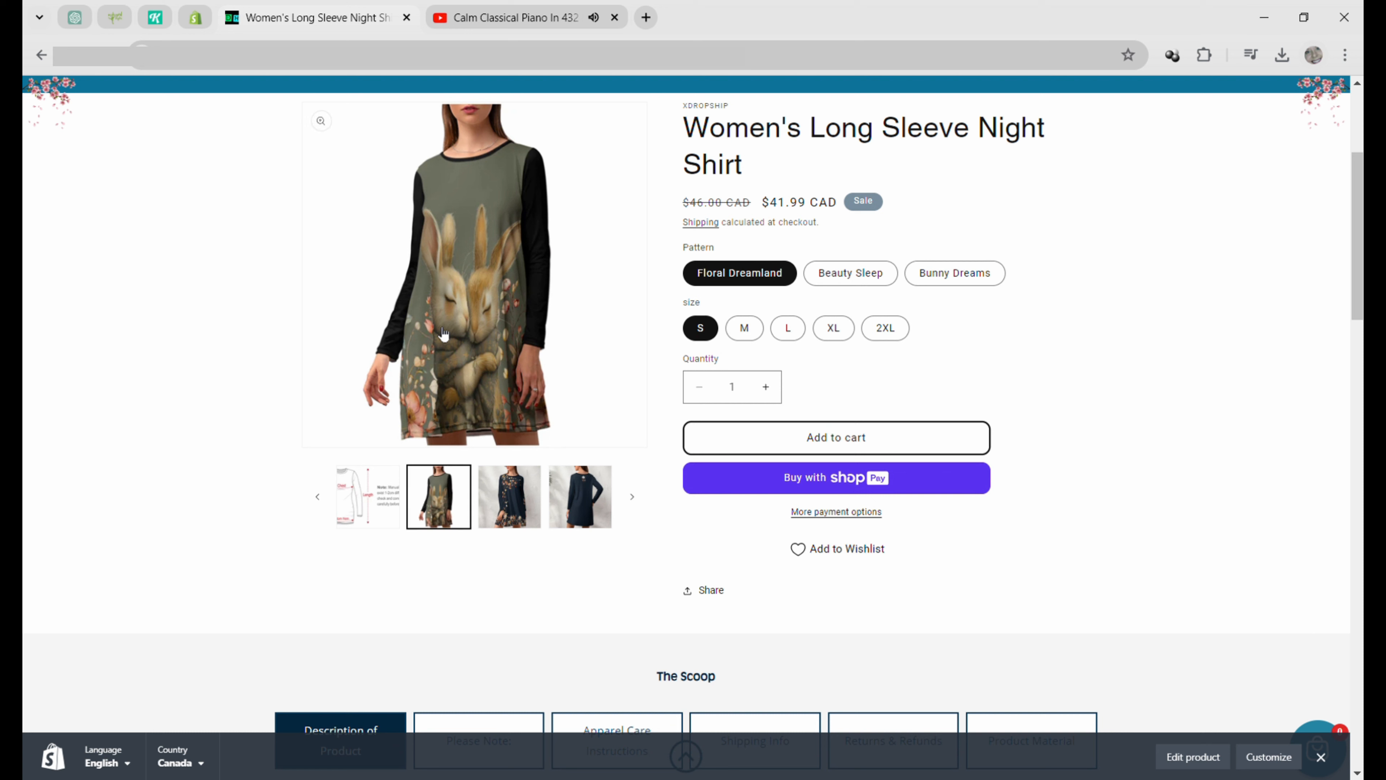
- Preview the night shirt's Beauty Sleep, Bunny Dreams and Floral Dreamland patterns
left_click(868, 280)
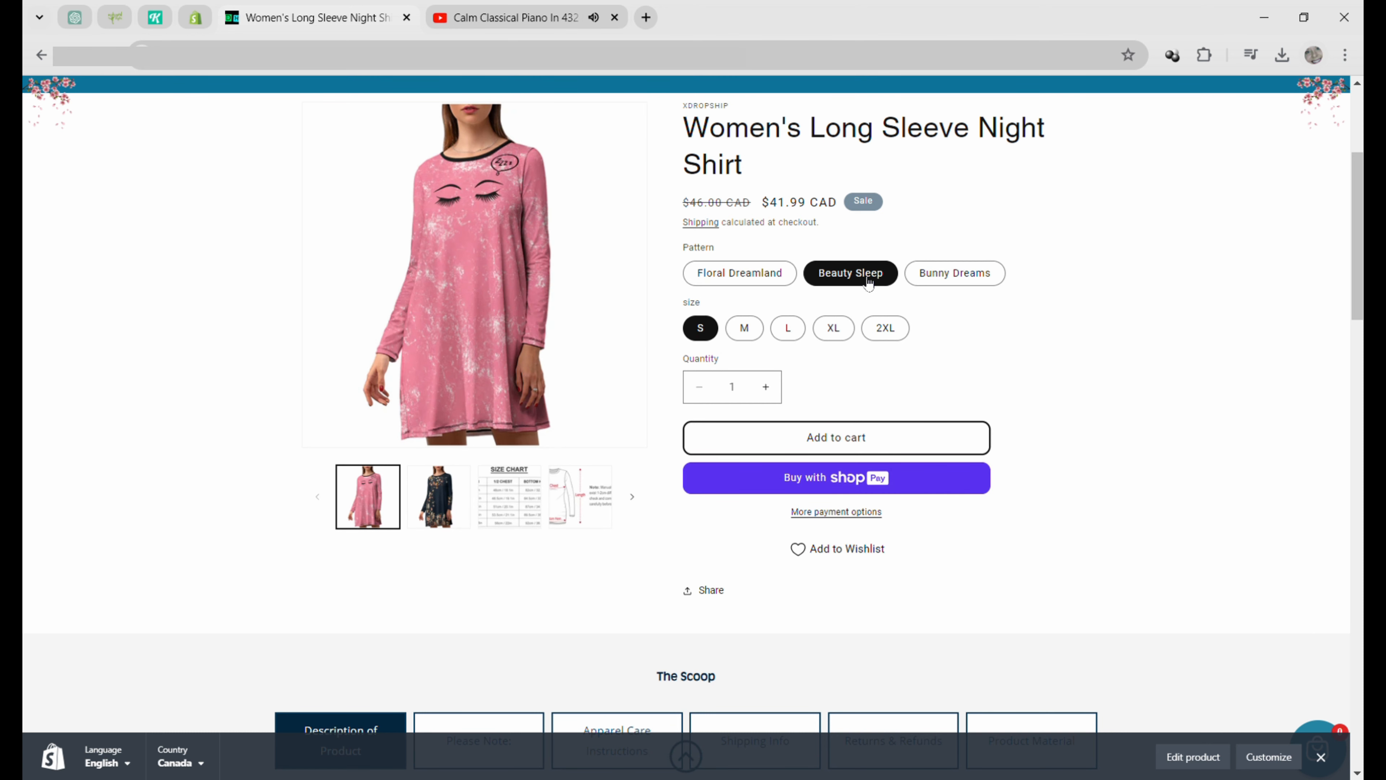
left_click(956, 273)
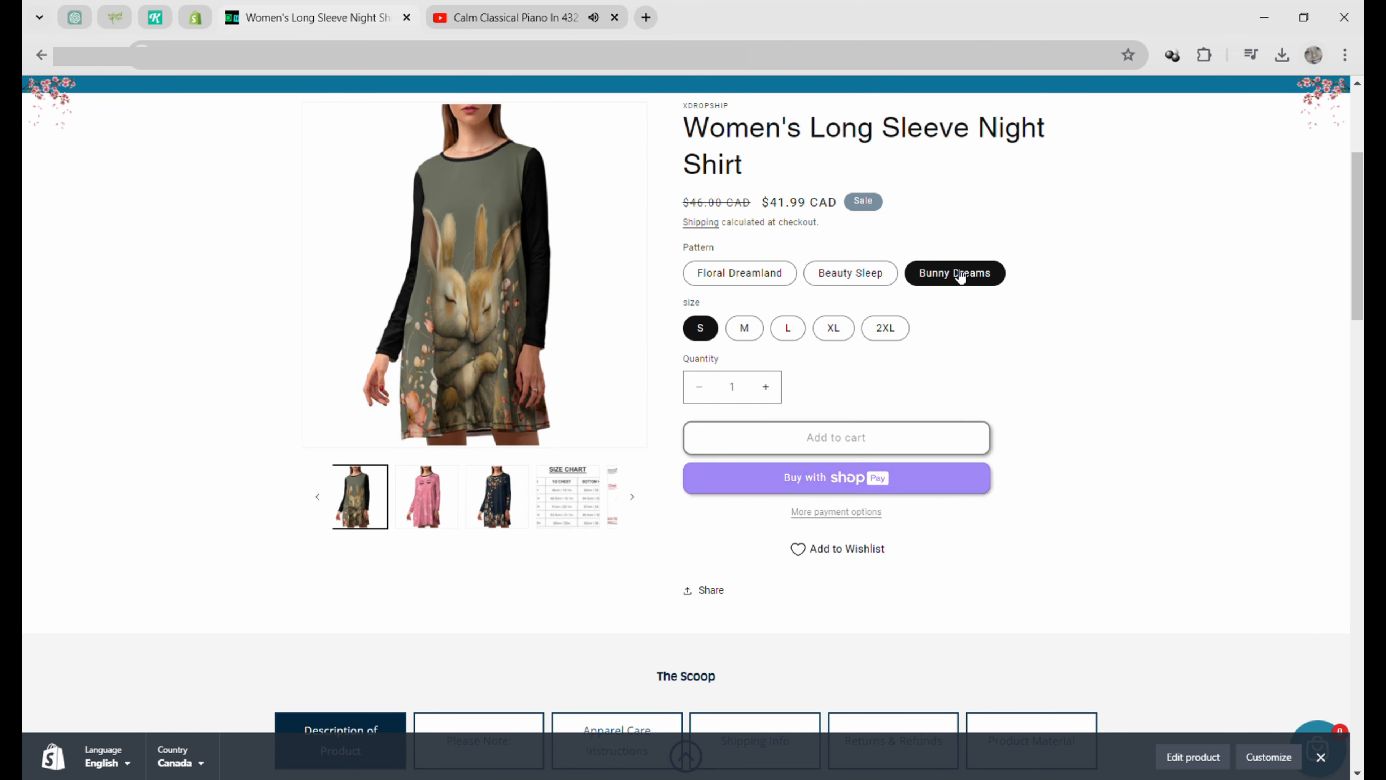
left_click(743, 278)
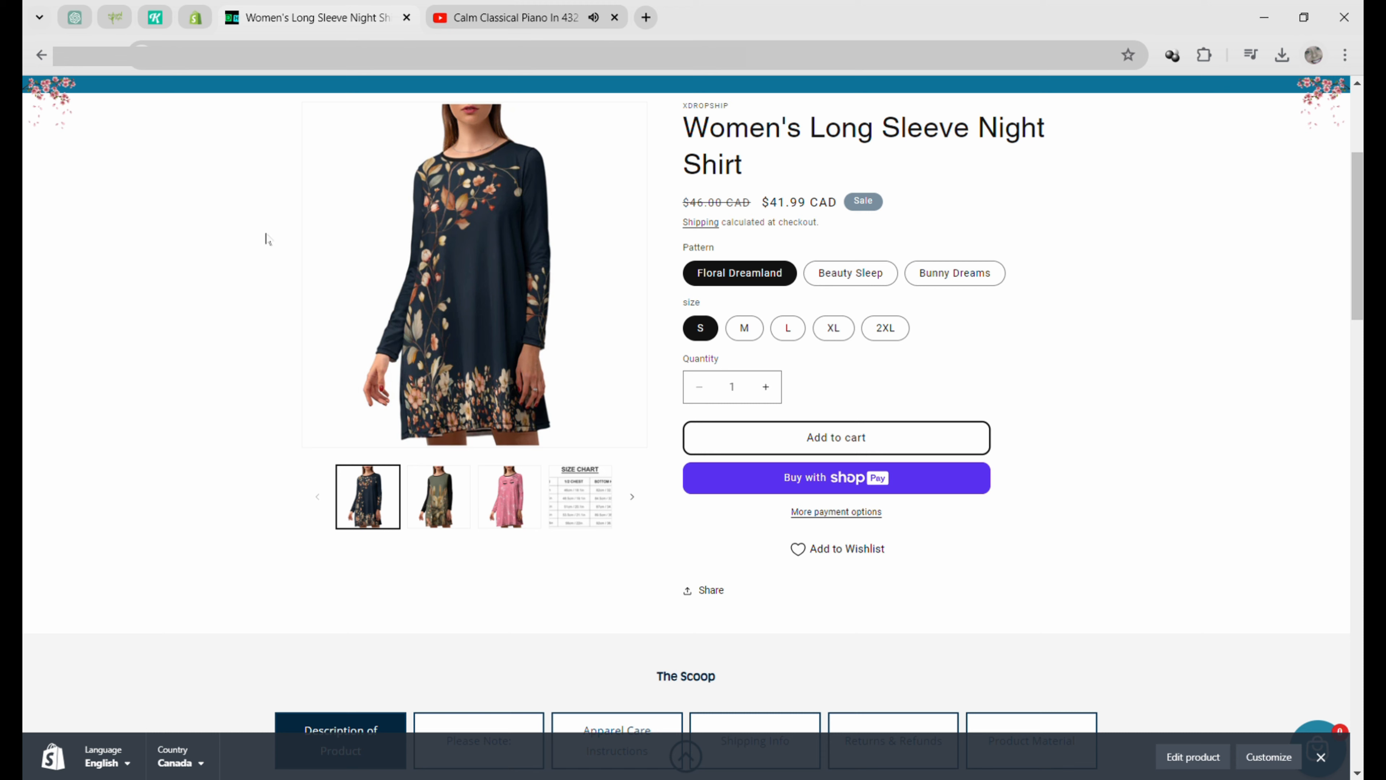
- In the Shopify admin, add the value "Sleeping For Two" to the night shirt's Pattern option
left_click(195, 17)
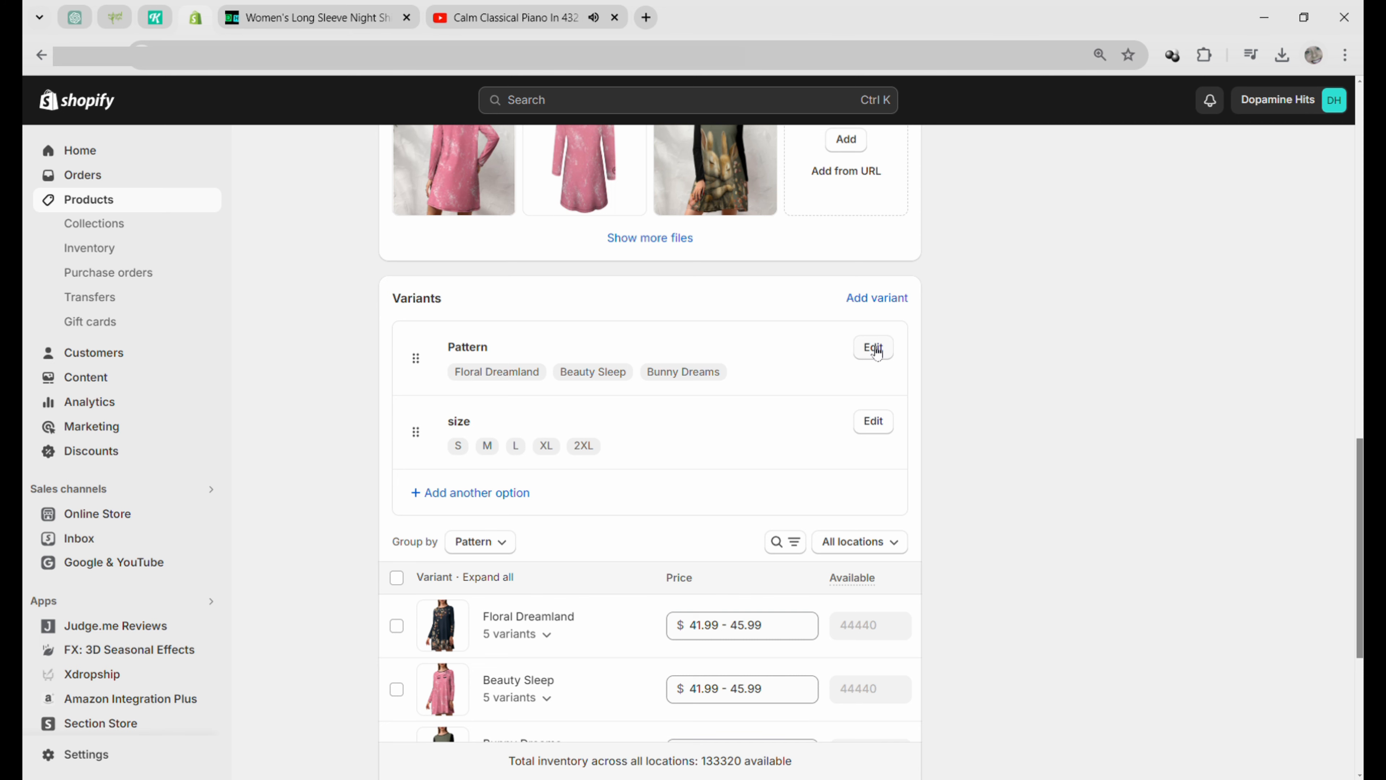
scroll(877, 354, "up", 5)
scroll(876, 354, "down", 5)
left_click(884, 355)
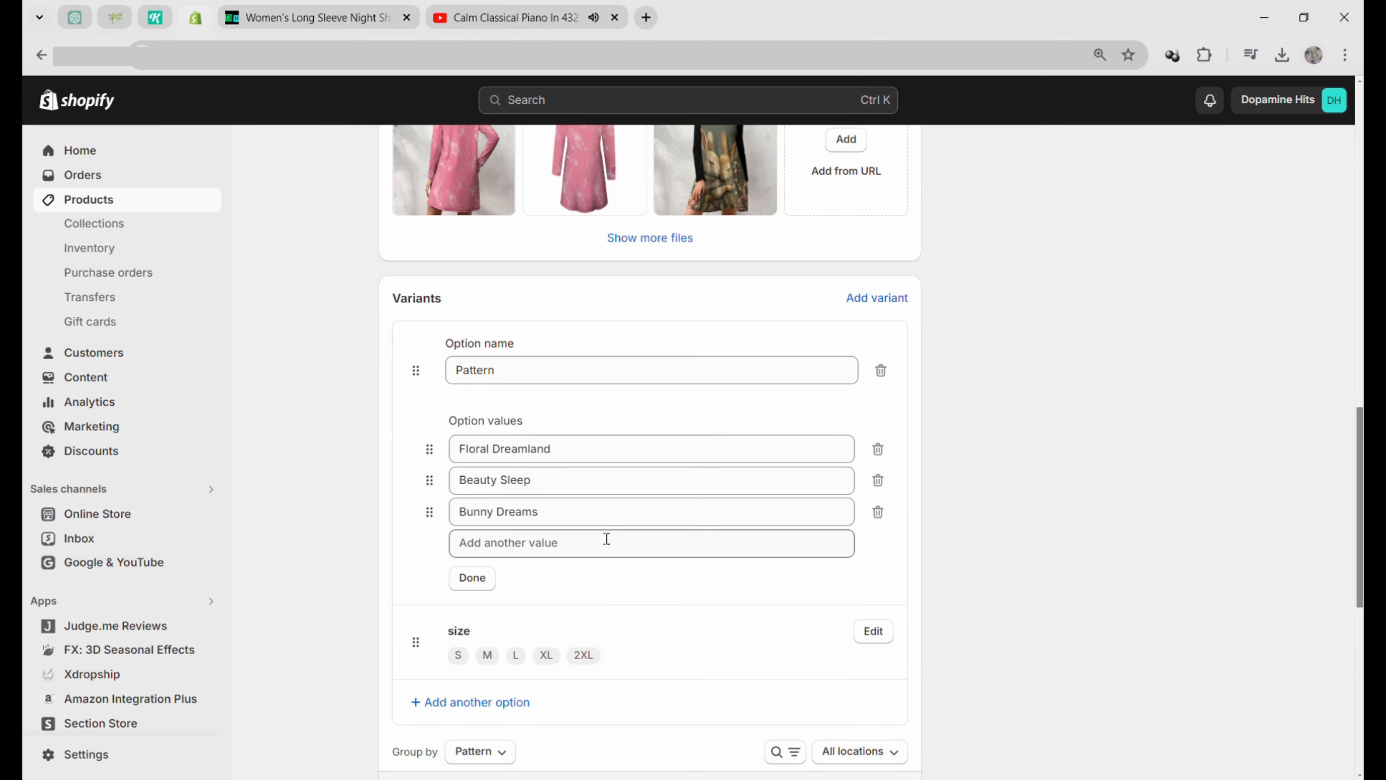
left_click(606, 543)
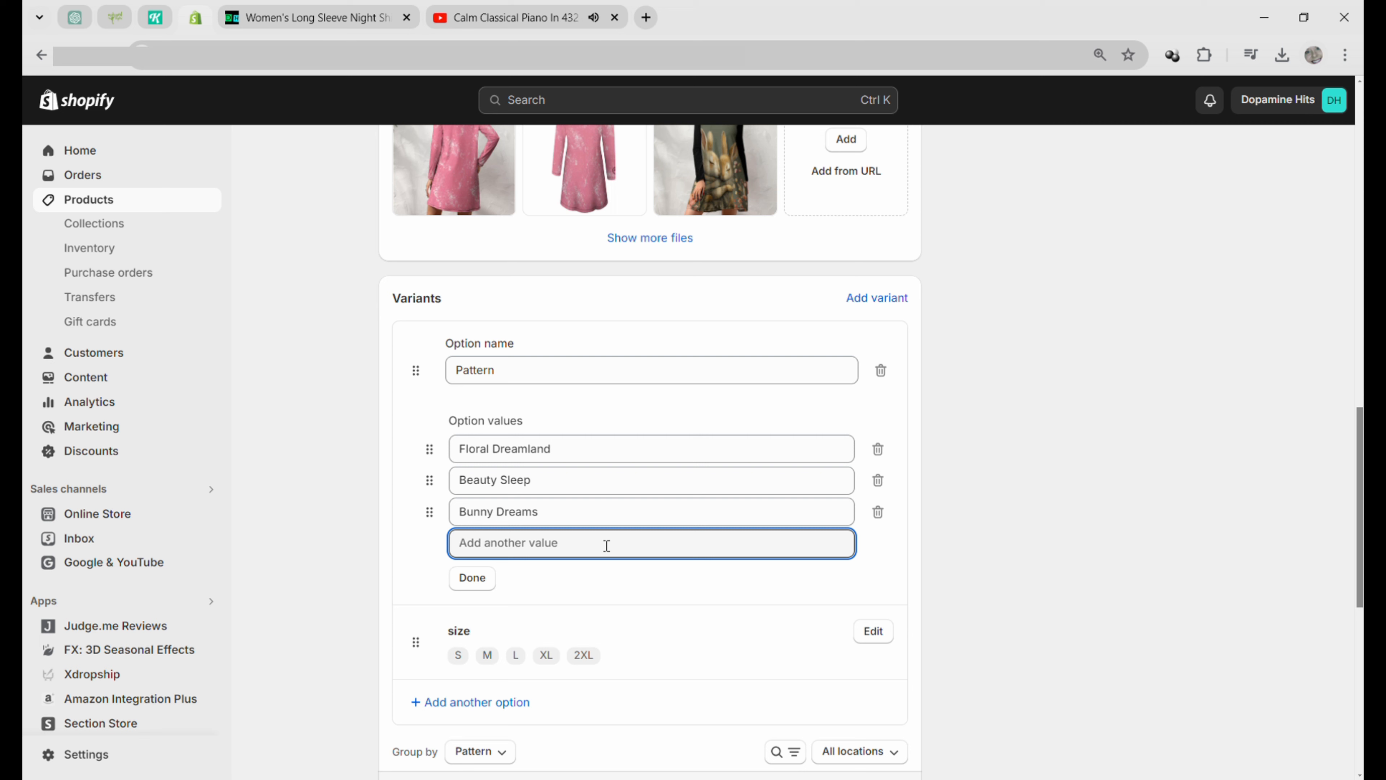
type("Sleepi")
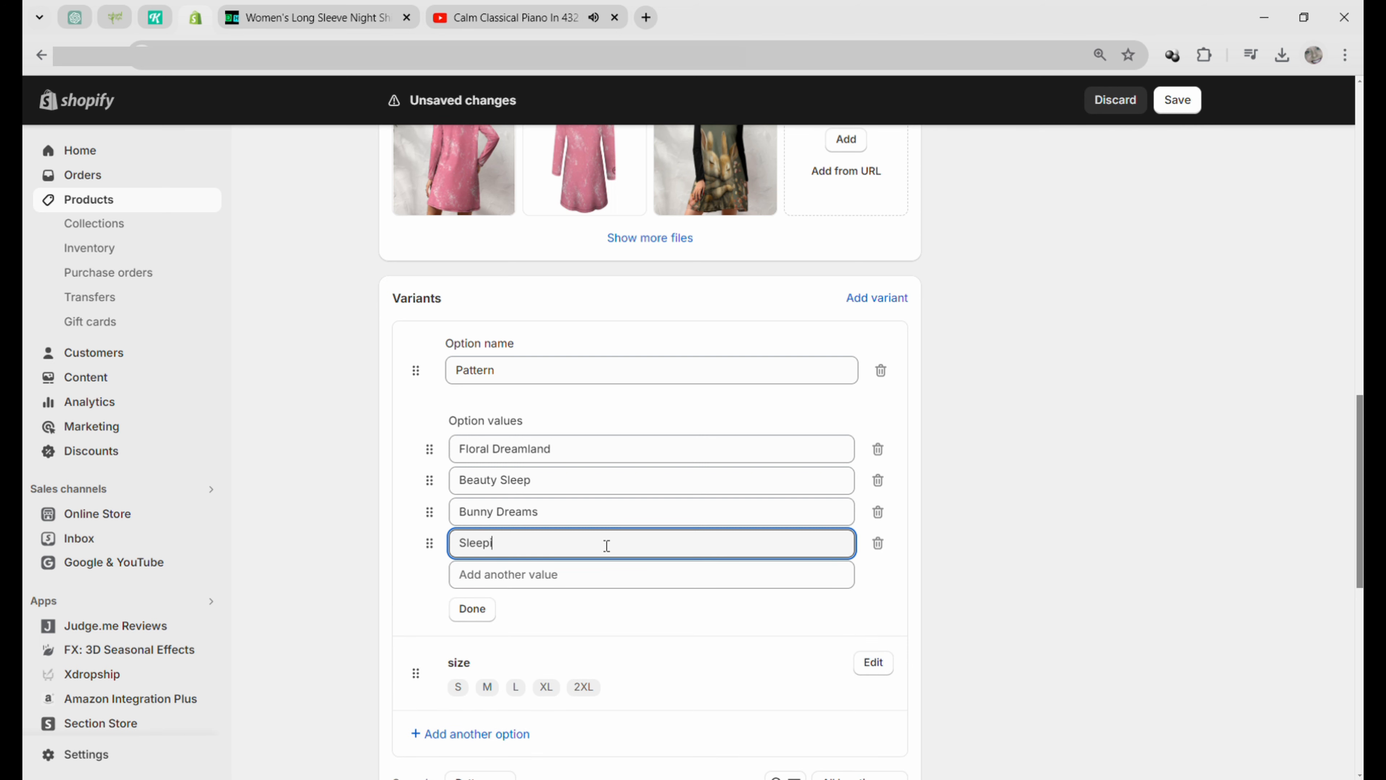
type("ng For Two")
left_click(484, 611)
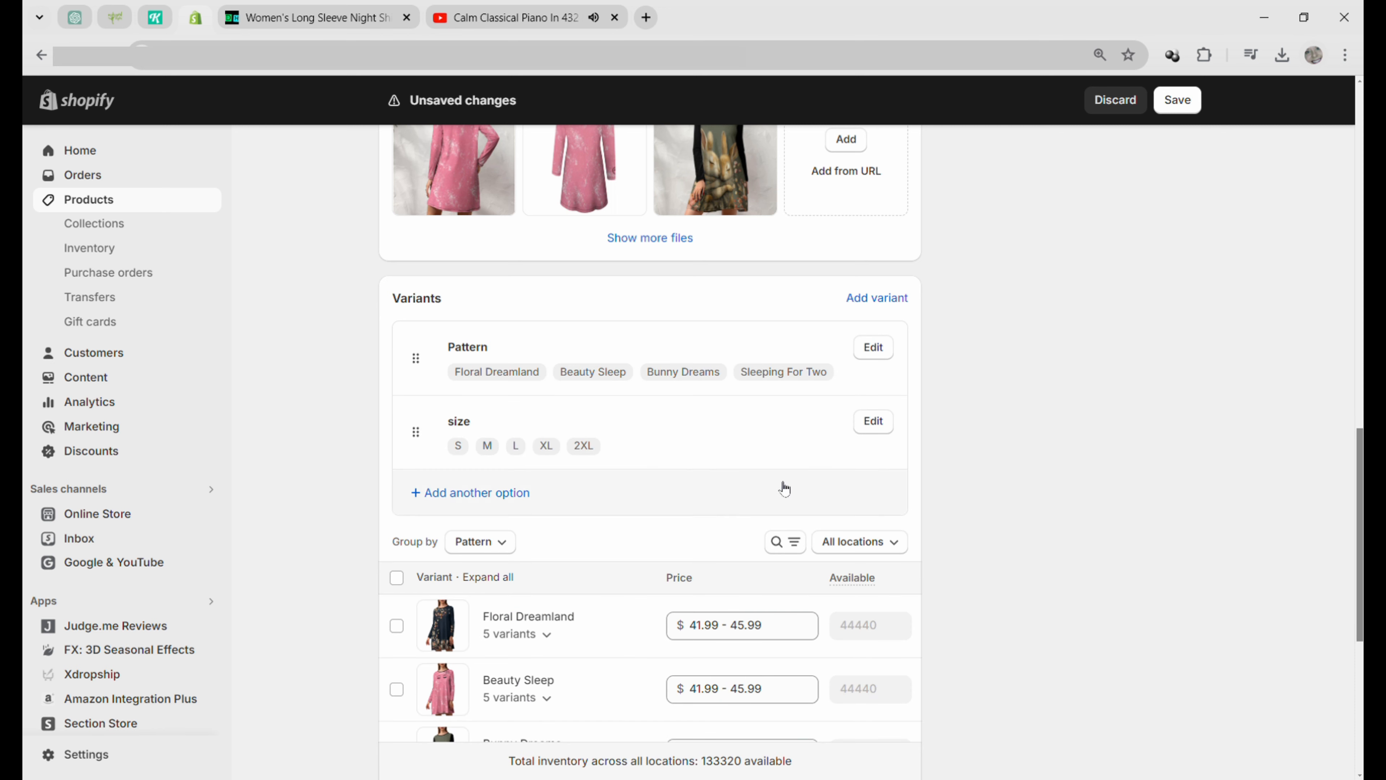
- Set the SKU of all five Sleeping For Two size variants to "r" and save the product
scroll(774, 494, "down", 5)
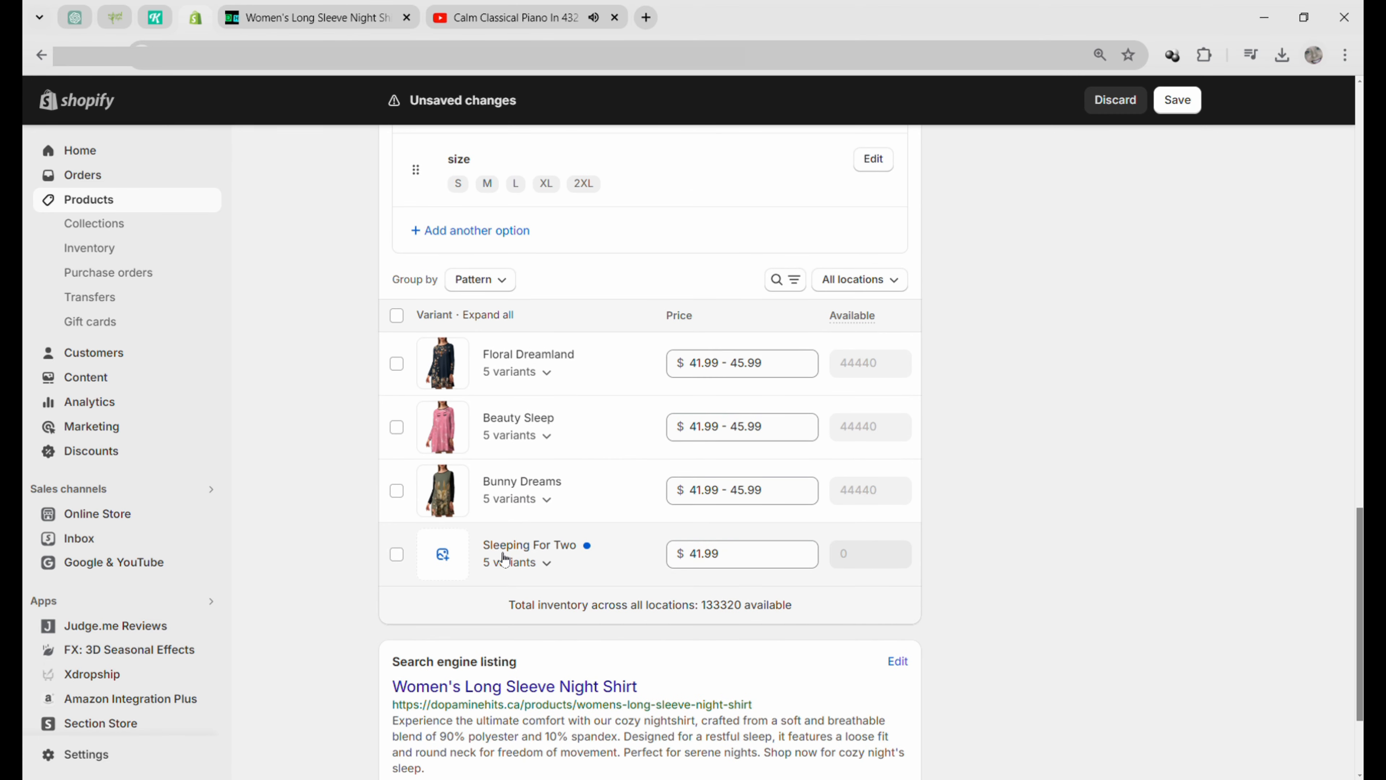
left_click(398, 555)
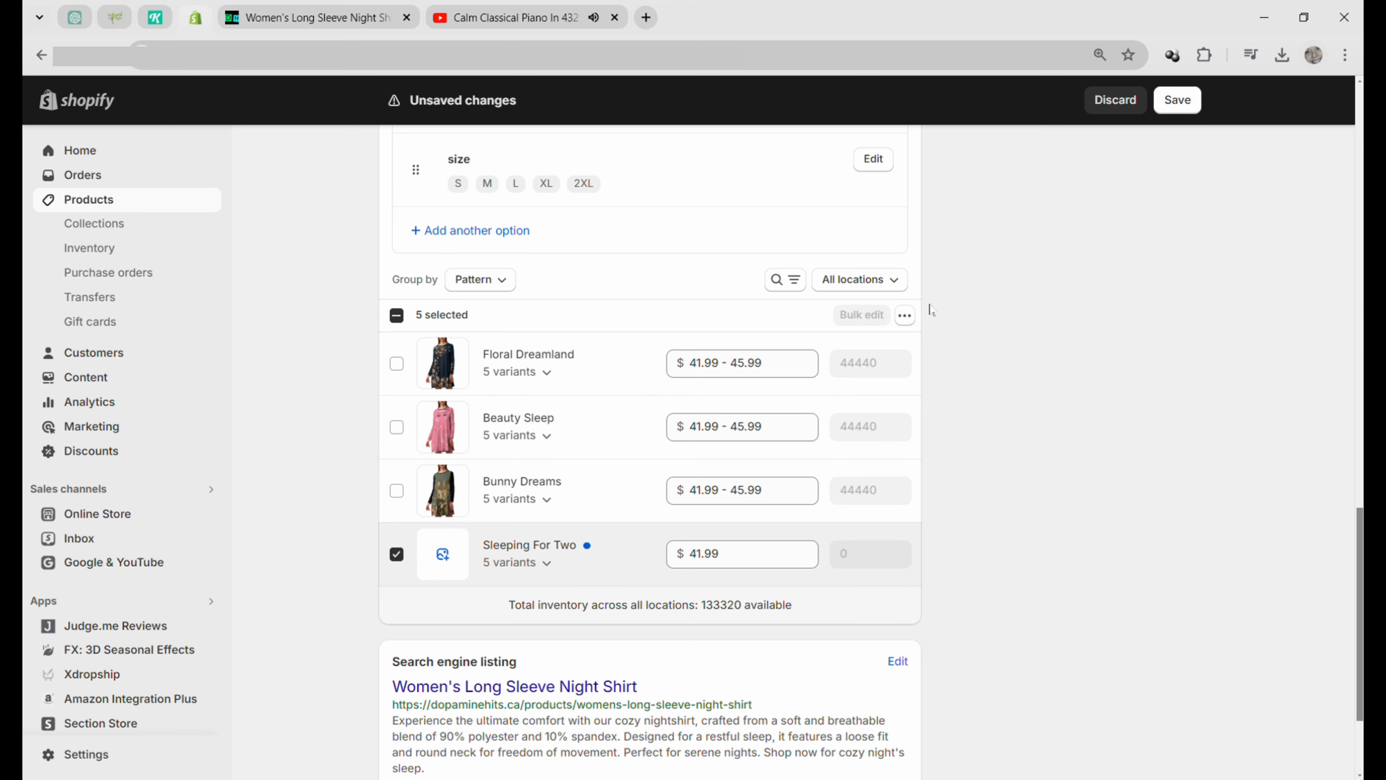
left_click(908, 322)
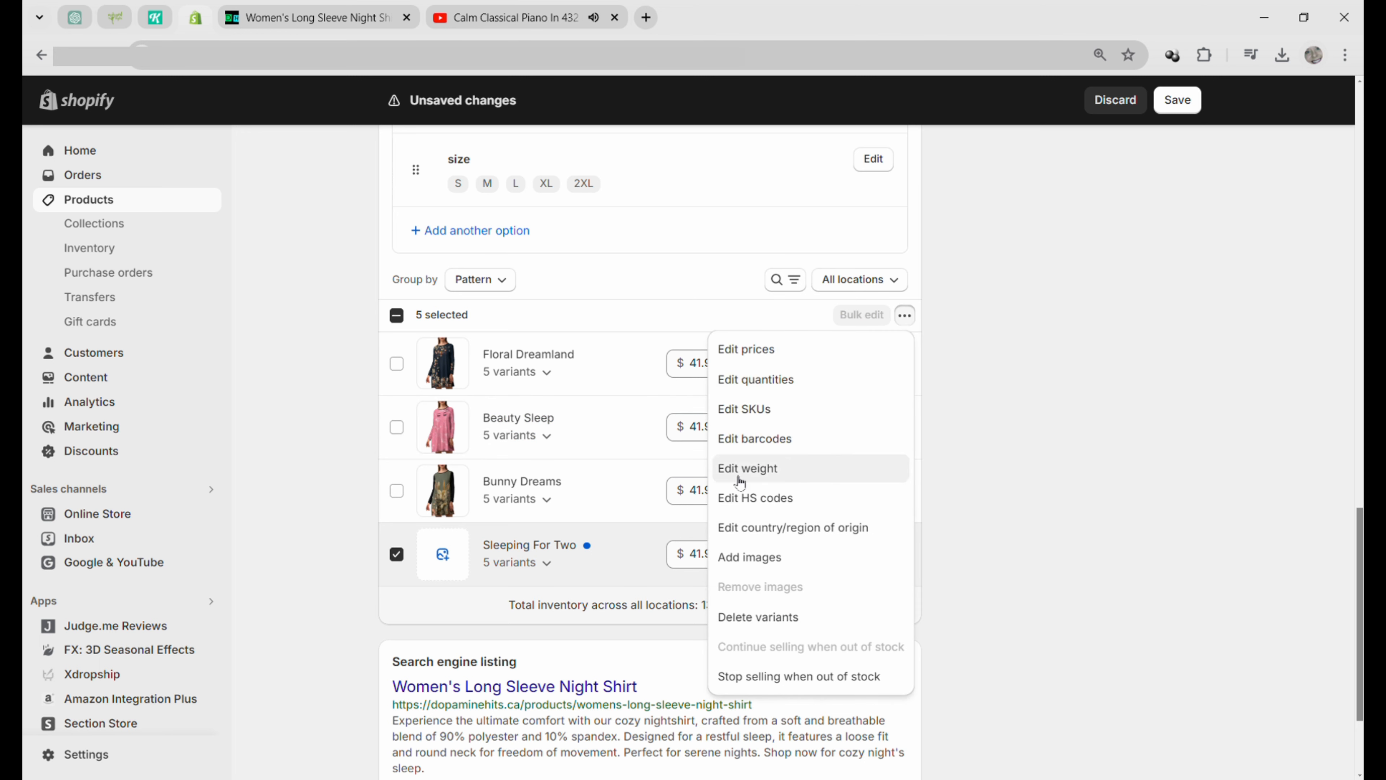
left_click(786, 416)
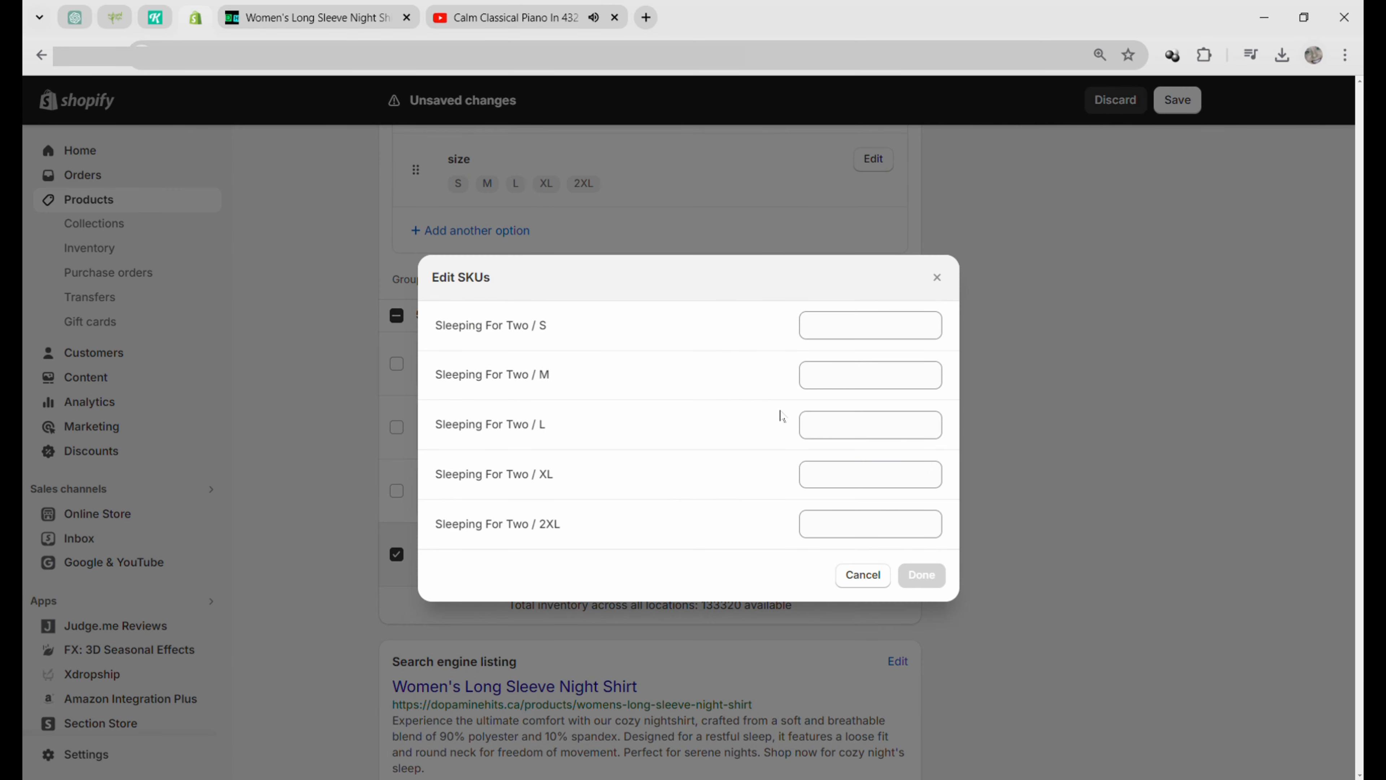
left_click(856, 331)
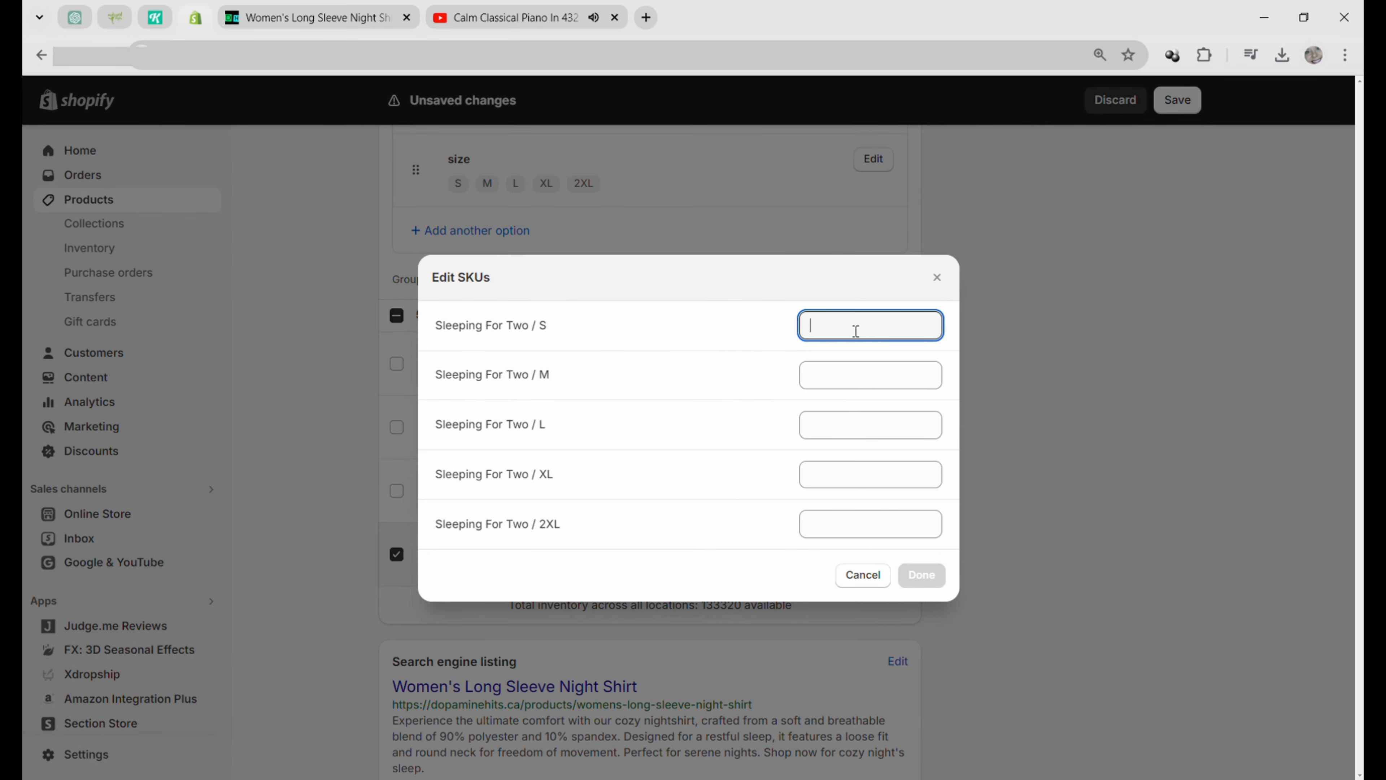
type("r")
key("Tab")
type("r")
key("Tab")
type("r")
key("Tab")
type("r")
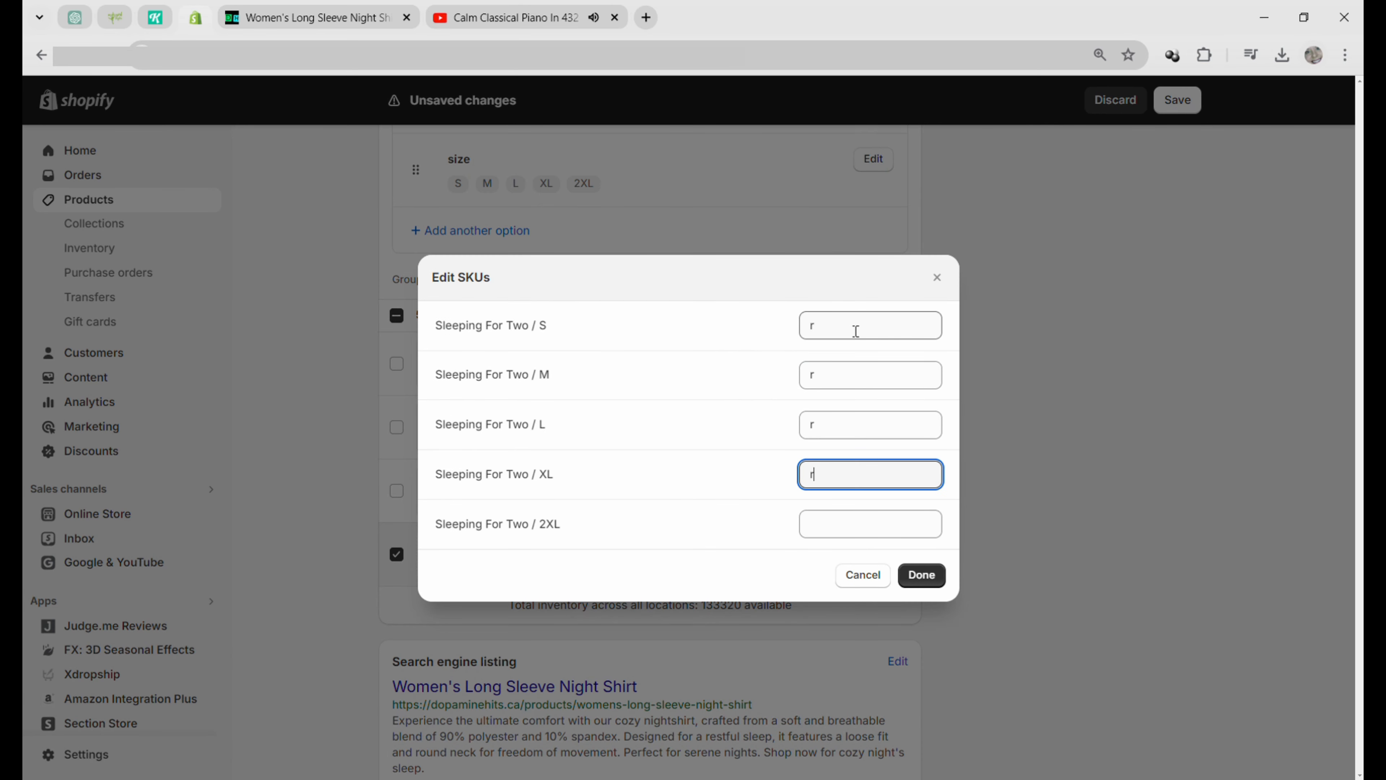
key("Tab")
type("r")
key("Tab")
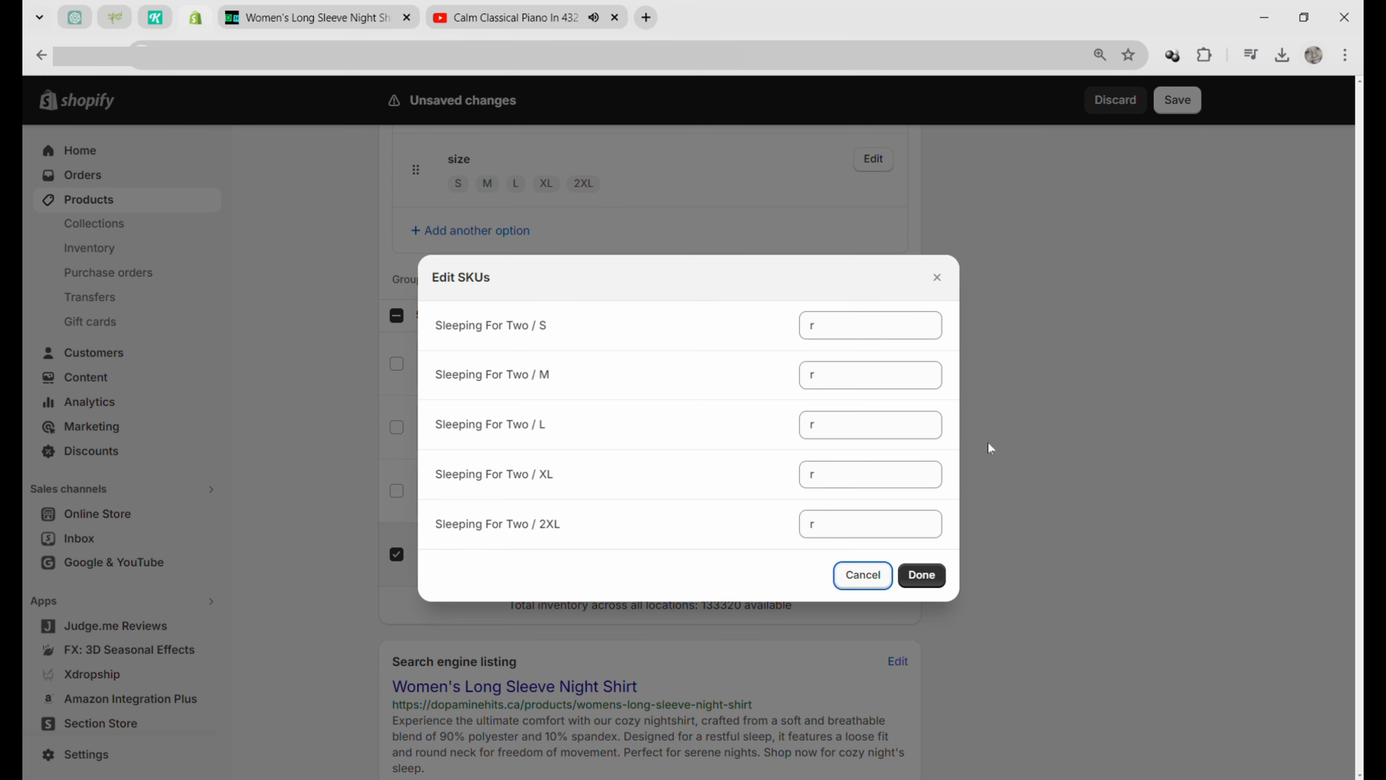
left_click(922, 575)
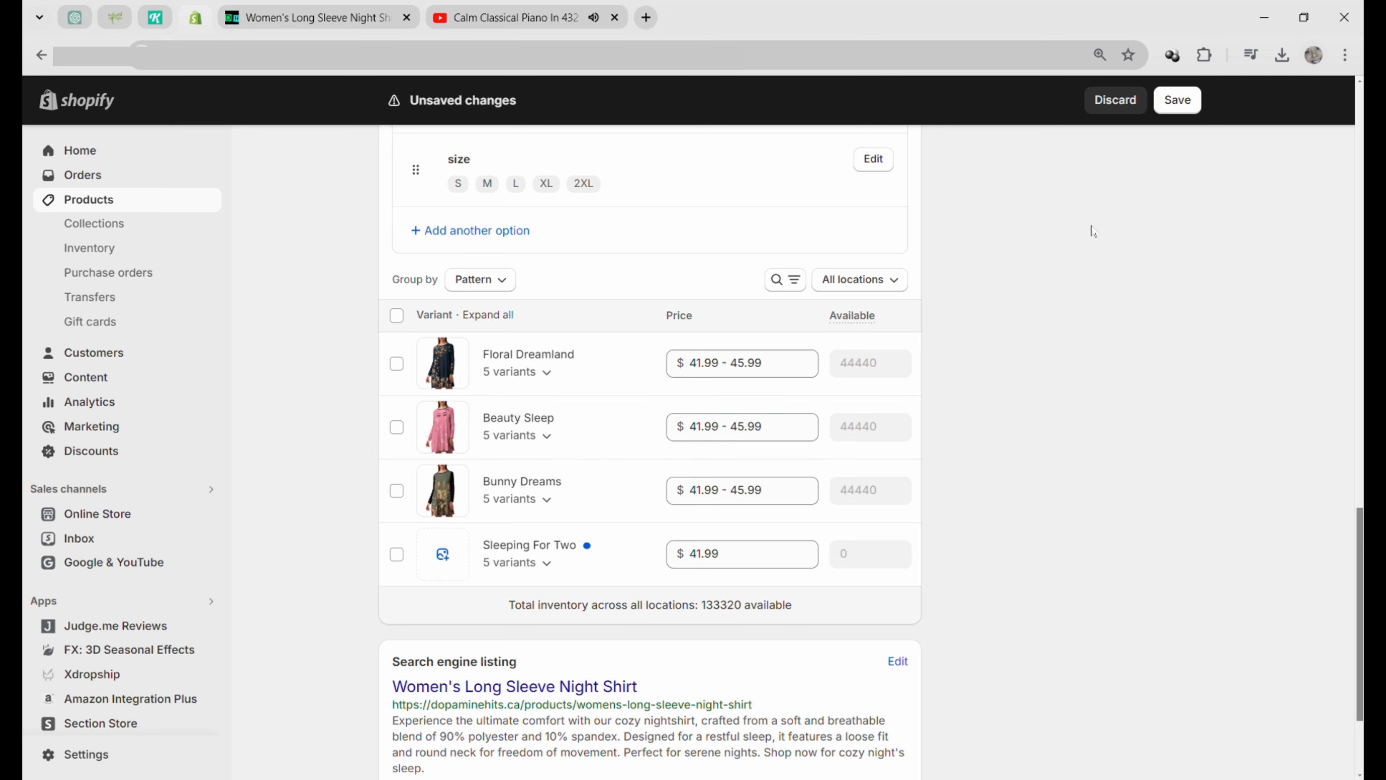
left_click(1165, 101)
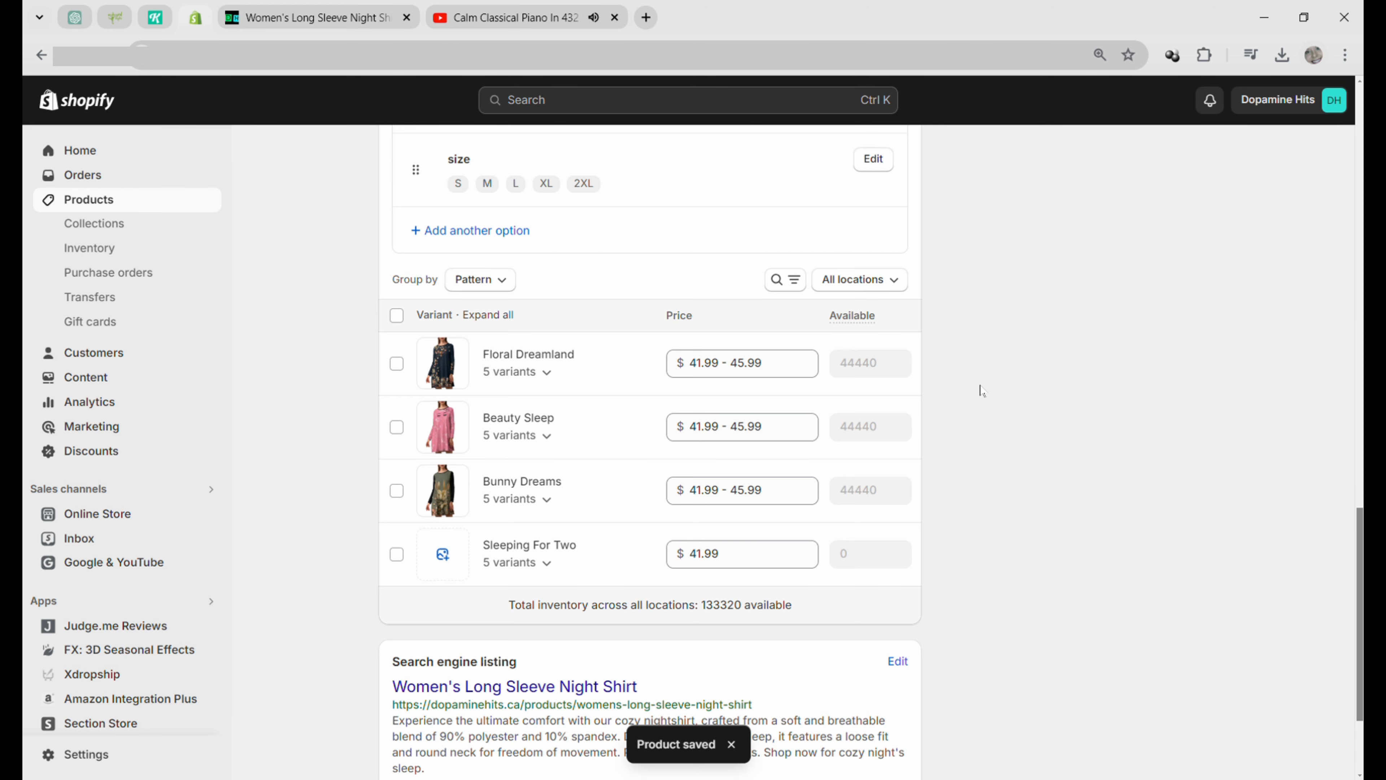
- Open Women's Long Sleeve Night Shirt and Sleeping For Two - Pregnant Long Sleeve Night Shirt together for bulk editing from the product list
scroll(522, 448, "up", 5)
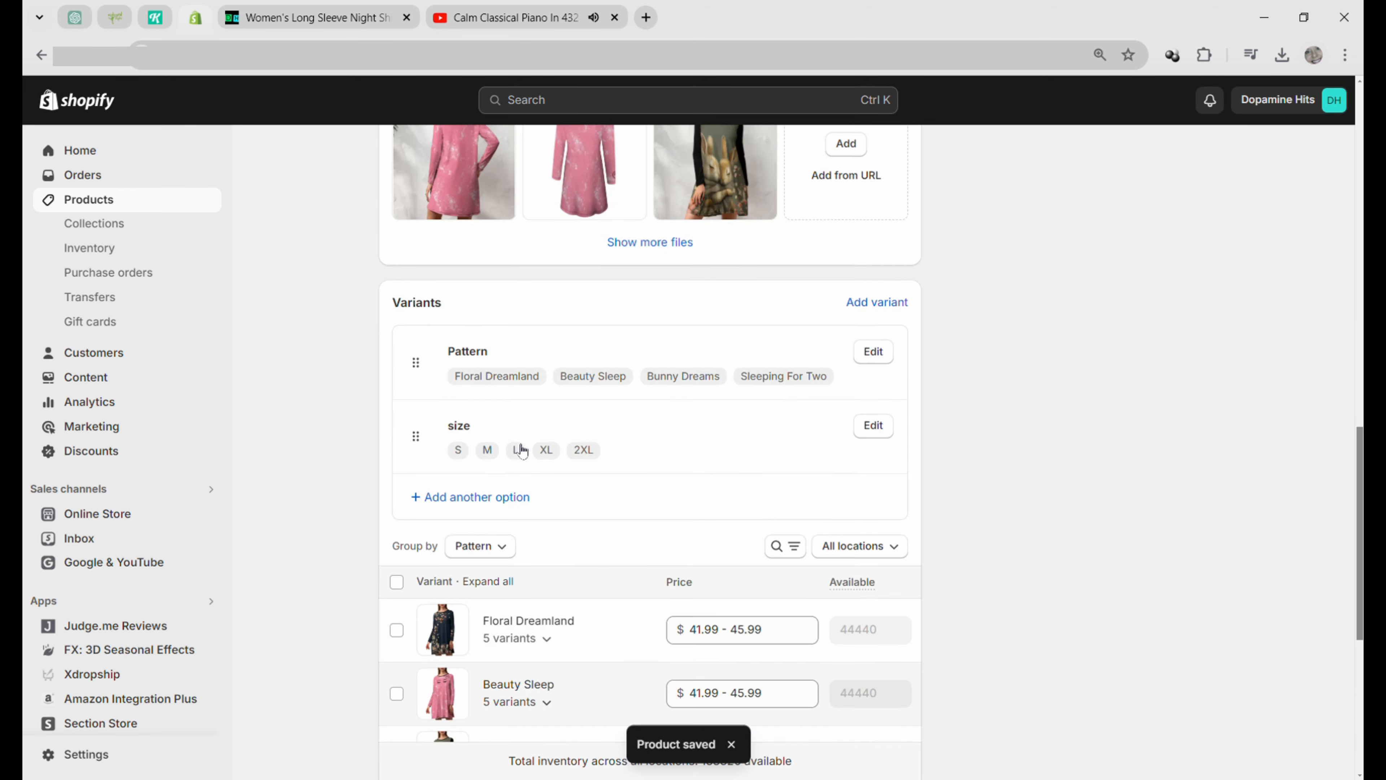
scroll(521, 450, "up", 10)
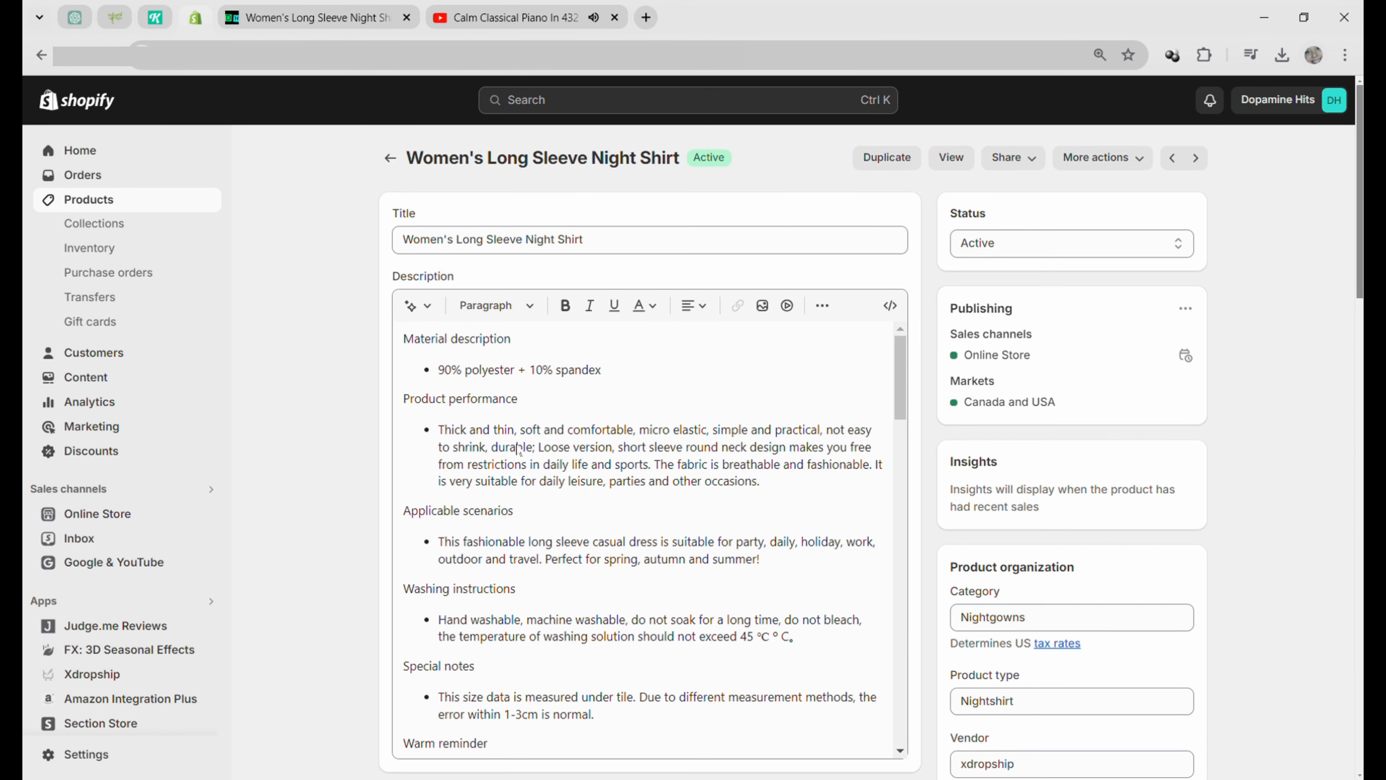
left_click(389, 158)
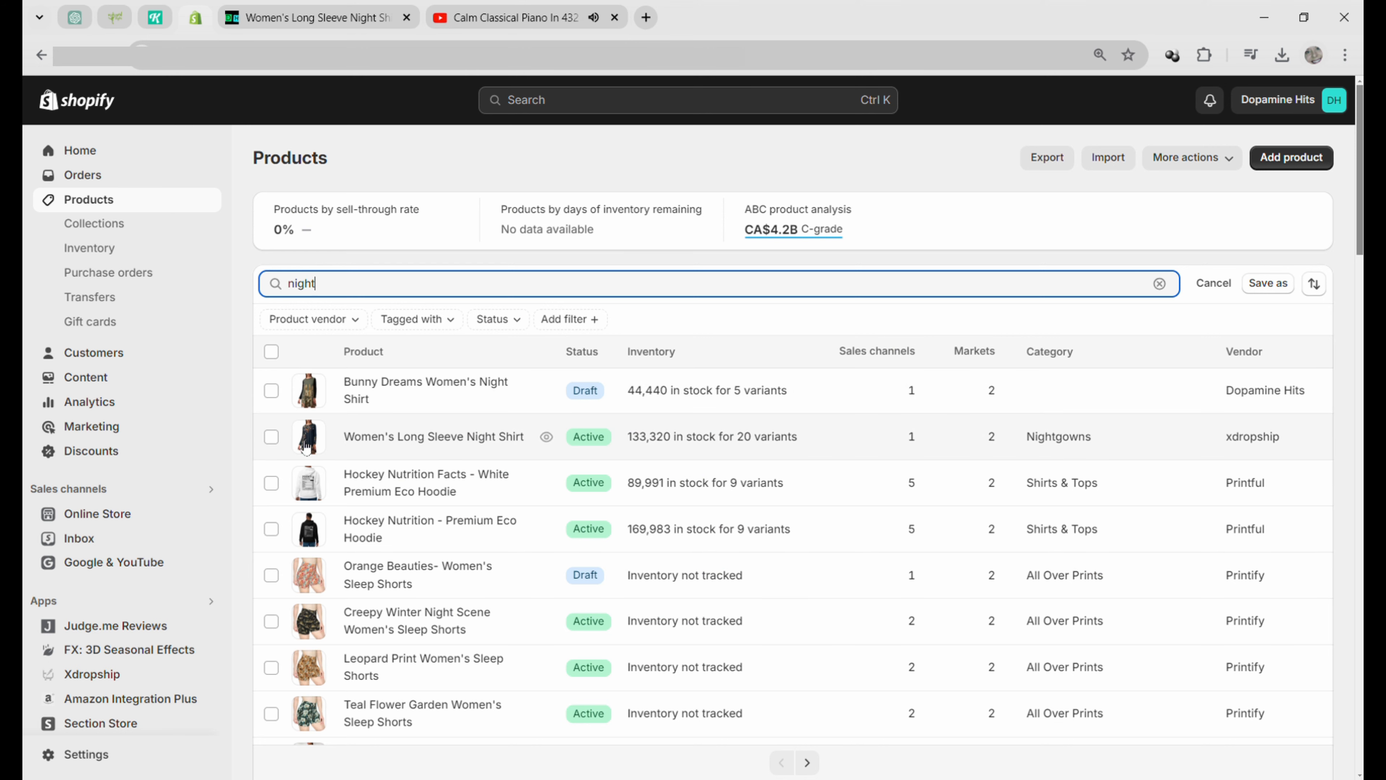
left_click(272, 441)
scroll(267, 461, "down", 8)
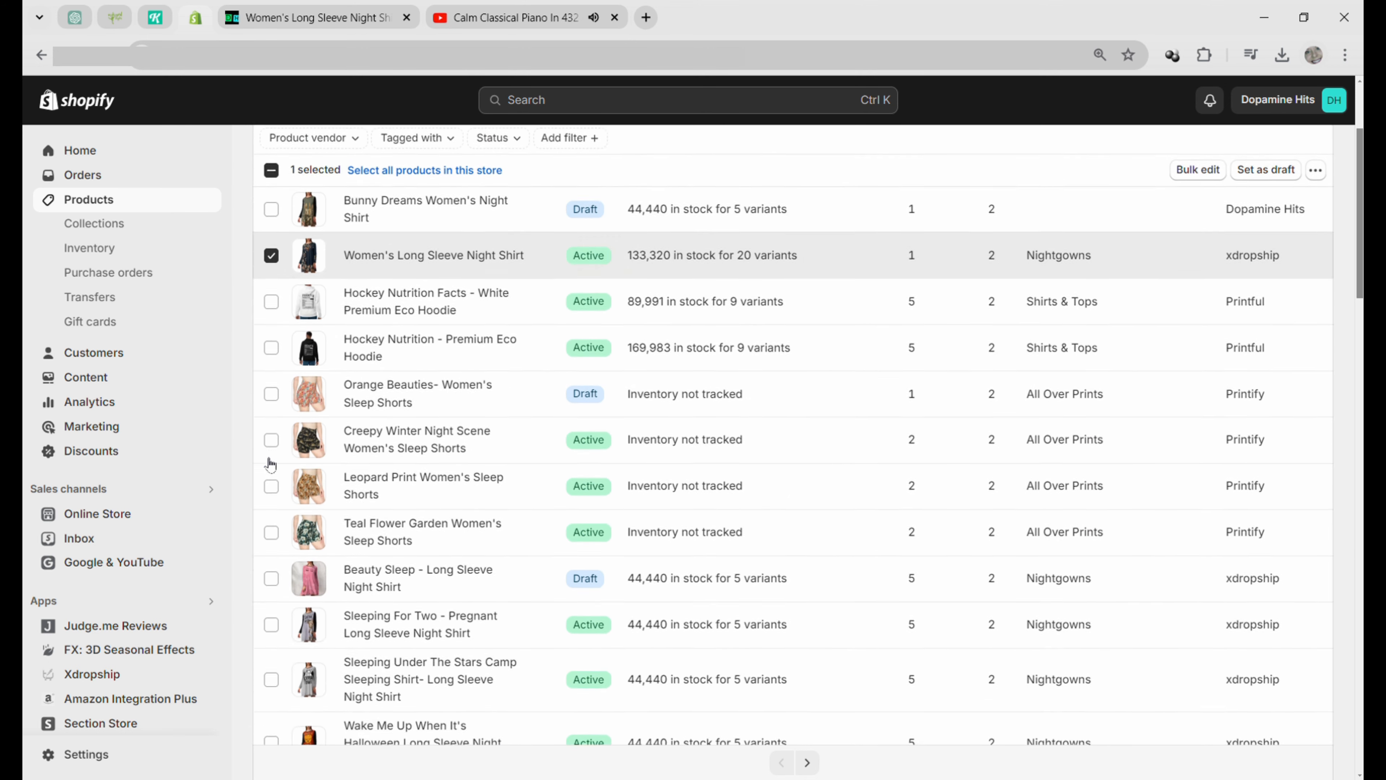
scroll(267, 447, "down", 2)
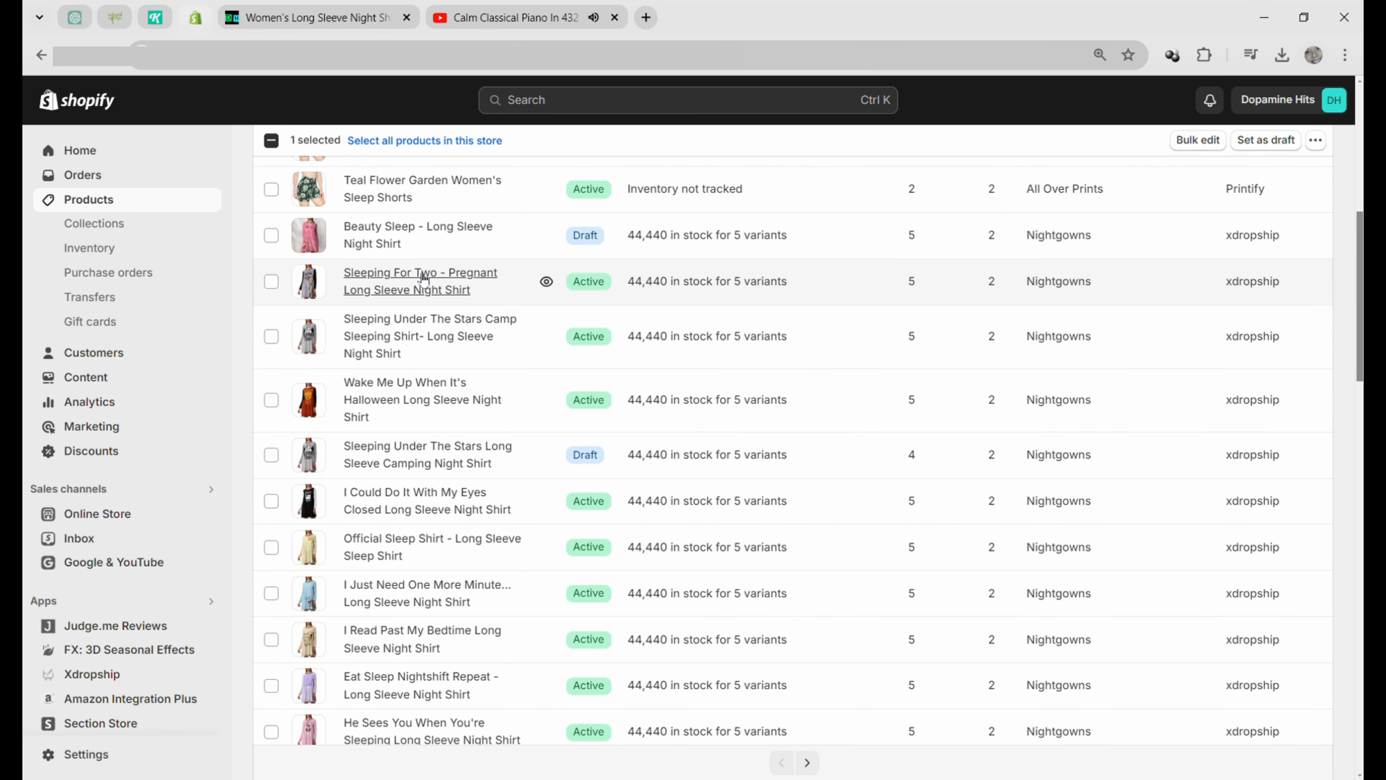
left_click(272, 282)
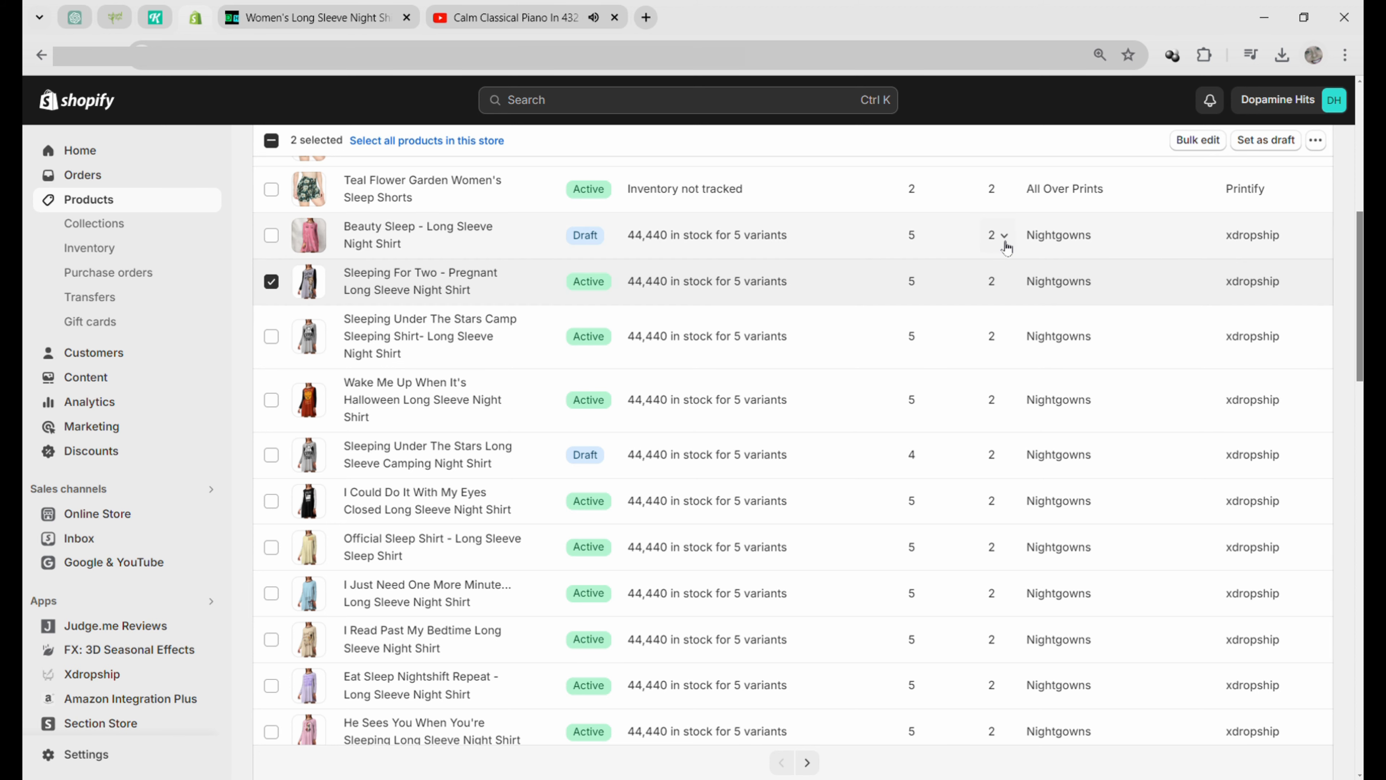
left_click(1203, 147)
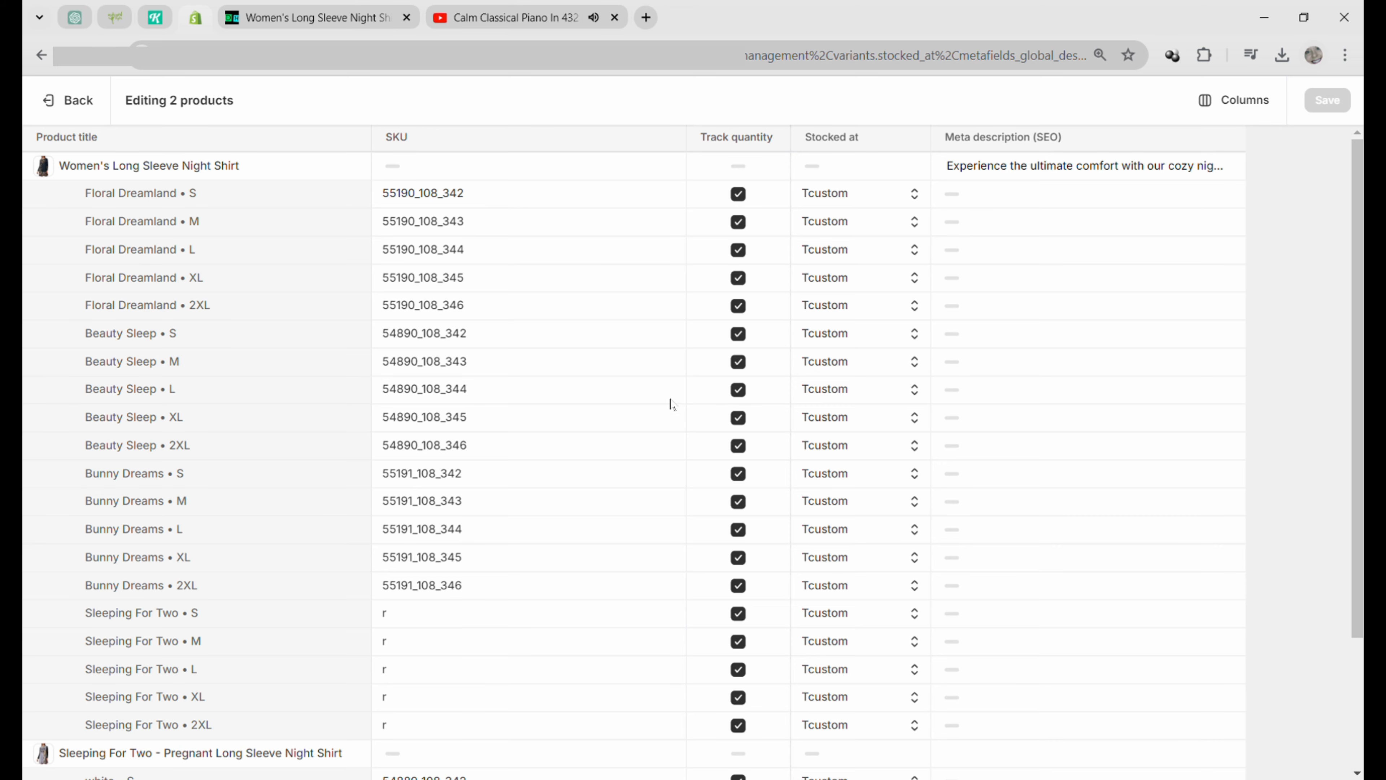
- Copy SKUs 54889_108_342 to 54889_108_346 from the pregnant night shirt to the matching Sleeping For Two size variants and save
scroll(577, 447, "down", 3)
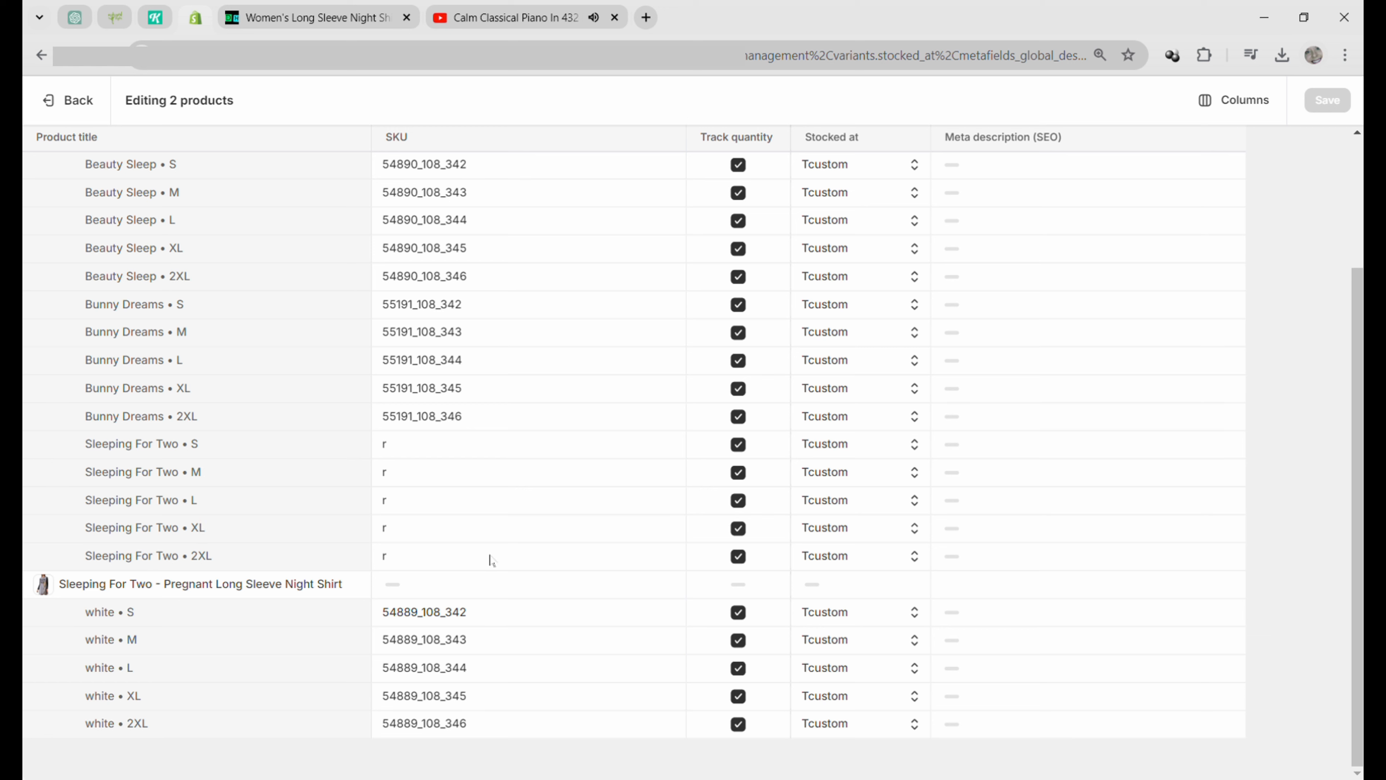
left_click(453, 617)
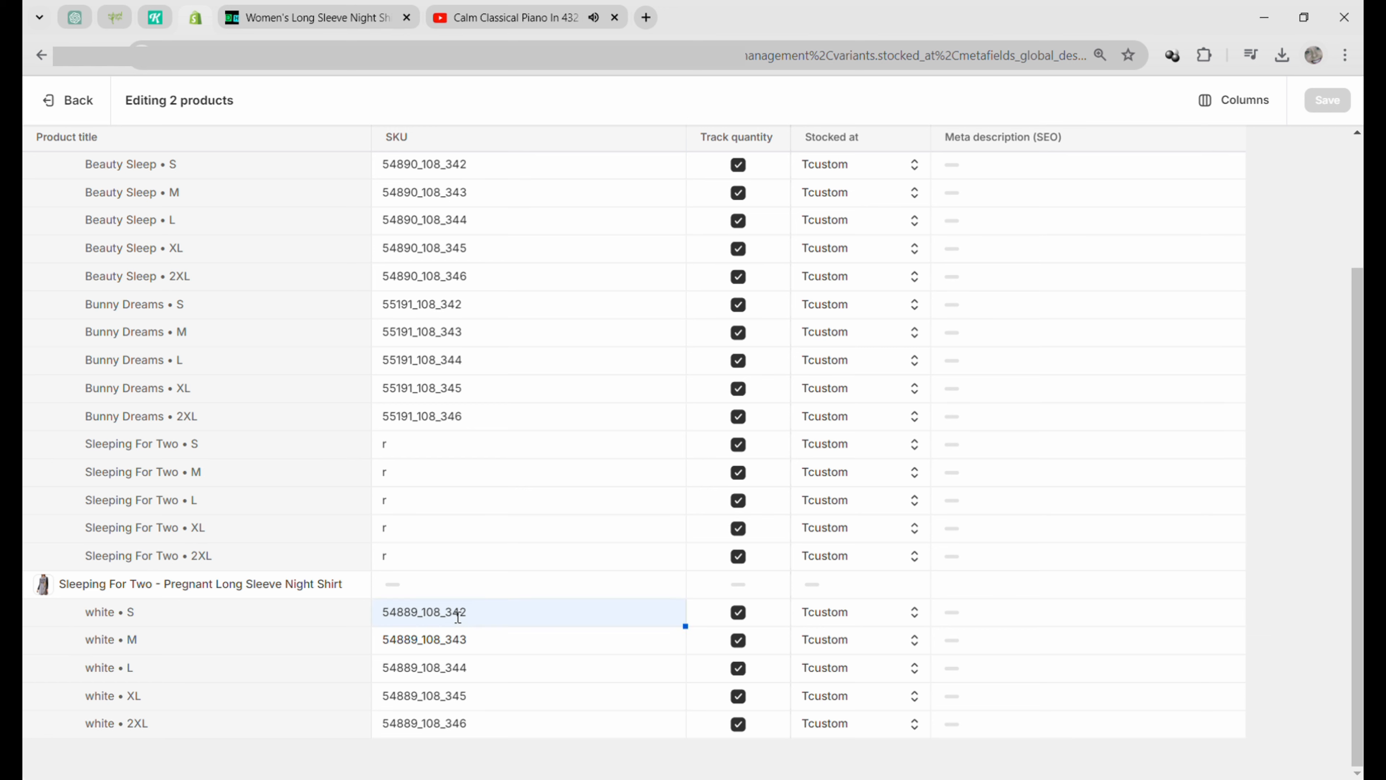
left_click(453, 733, "shift")
key("ctrl+c")
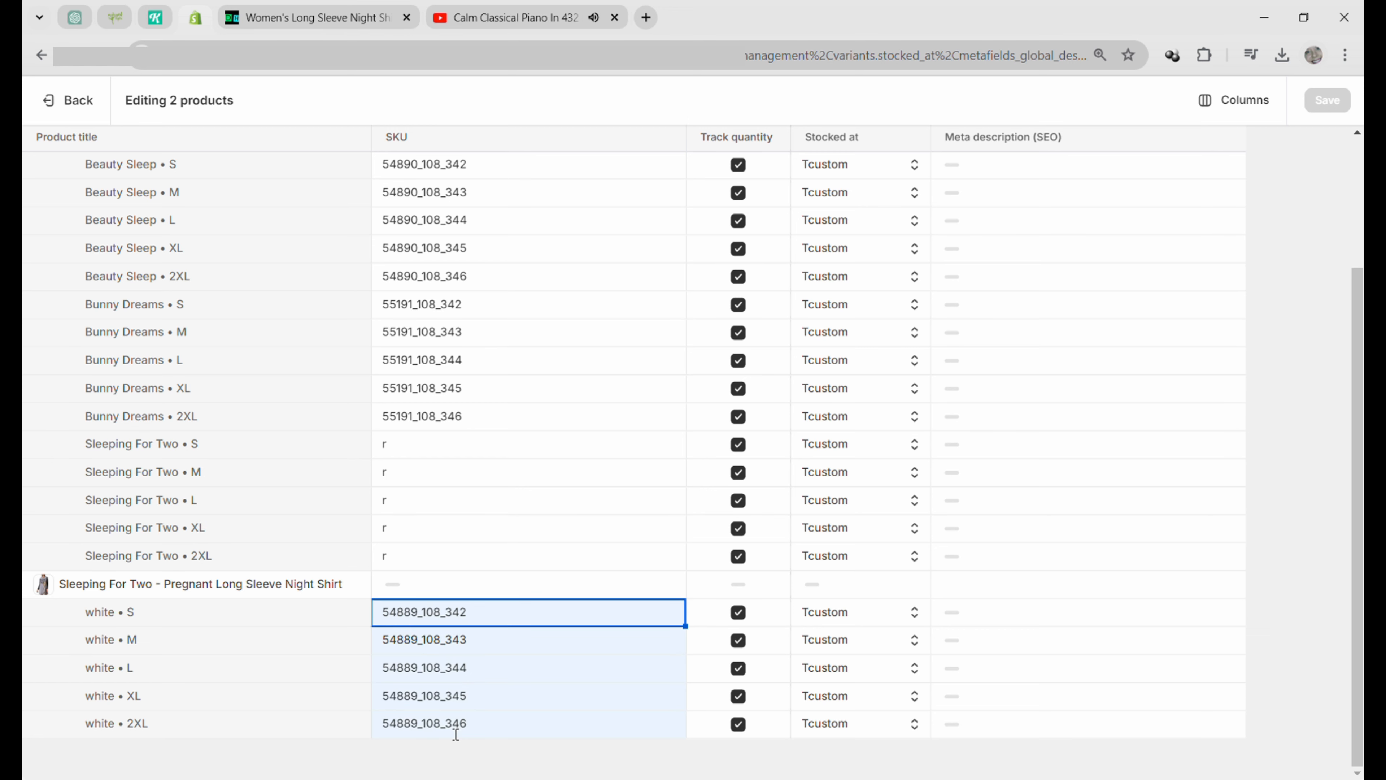
left_click(433, 444)
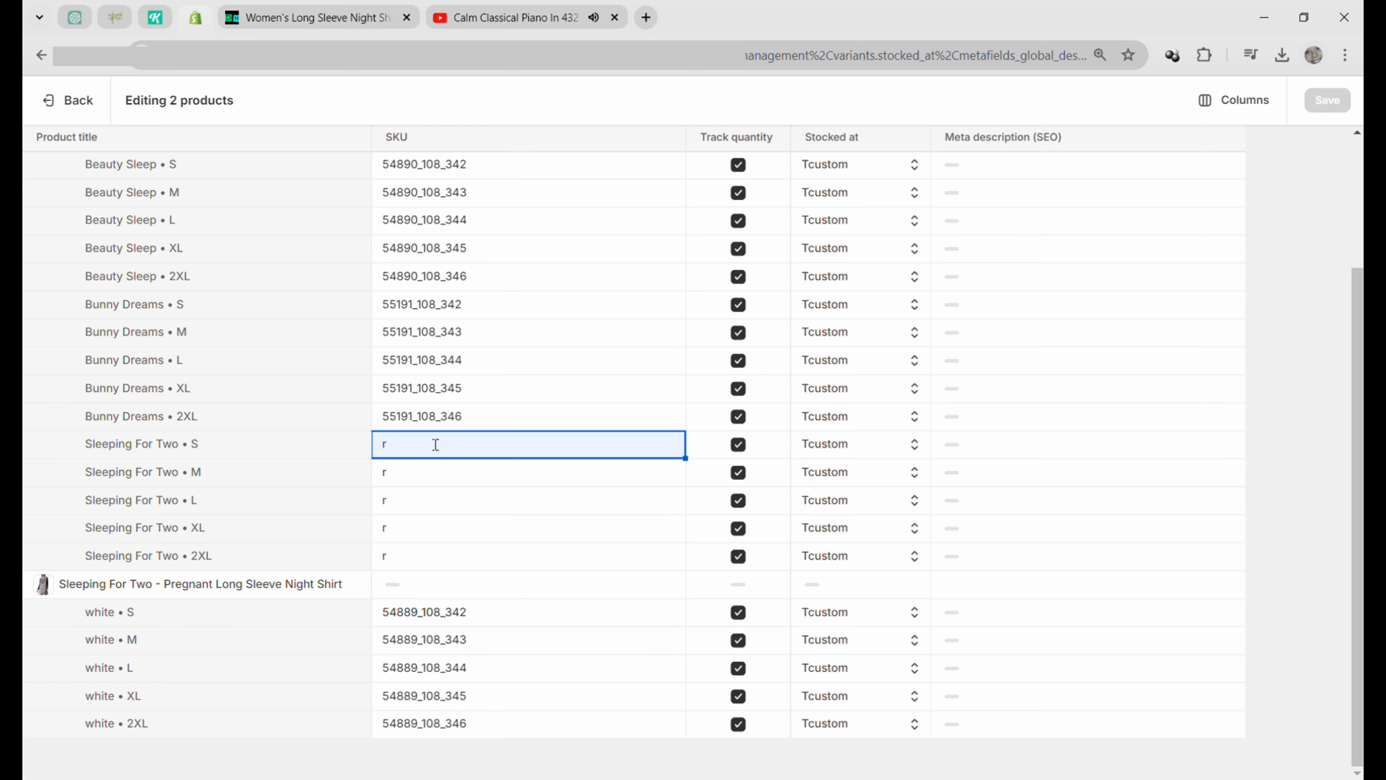
key("ctrl+v")
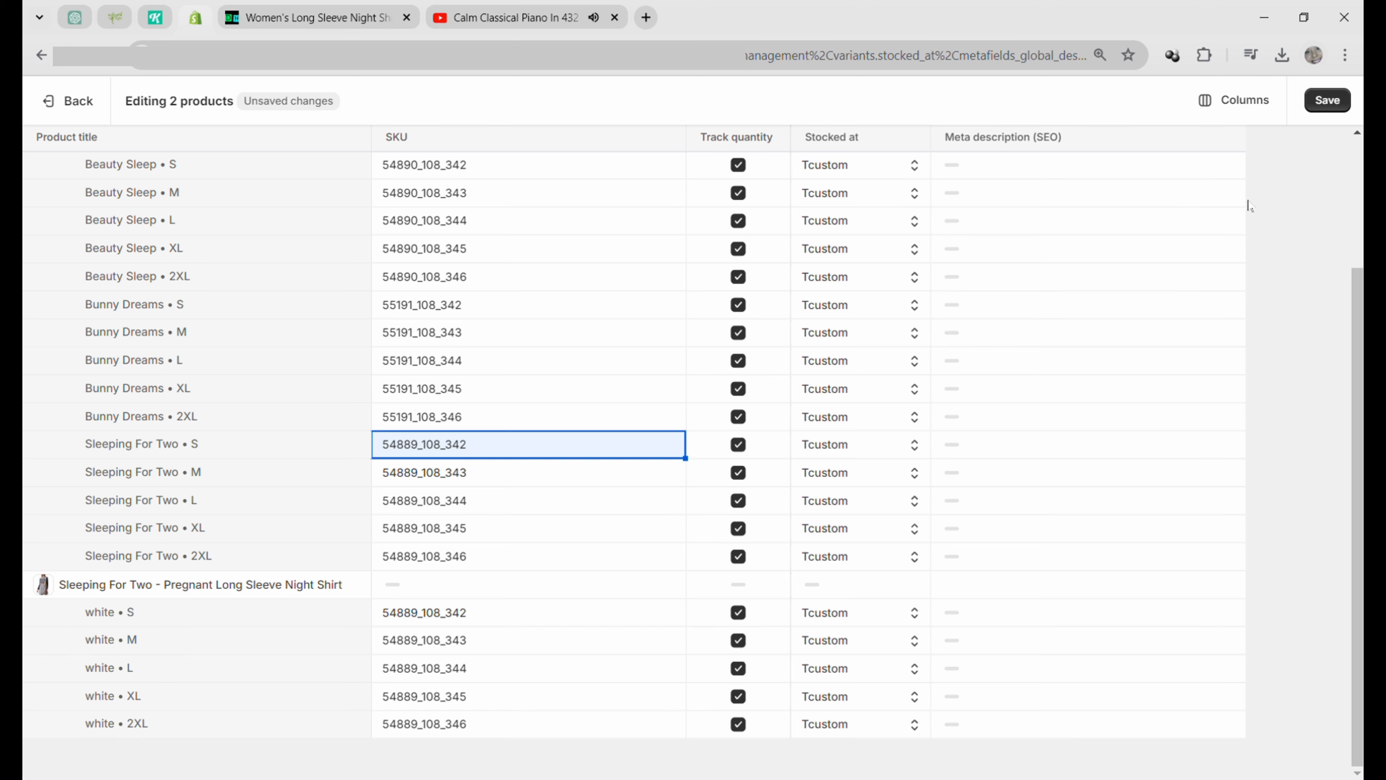
left_click(1345, 108)
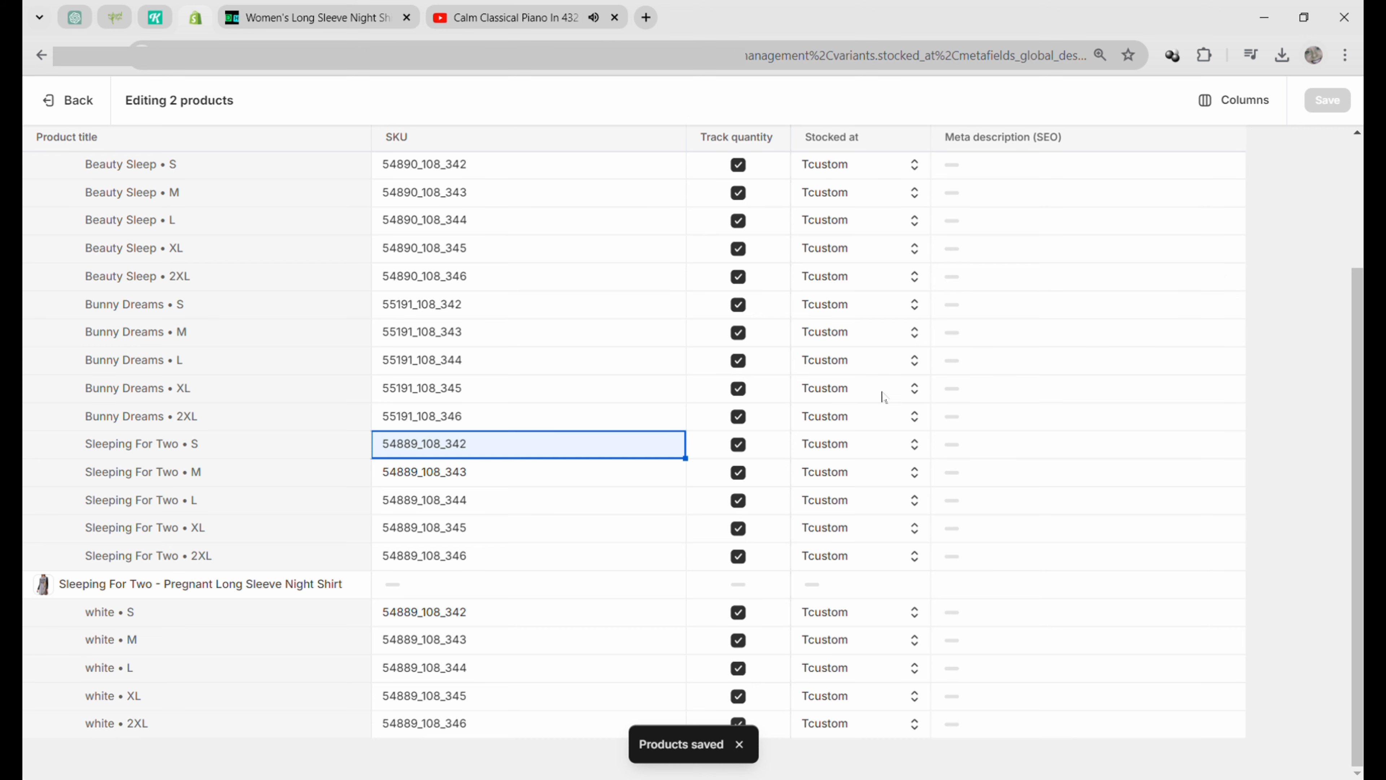
- Return to the product list and set Sleeping For Two - Pregnant Long Sleeve Night Shirt as draft
left_click(59, 104)
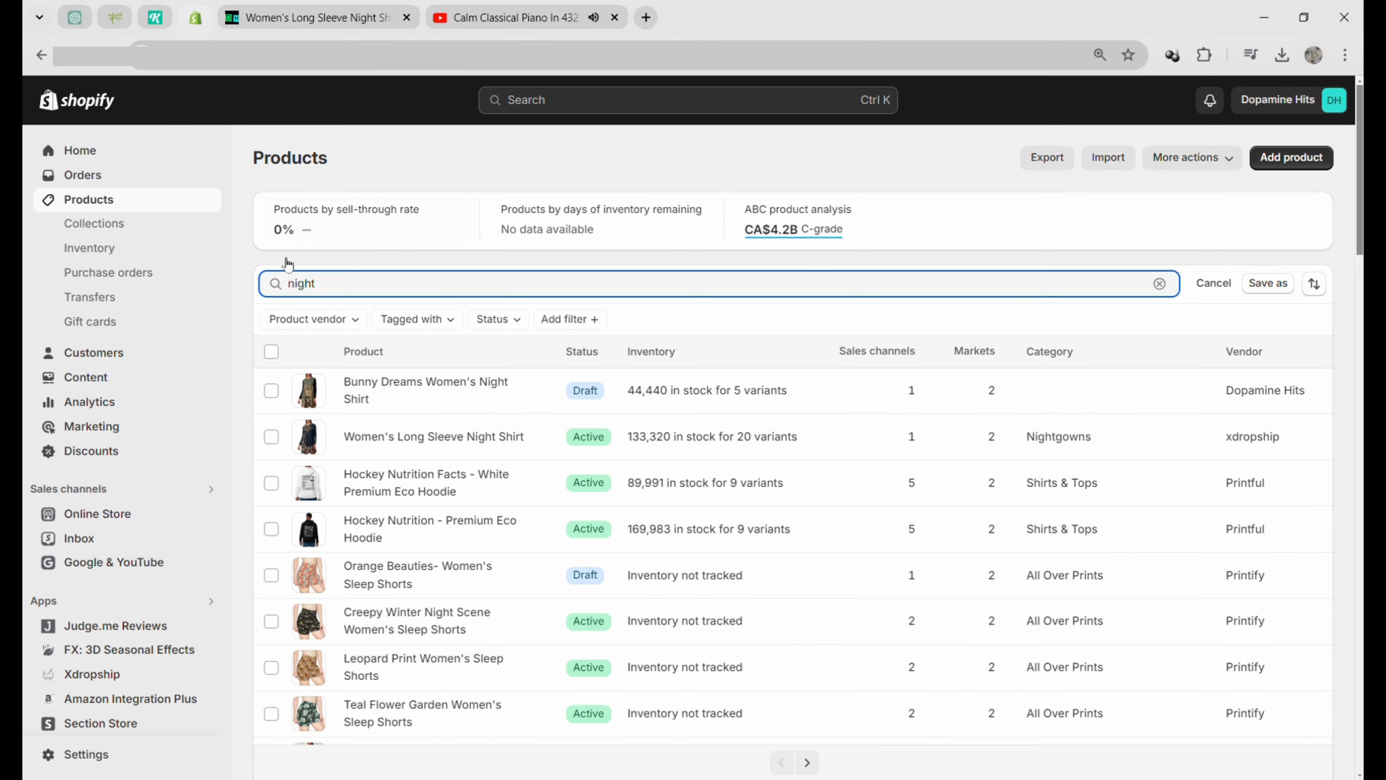
scroll(295, 364, "down", 4)
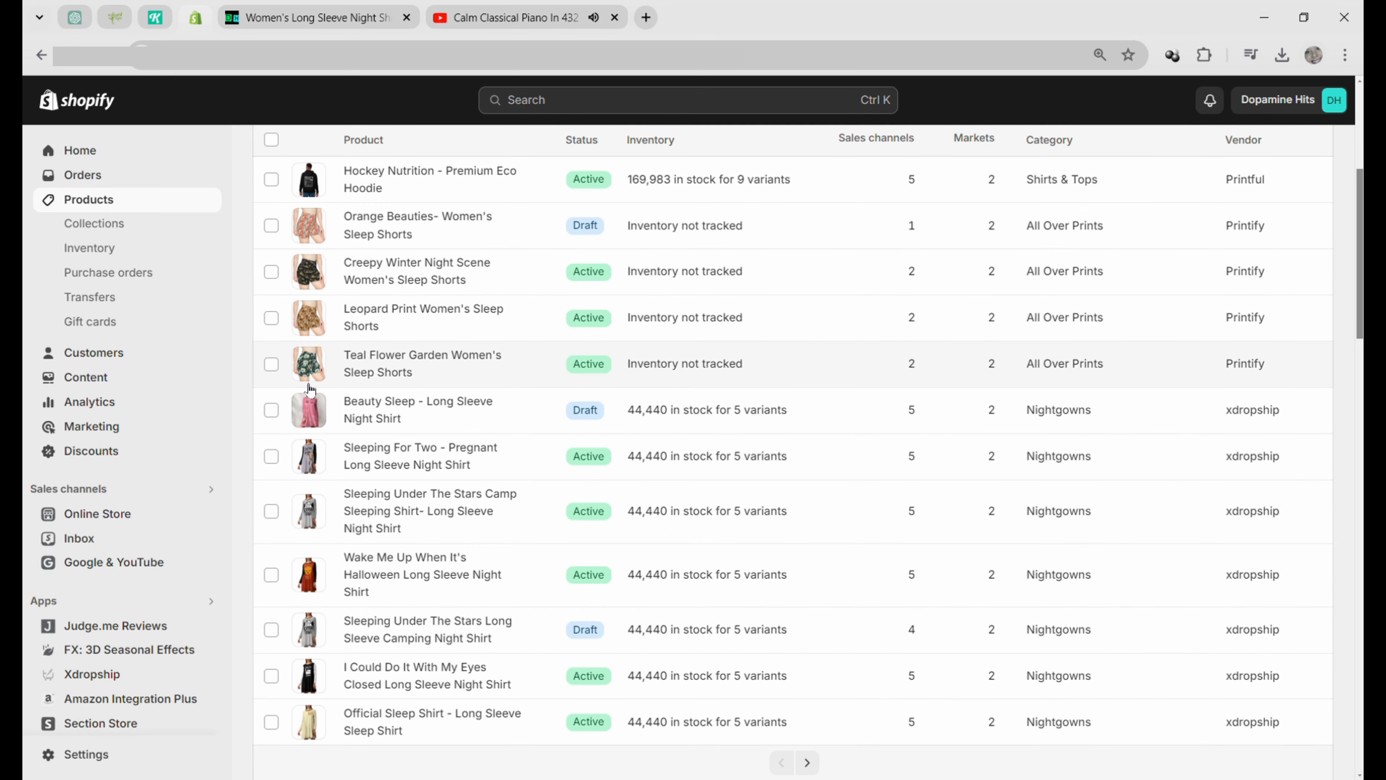
left_click(271, 456)
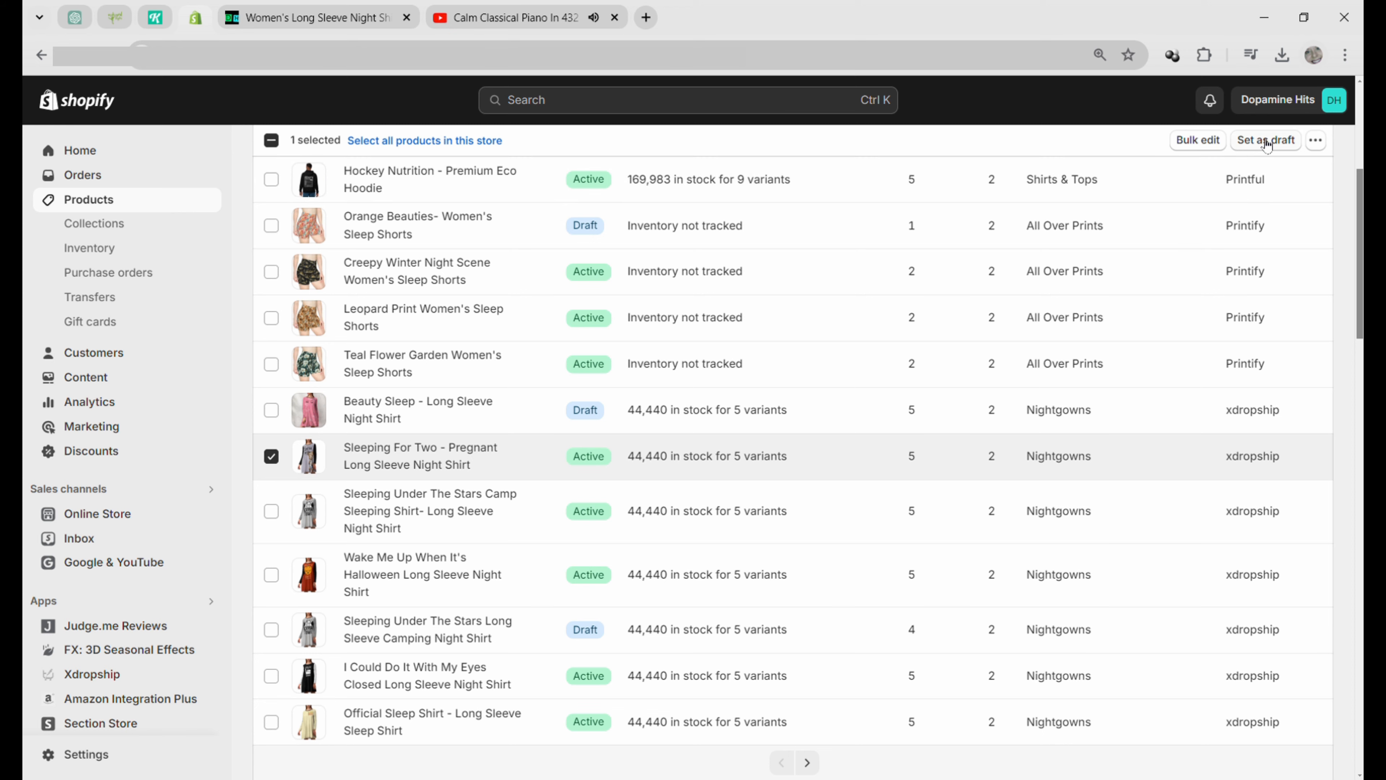
left_click(1267, 140)
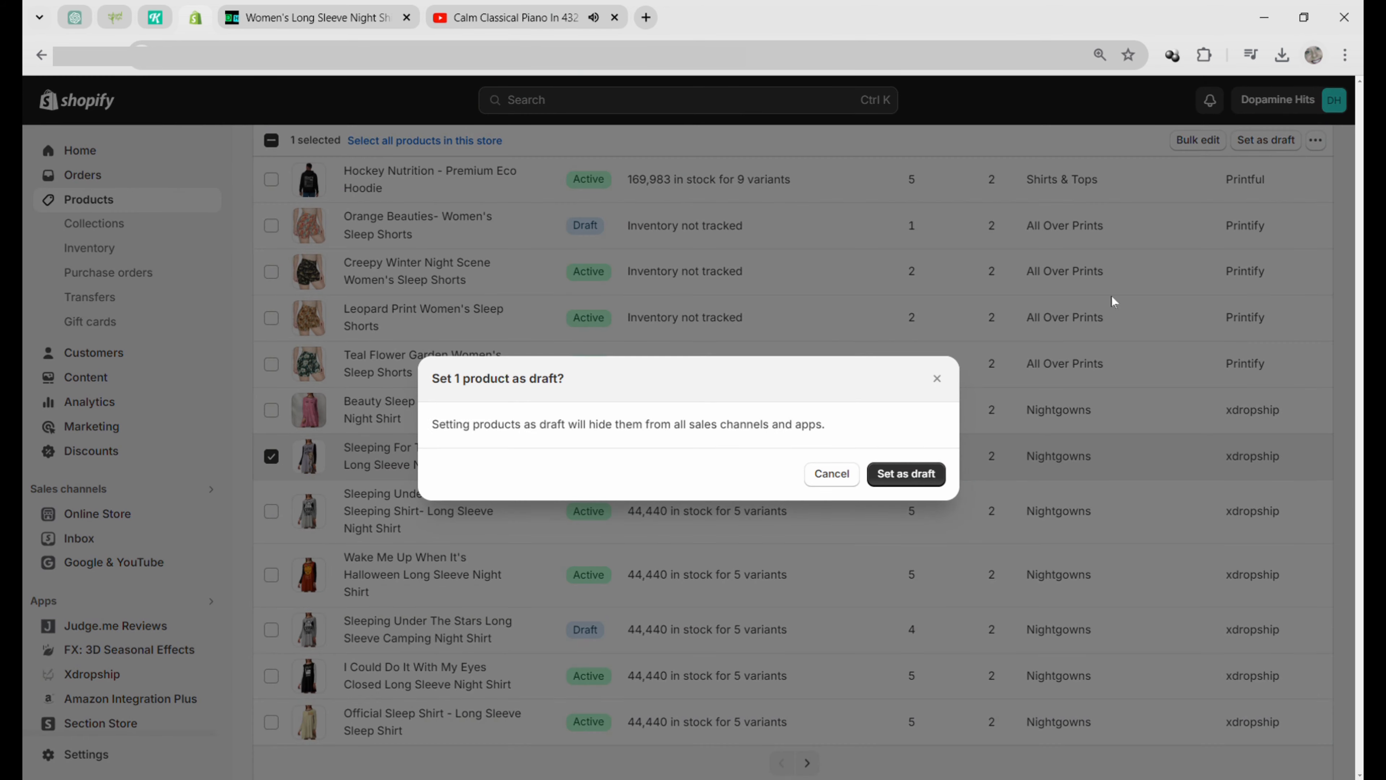
left_click(917, 479)
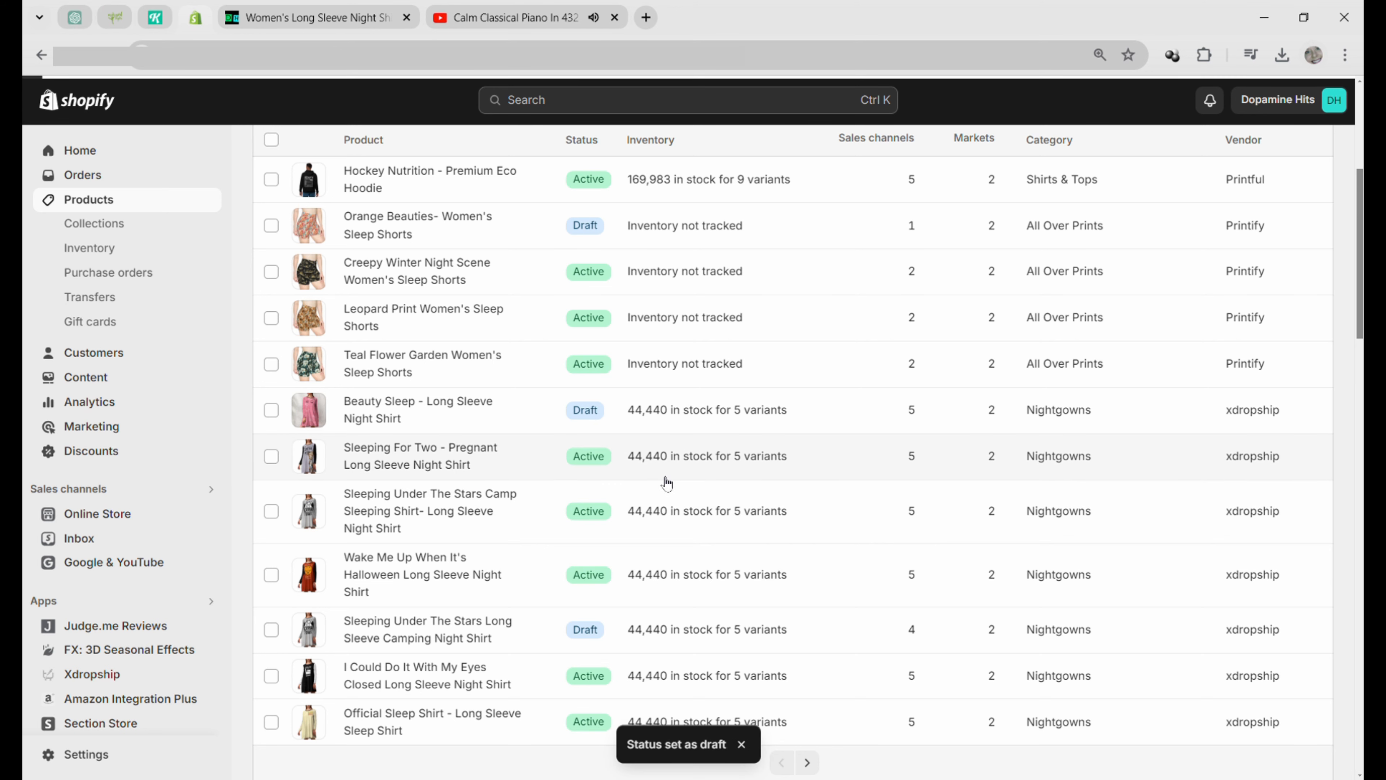
- Open Sleeping For Two - Pregnant Long Sleeve Night Shirt and download its first media image, the white-background front view
left_click(371, 464)
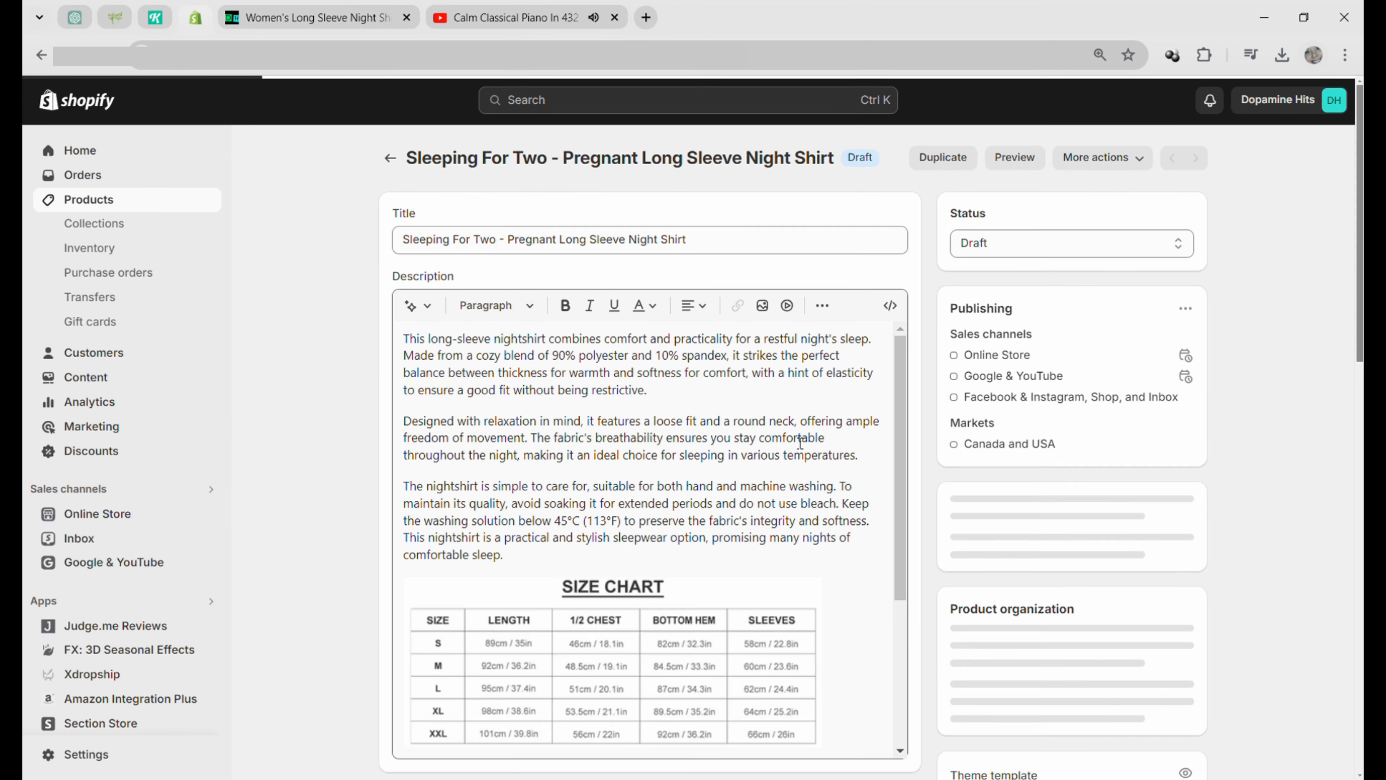
scroll(926, 474, "down", 10)
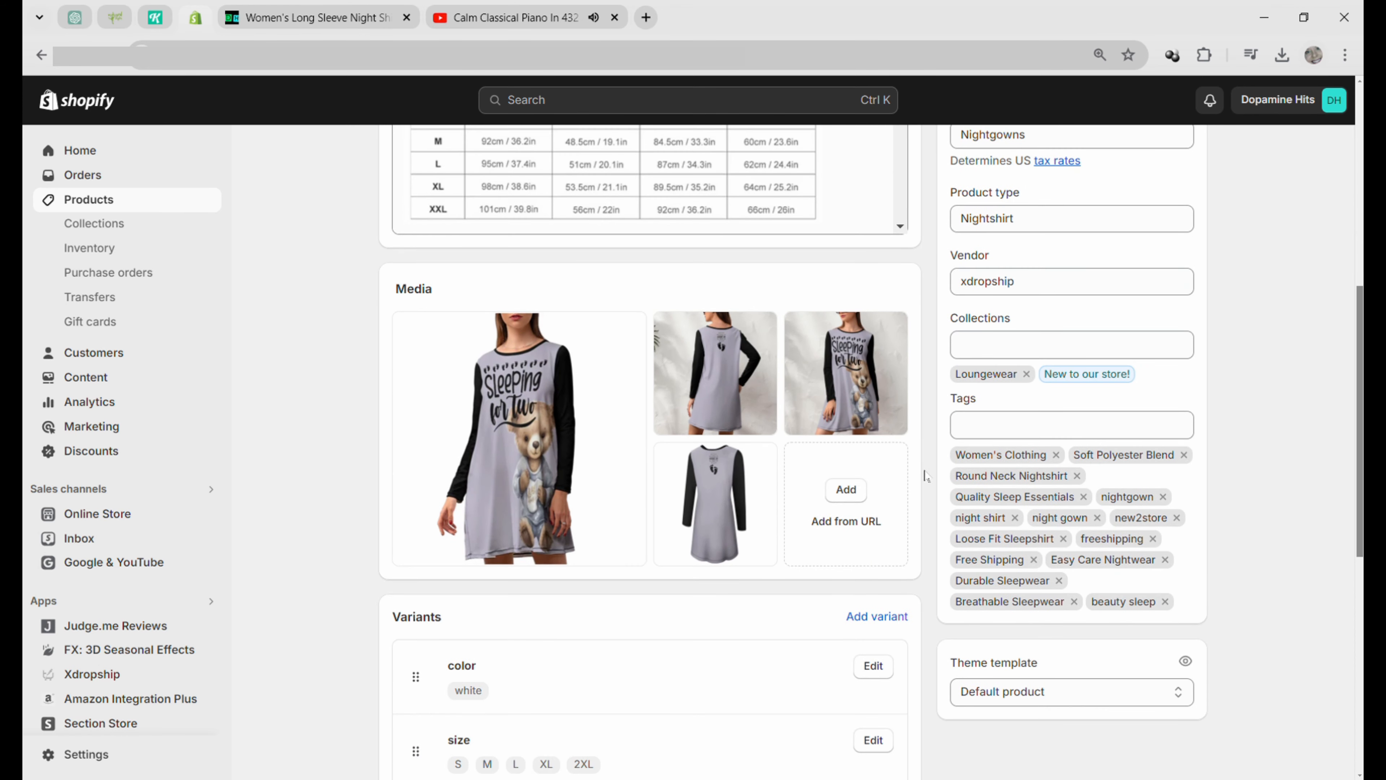
left_click(507, 458)
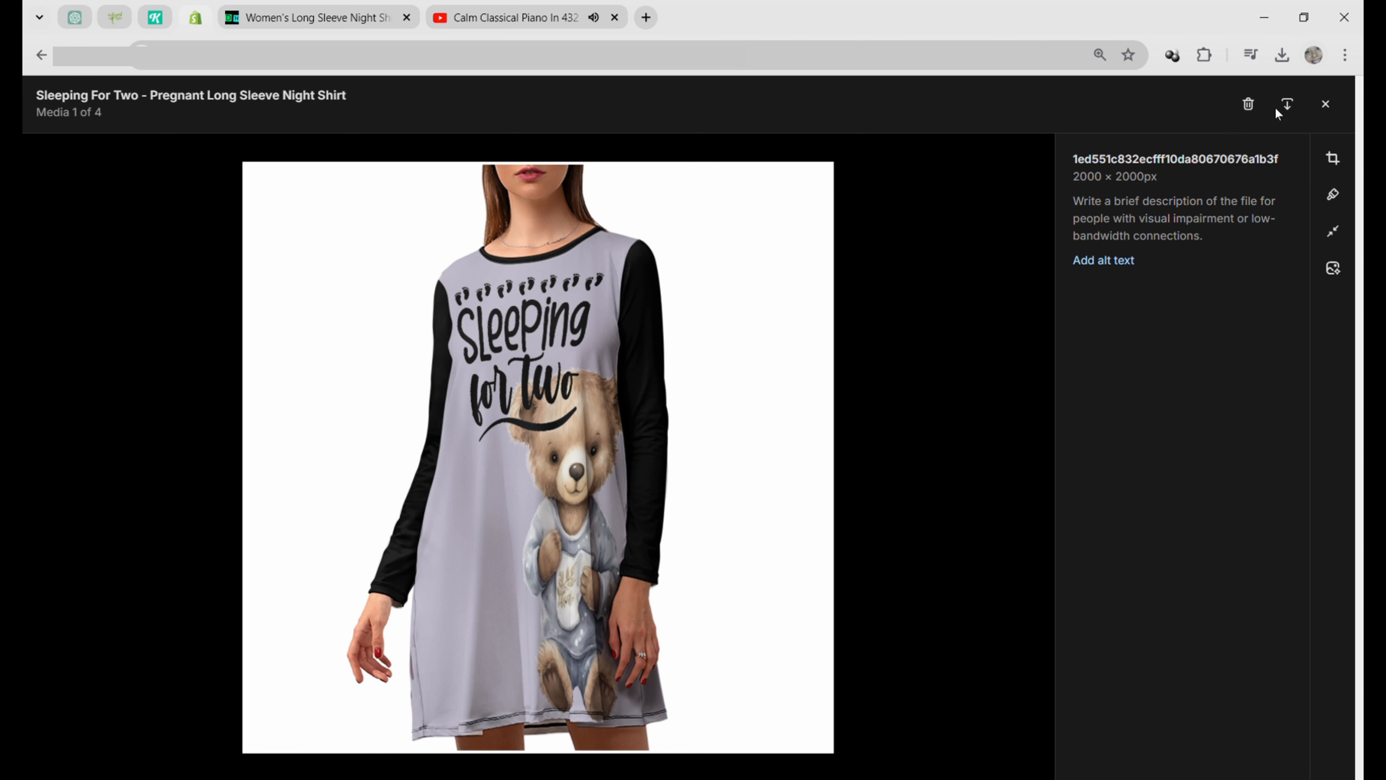
left_click(1293, 113)
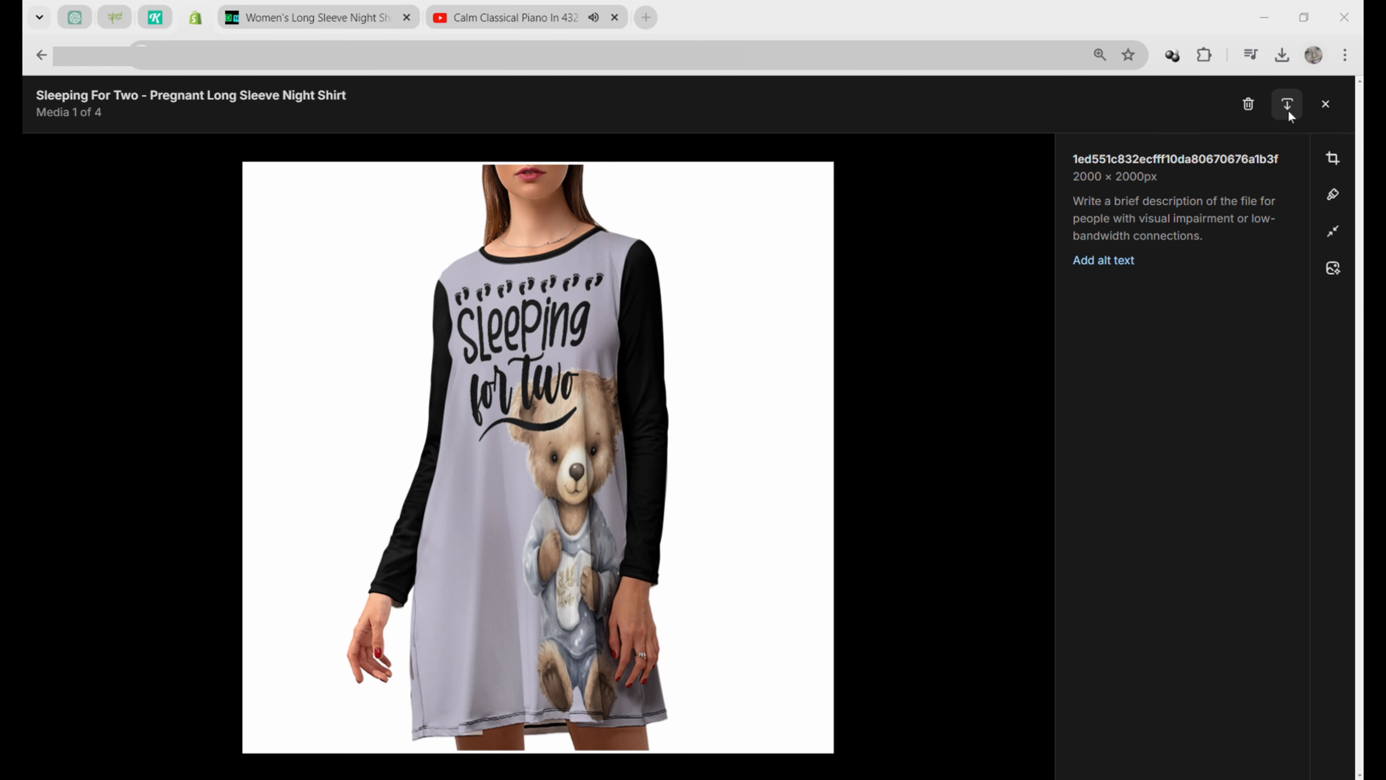
key("Return")
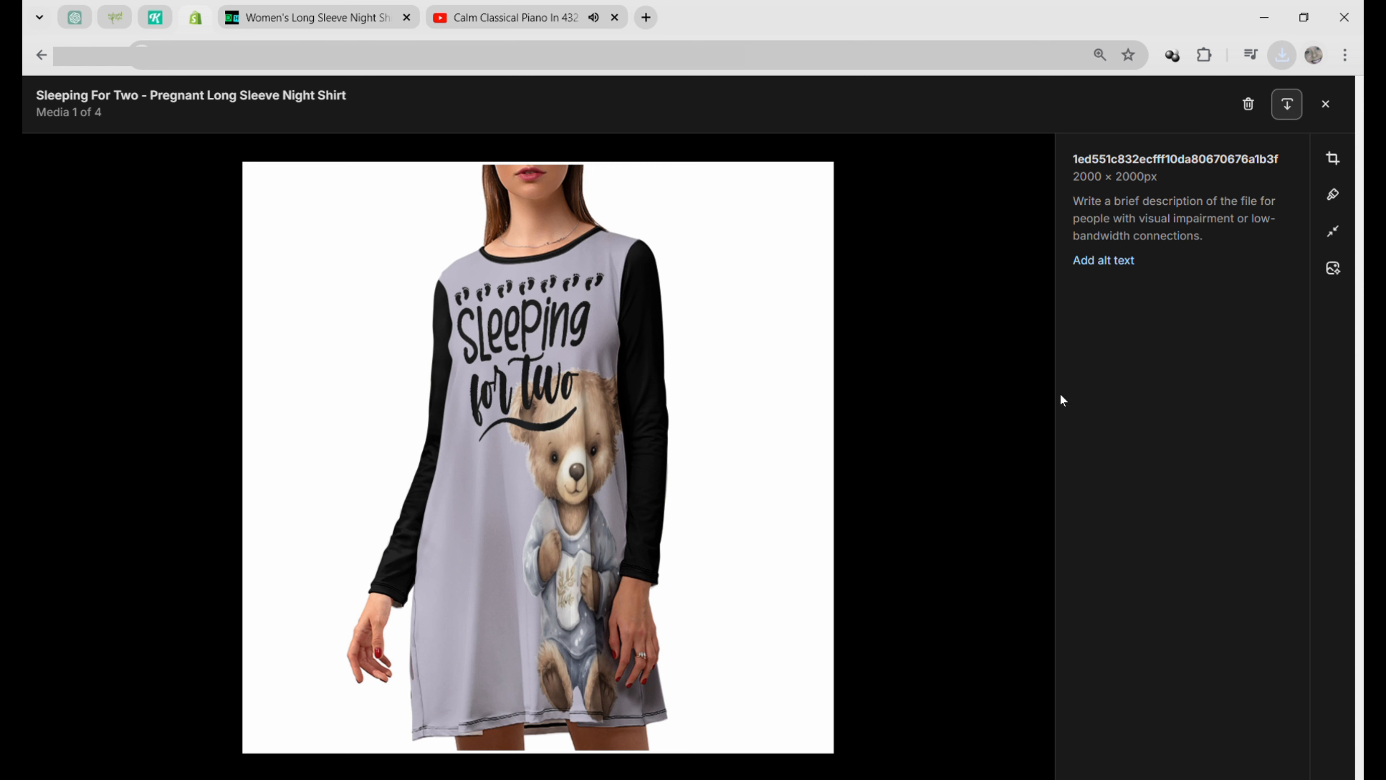
- Download the remaining three media images of the pregnant night shirt, media 2 to 4
left_click(978, 421)
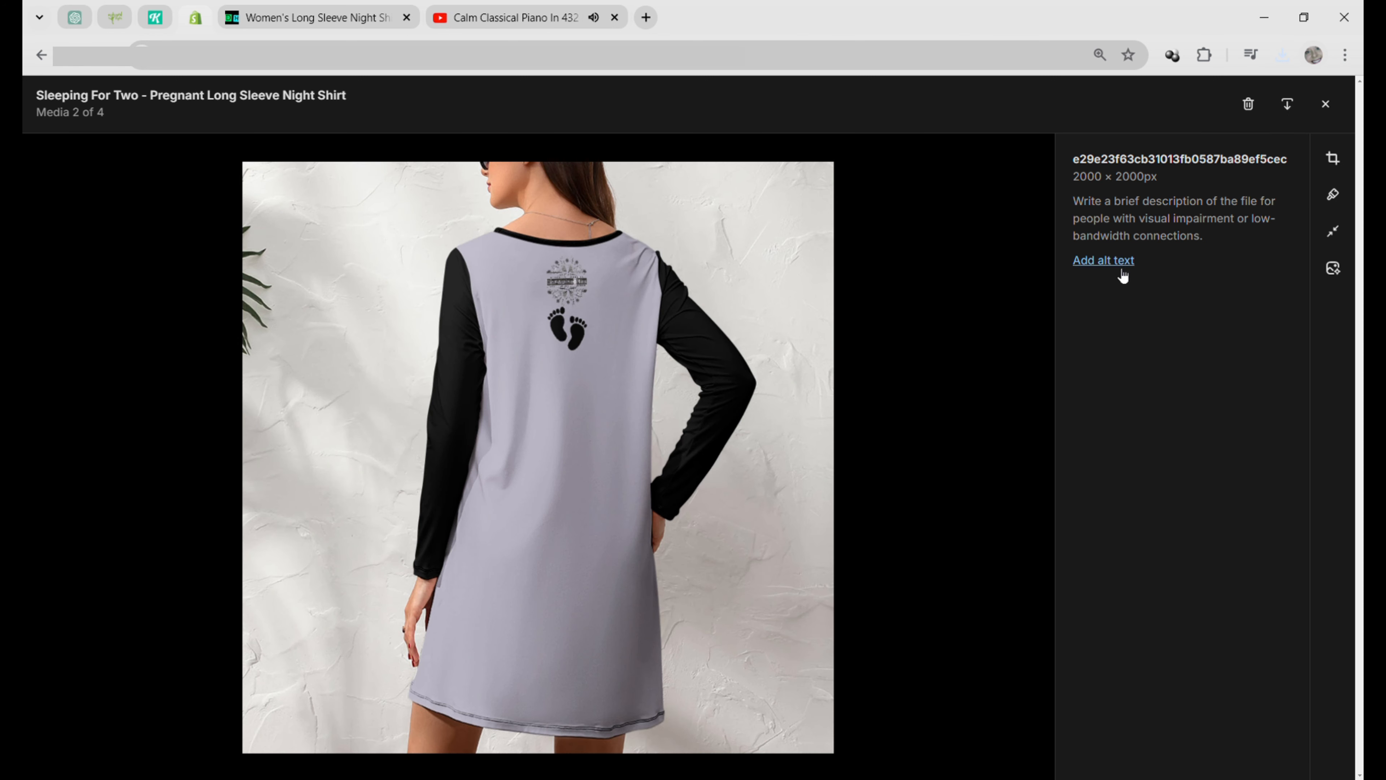
left_click(1298, 122)
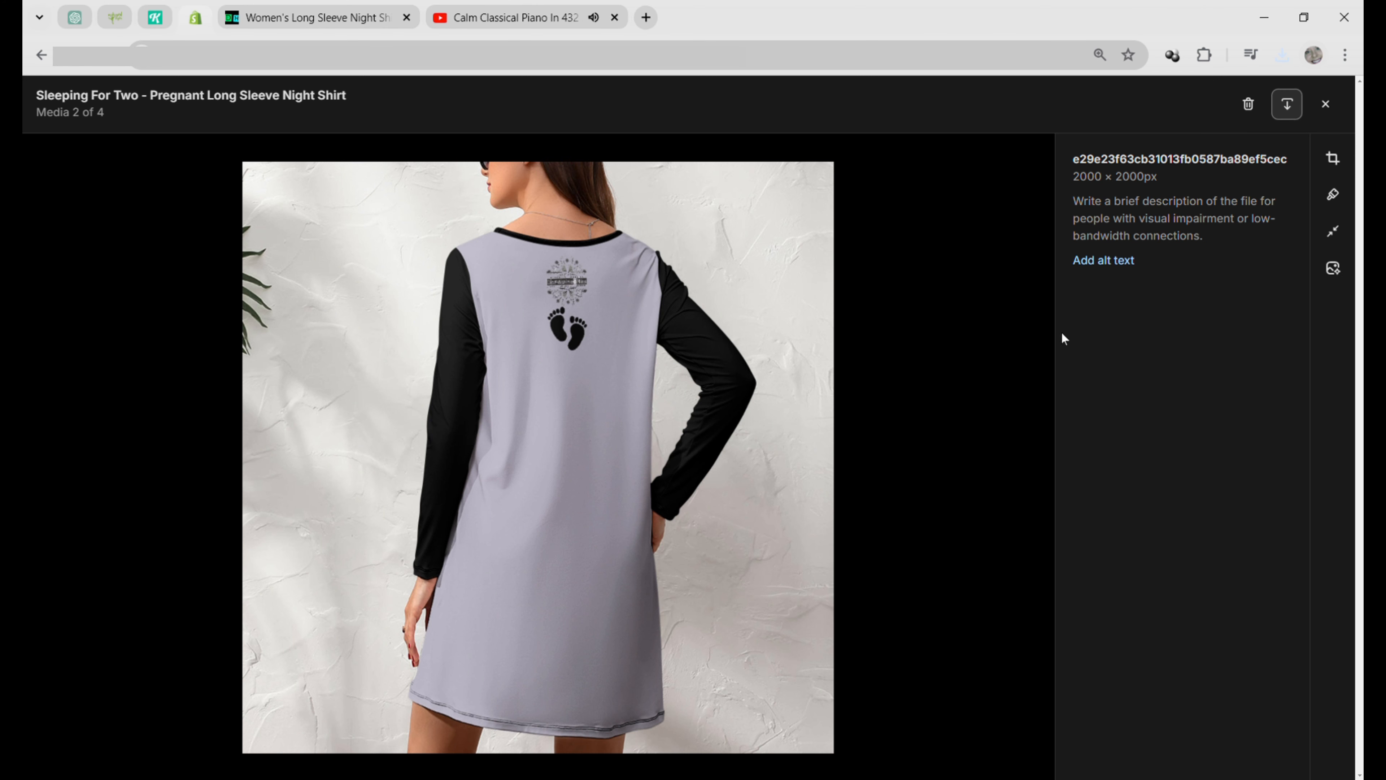
left_click(977, 432)
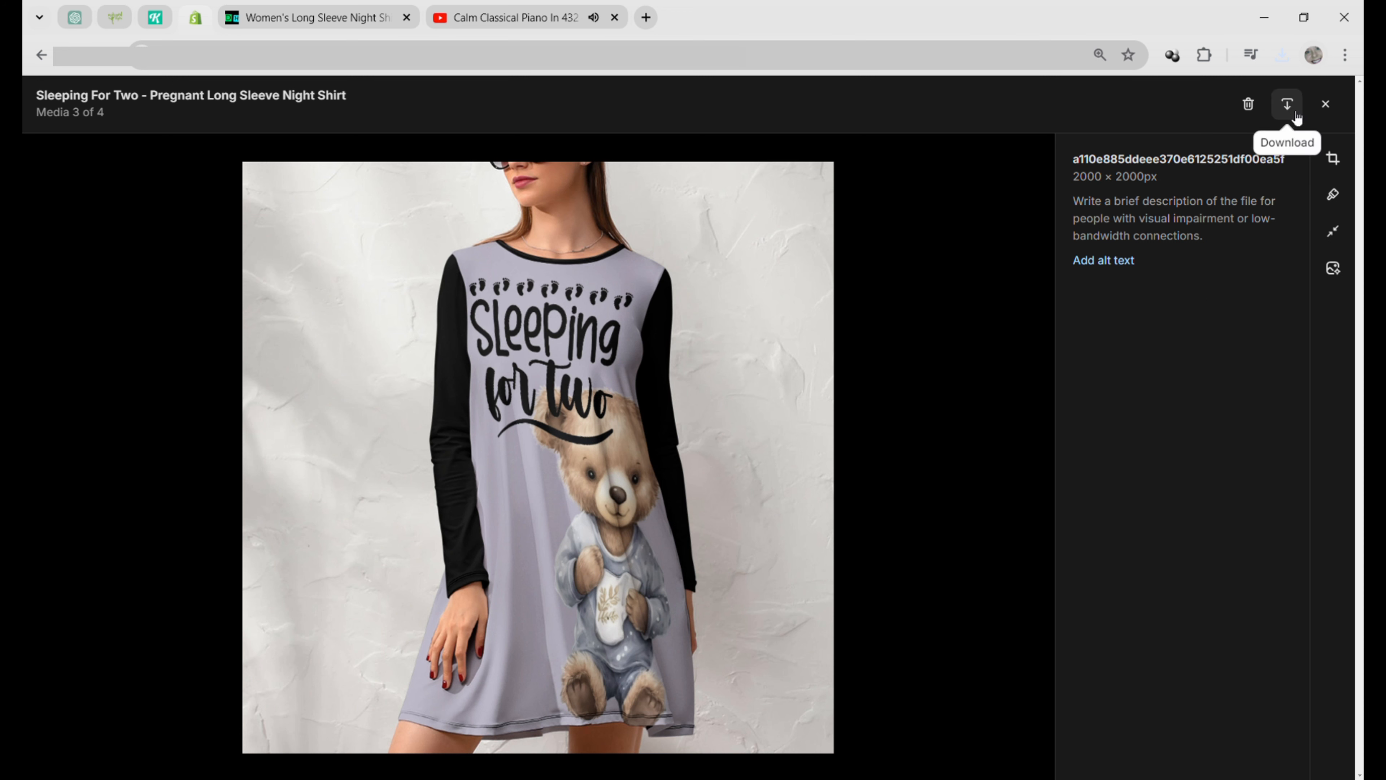
left_click(1291, 113)
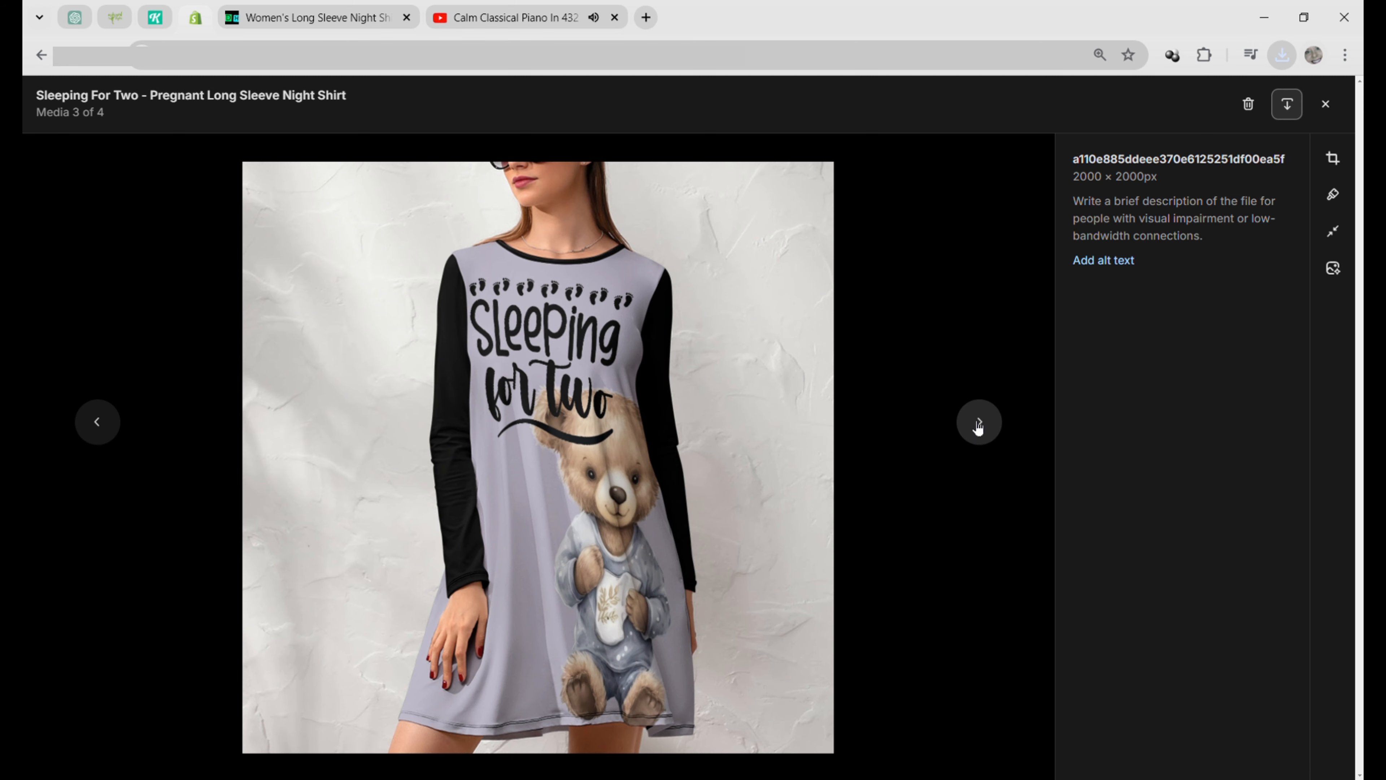
left_click(978, 420)
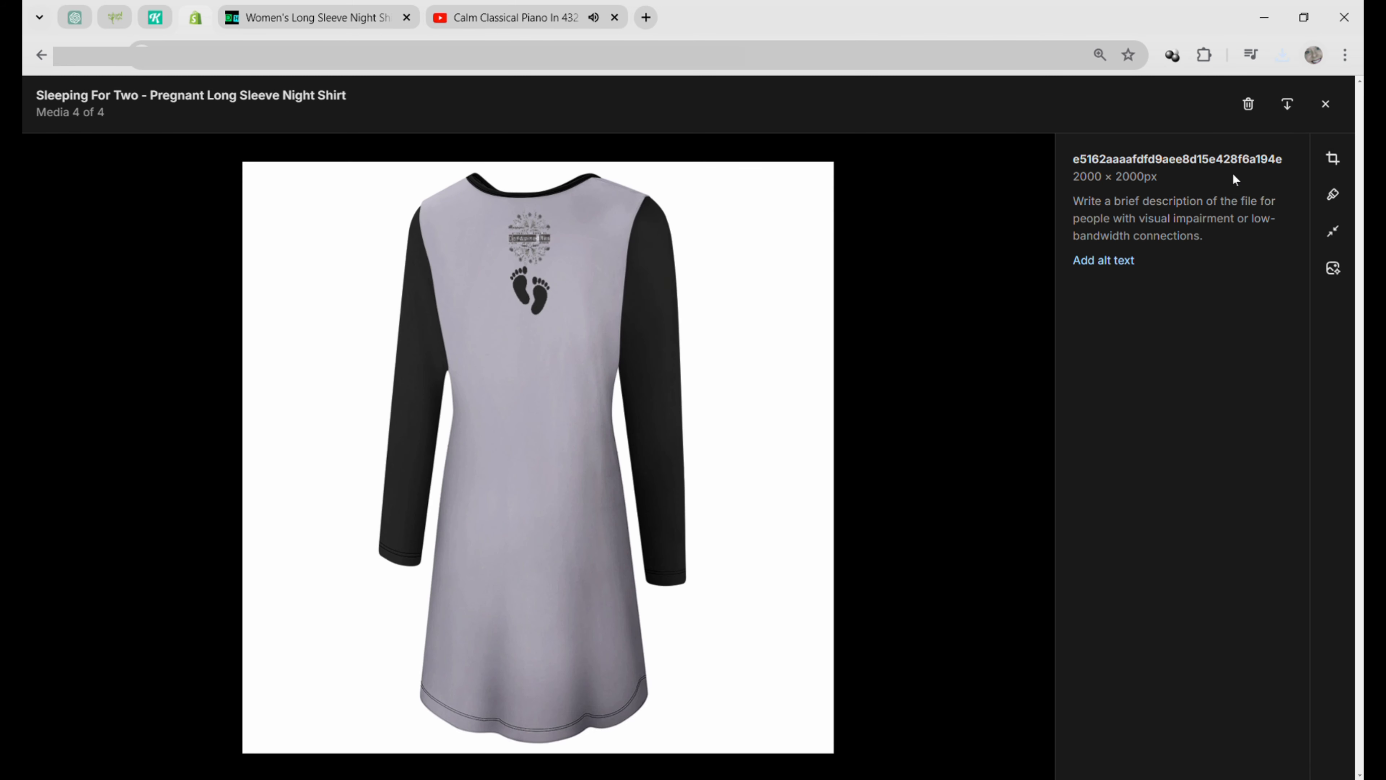
left_click(1300, 124)
- Open Women's Long Sleeve Night Shirt from the product list and upload the four downloaded Sleeping For Two images to its media
key("alt+Left")
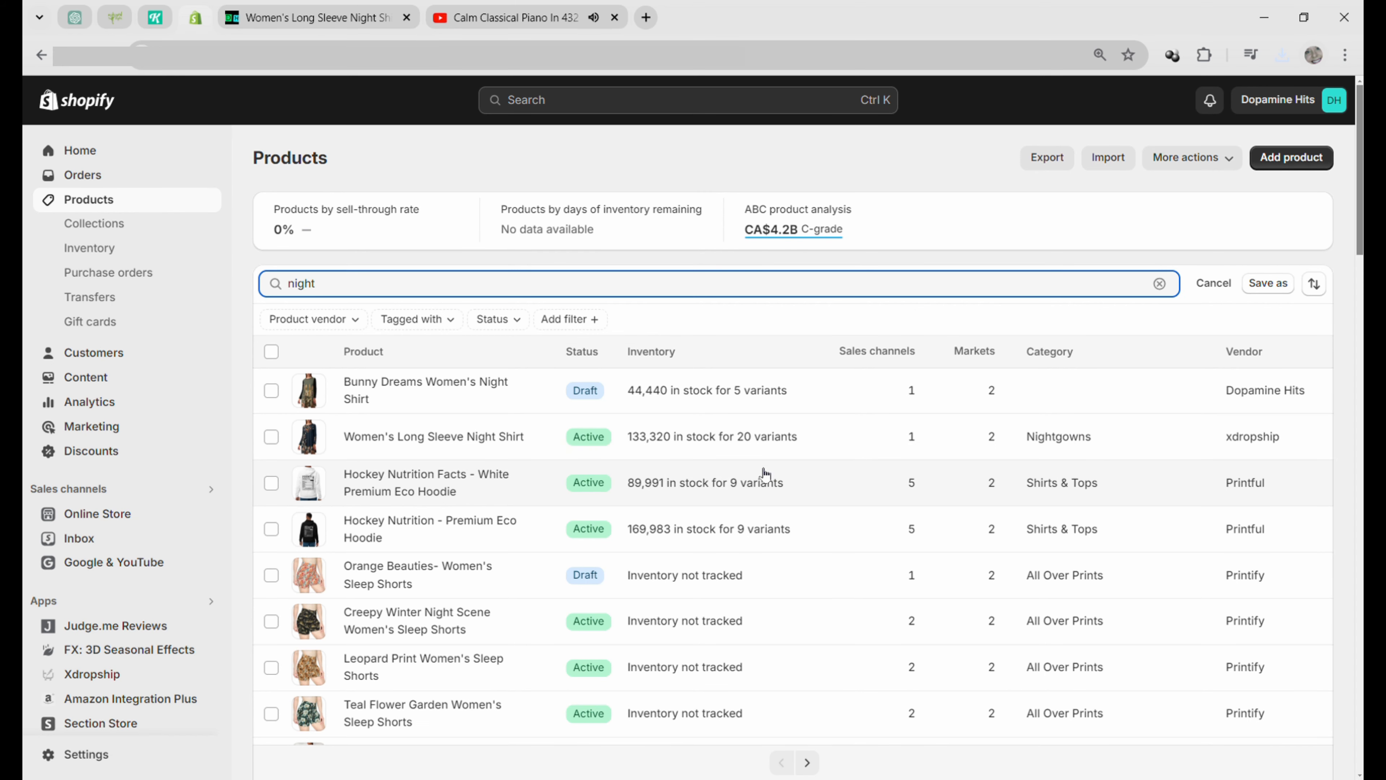
left_click(464, 441)
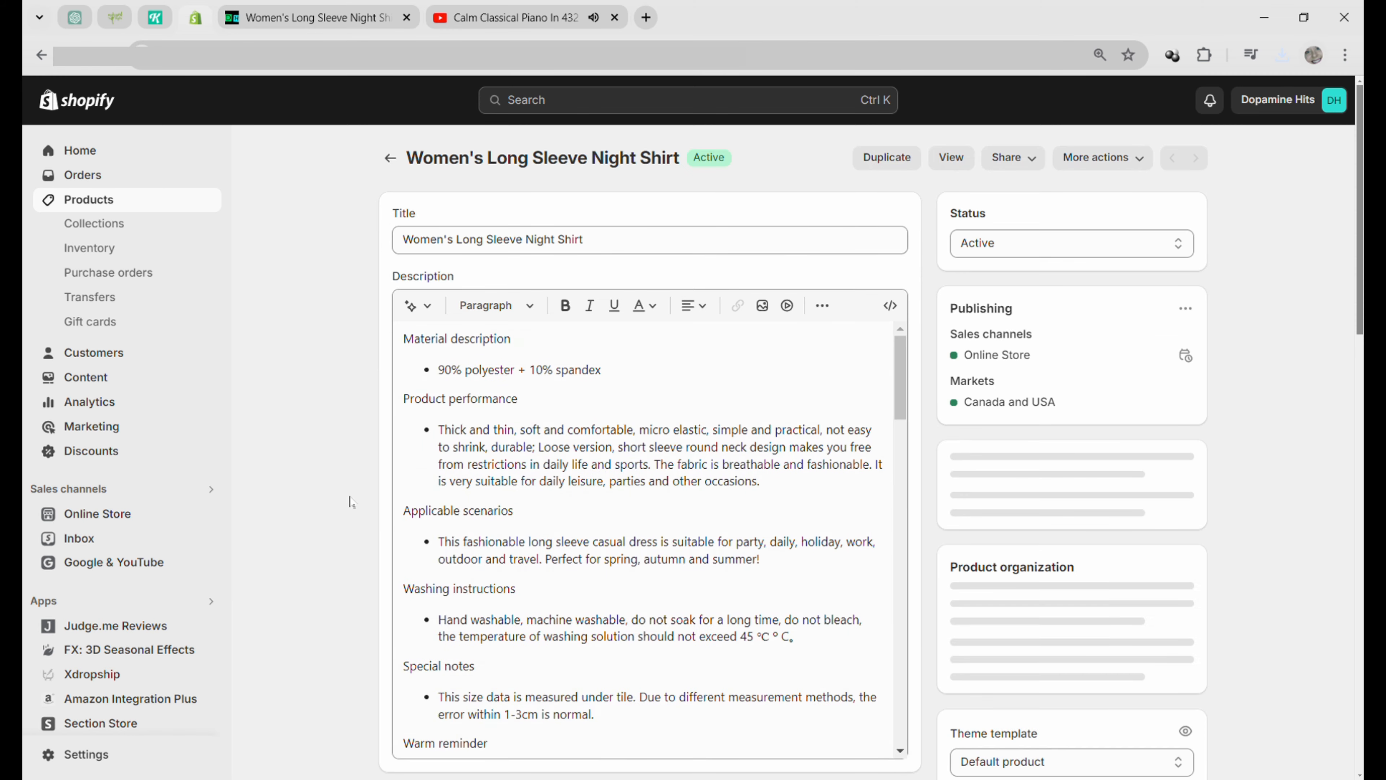
scroll(352, 503, "down", 12)
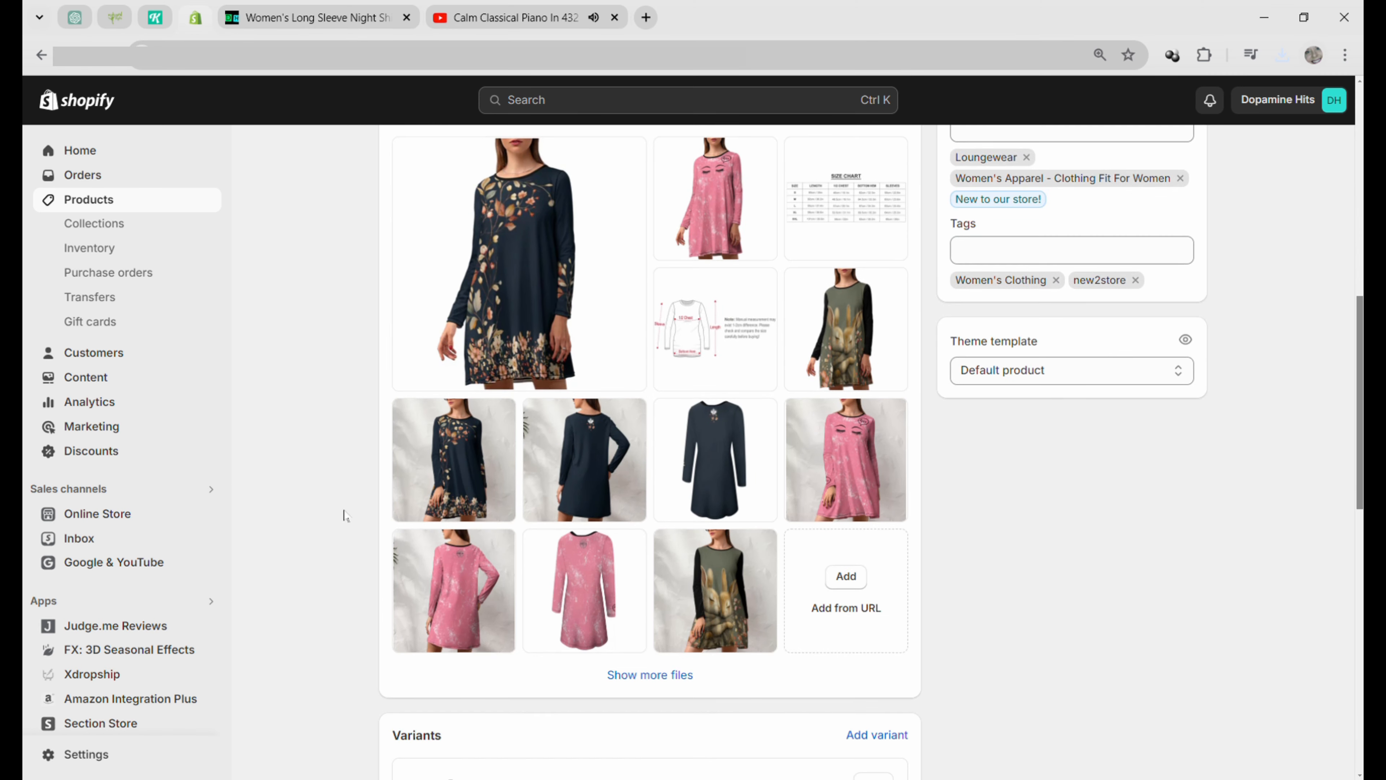
left_click(845, 578)
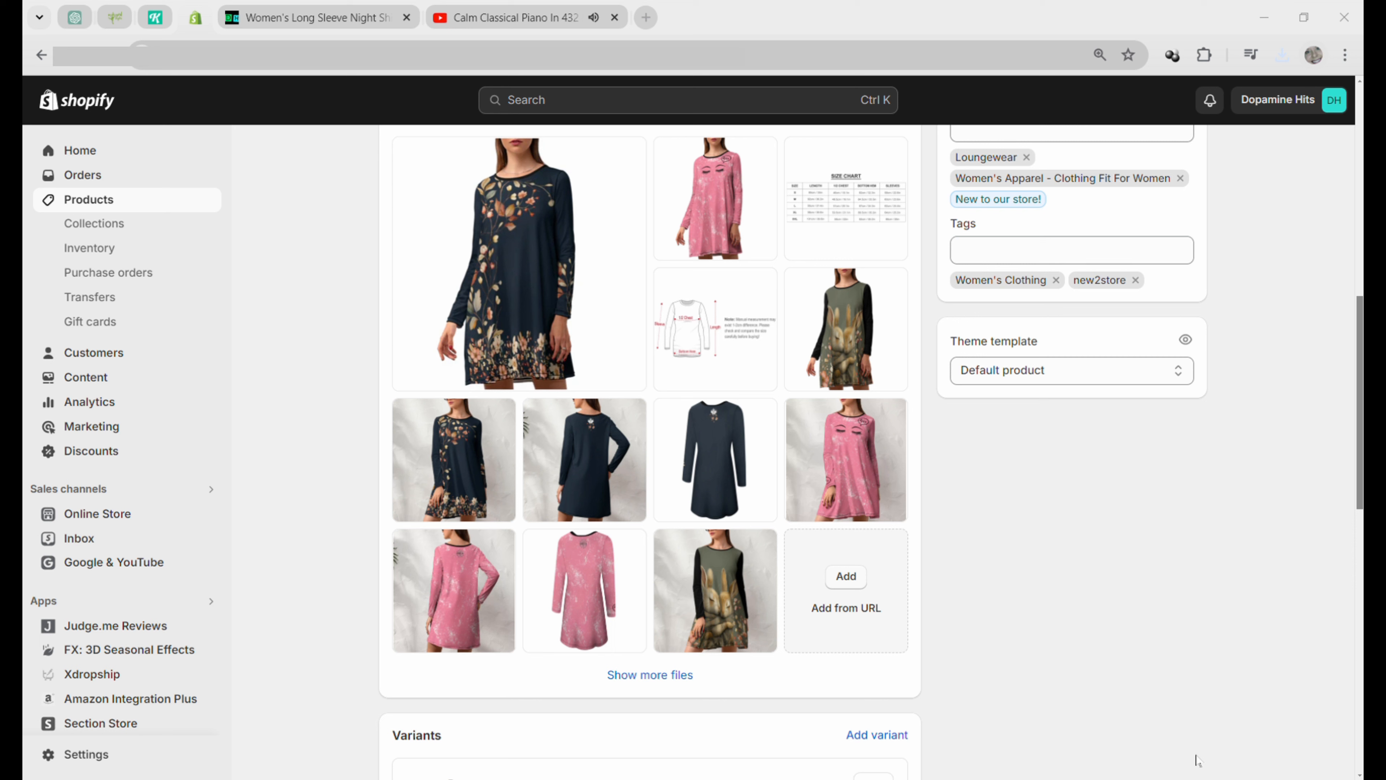
left_click(1196, 755)
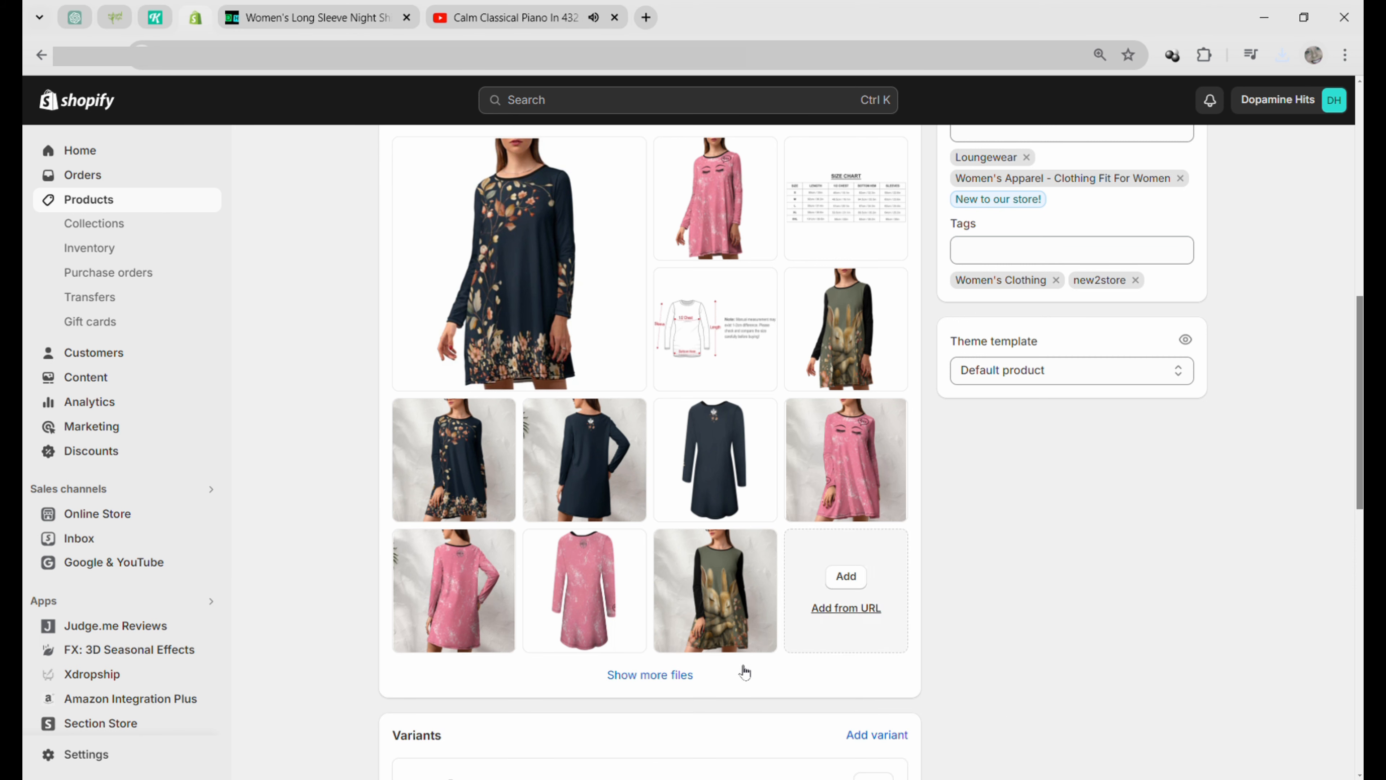
- Reorder the media: white-background Sleeping For Two front view after the main Bunny Dreams image; end with its wall-background front, wall-background back and flat back views
left_click(686, 677)
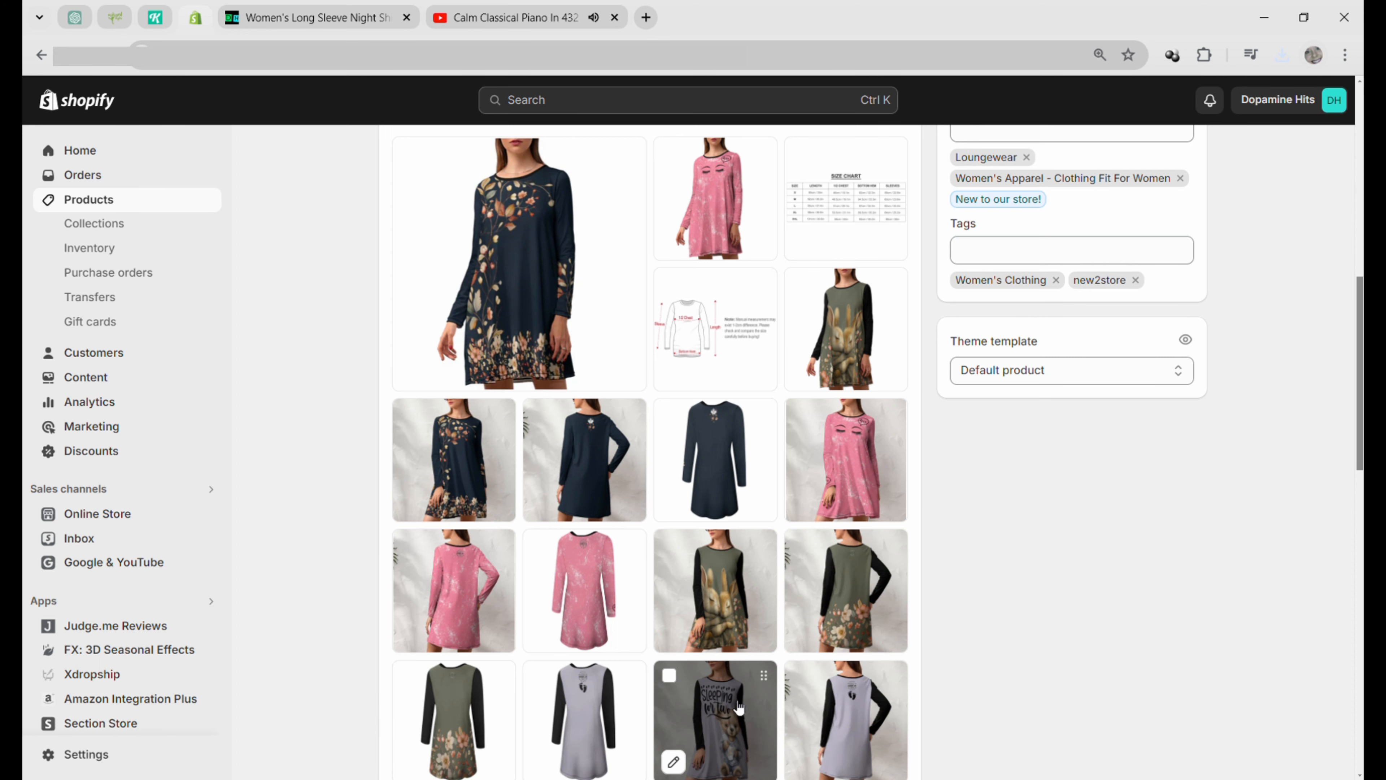
scroll(742, 712, "down", 3)
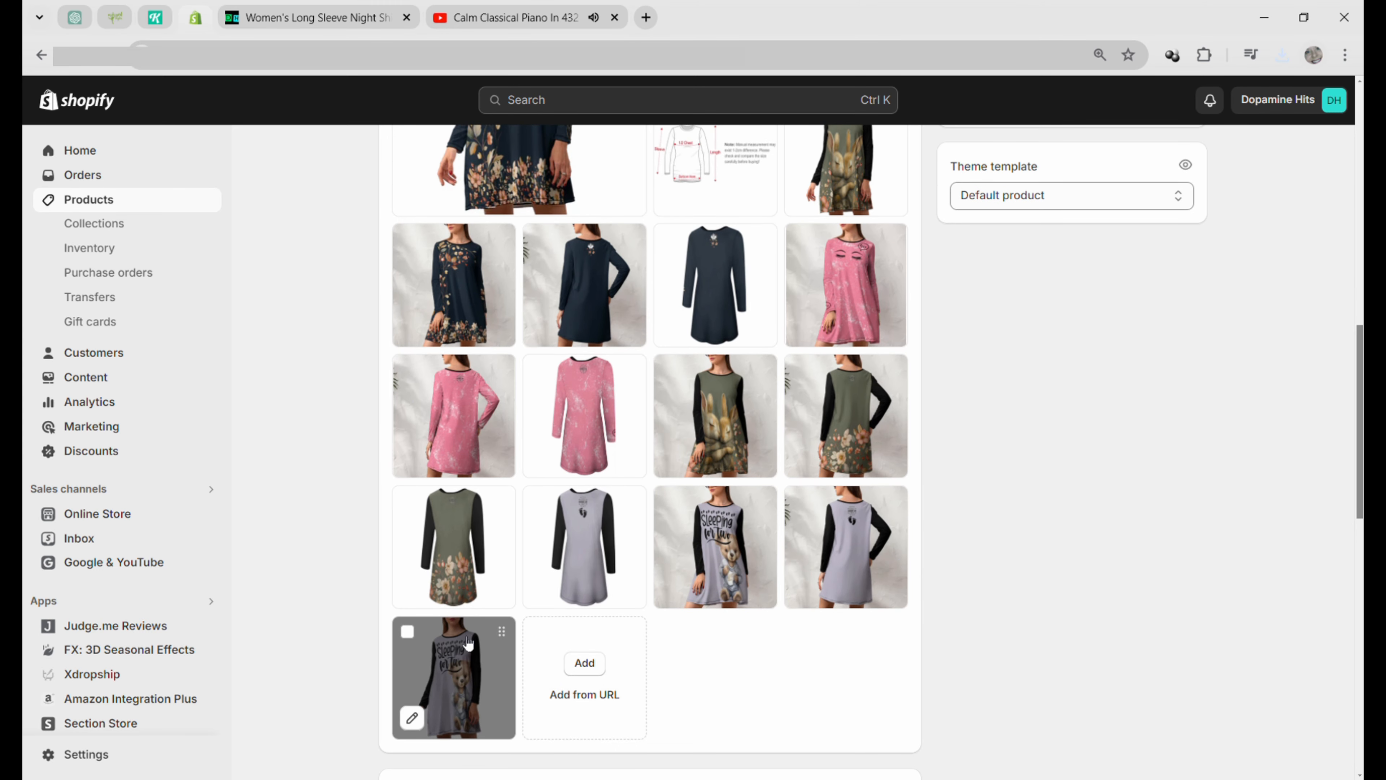
left_click_drag(468, 644, 455, 264)
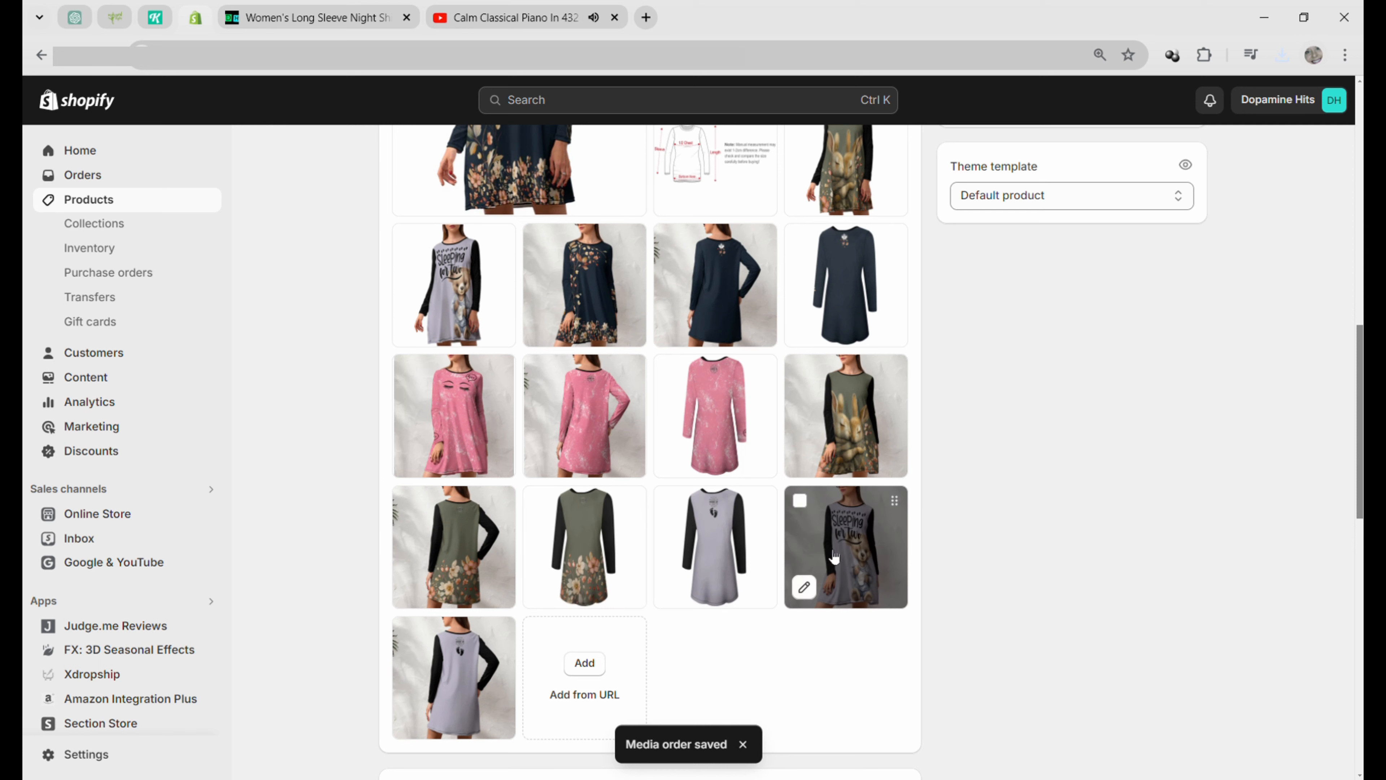
left_click_drag(829, 561, 714, 548)
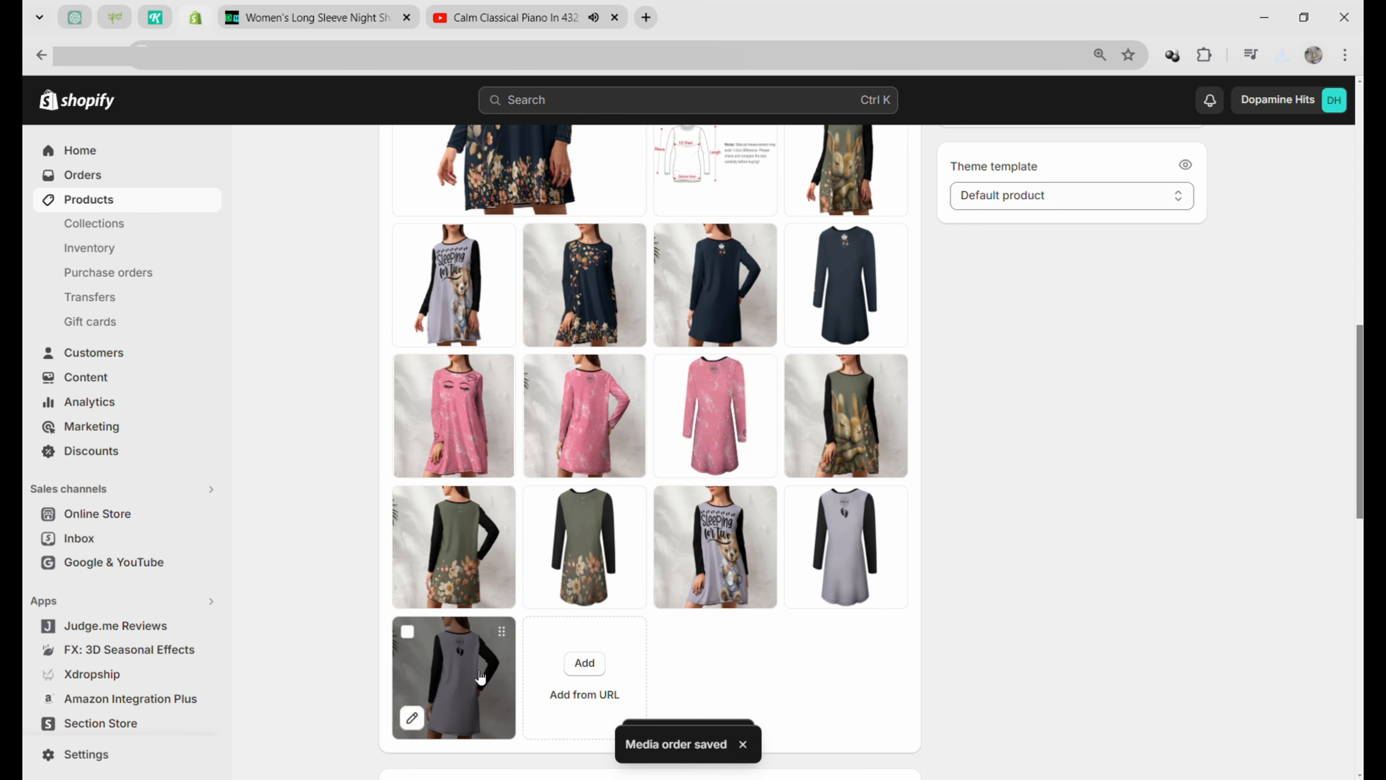
left_click_drag(484, 678, 881, 546)
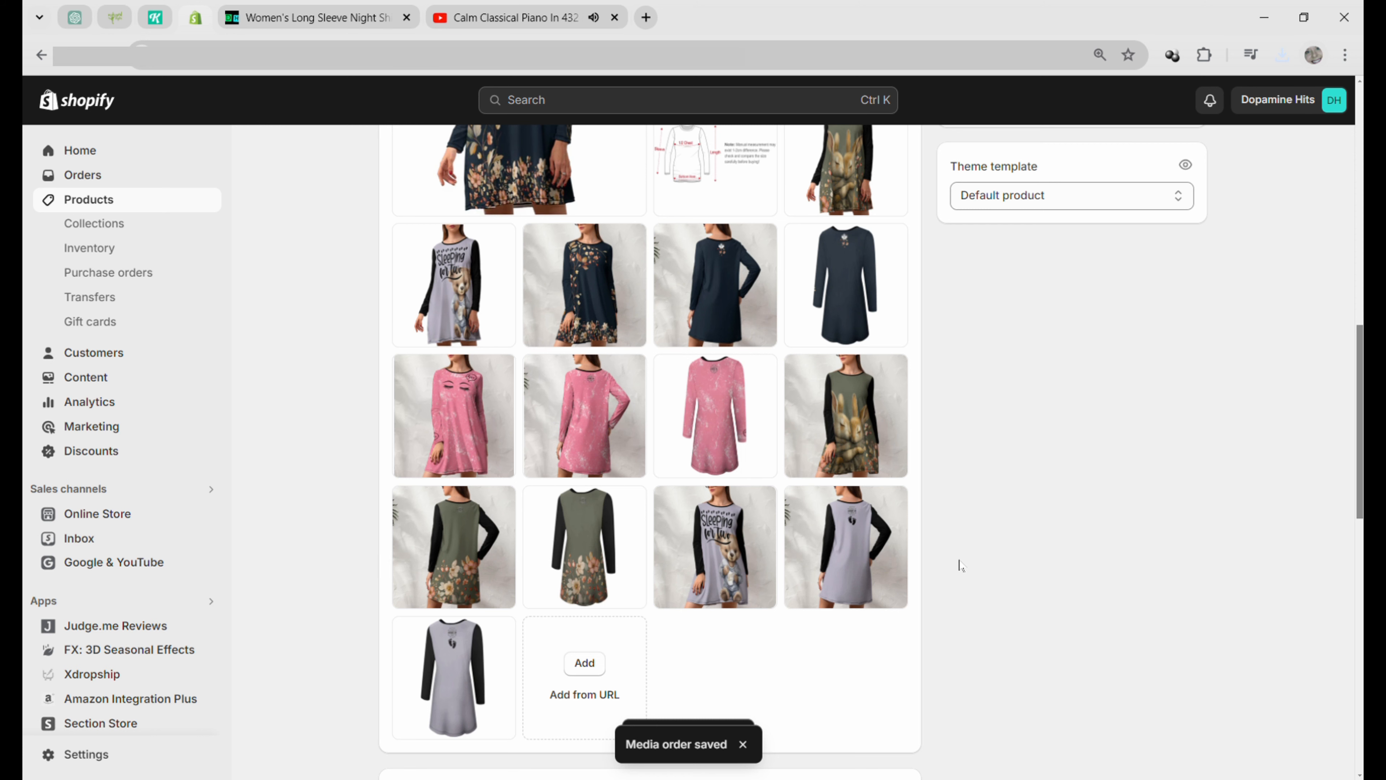
- Assign the white-background Sleeping For Two front view as the image for the Sleeping For Two variants and save the product
scroll(960, 566, "down", 6)
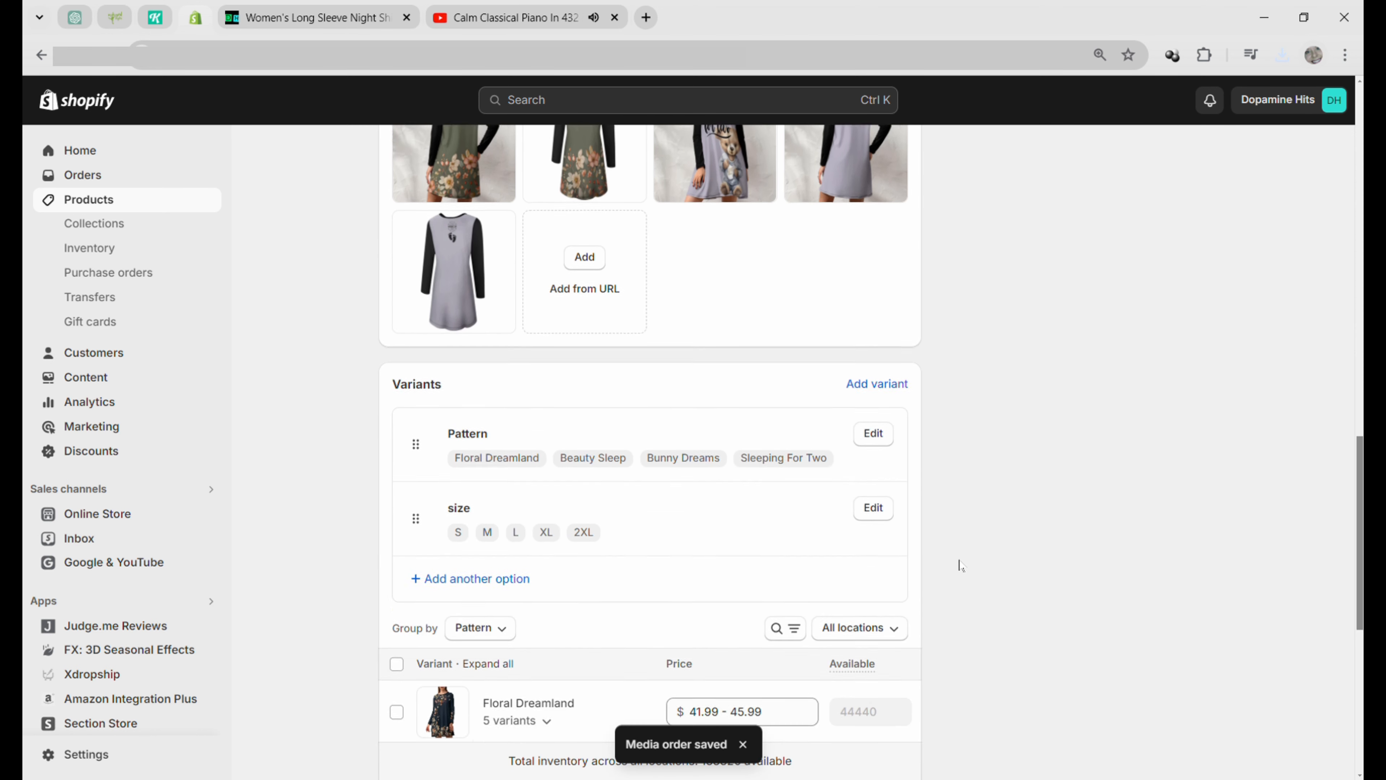
scroll(961, 565, "down", 7)
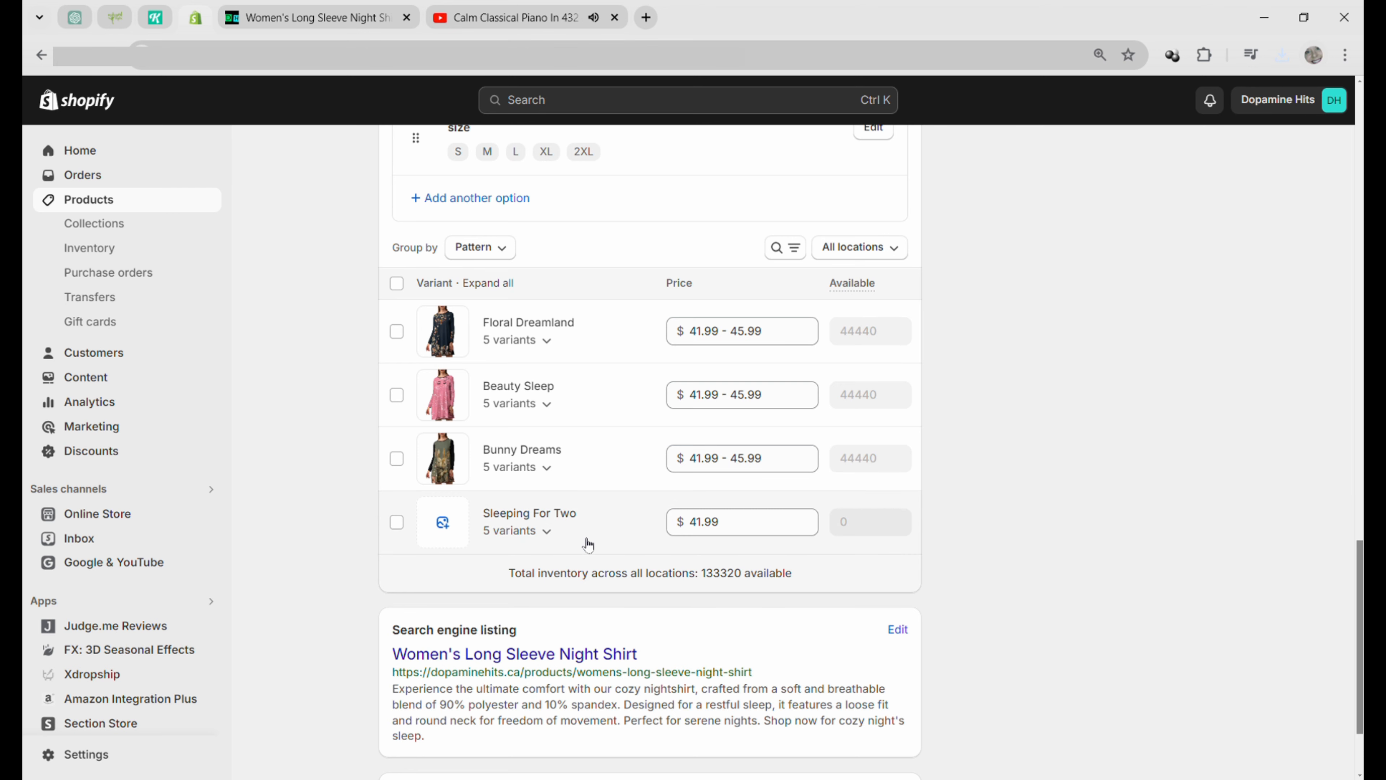
left_click(443, 524)
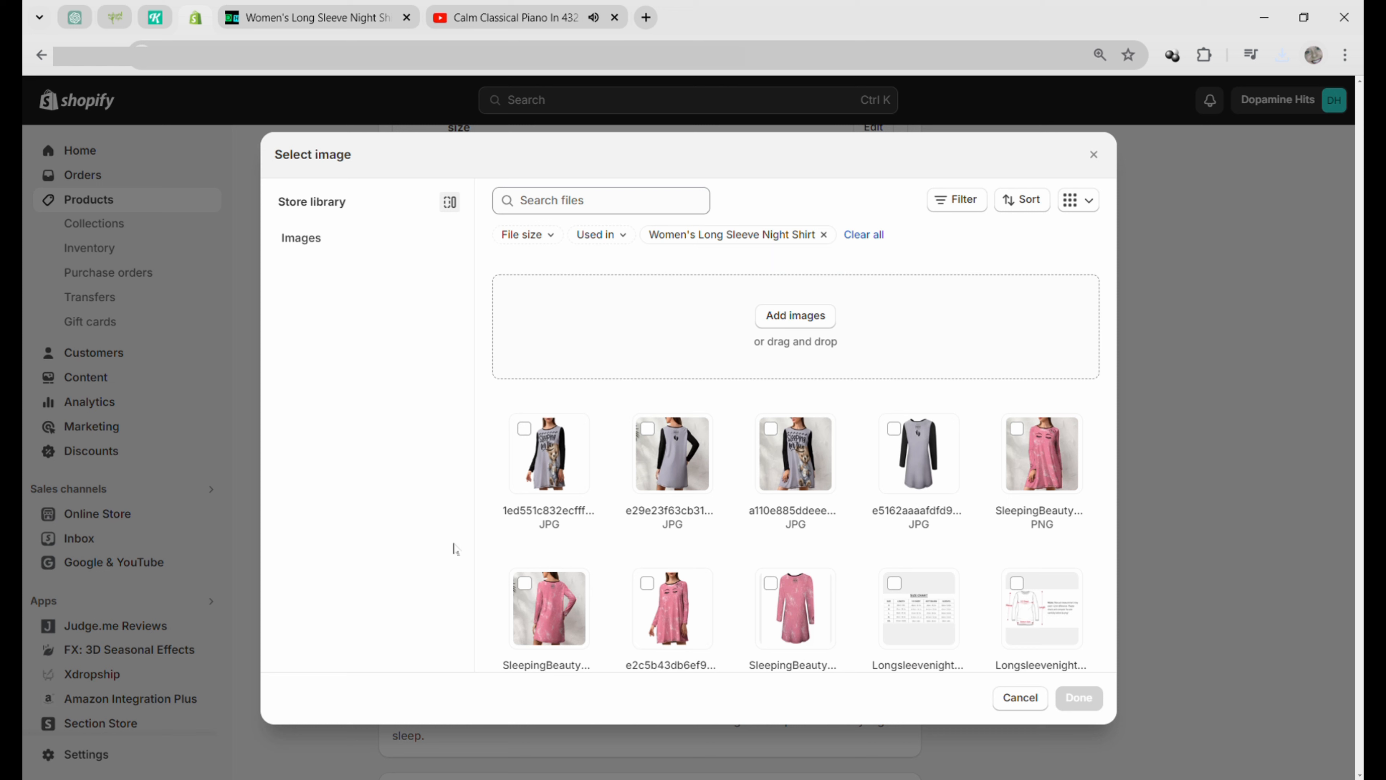
left_click(541, 463)
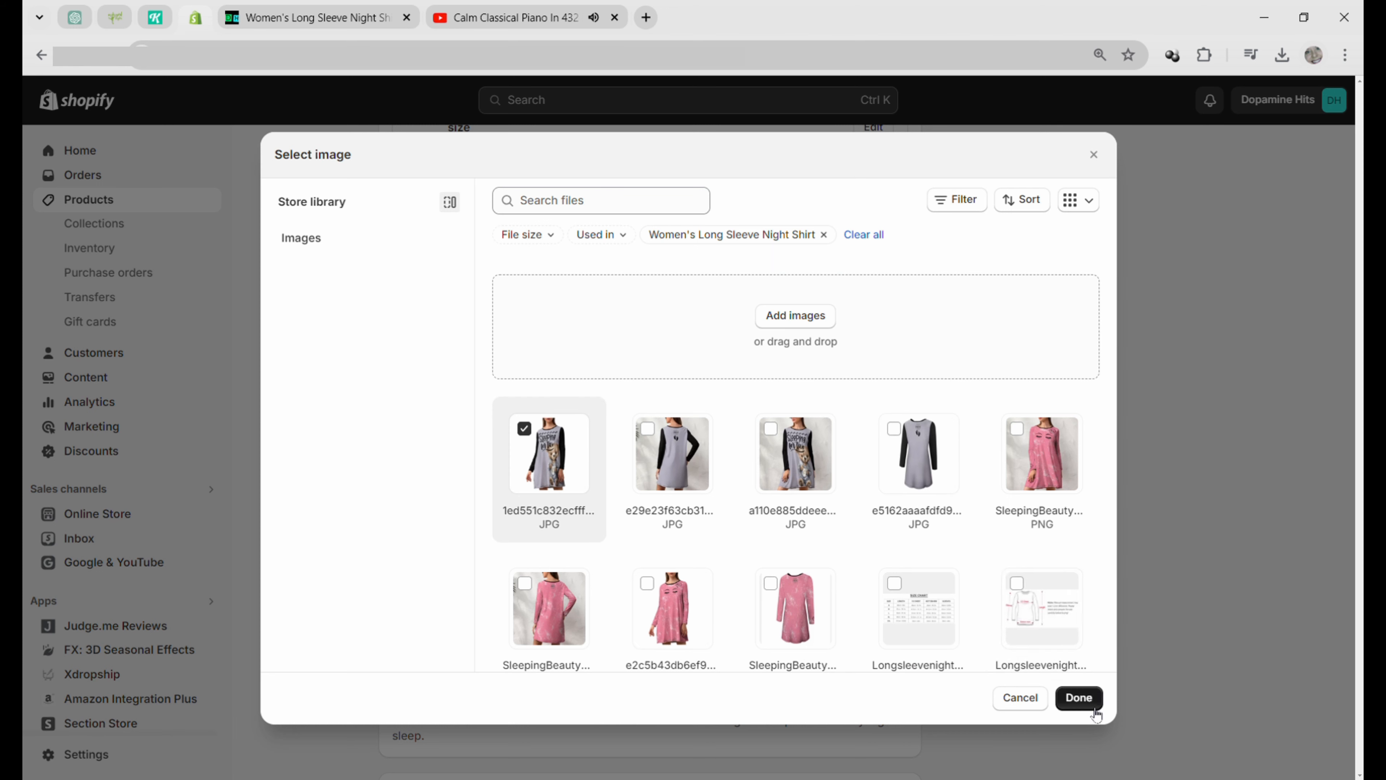
left_click(1086, 701)
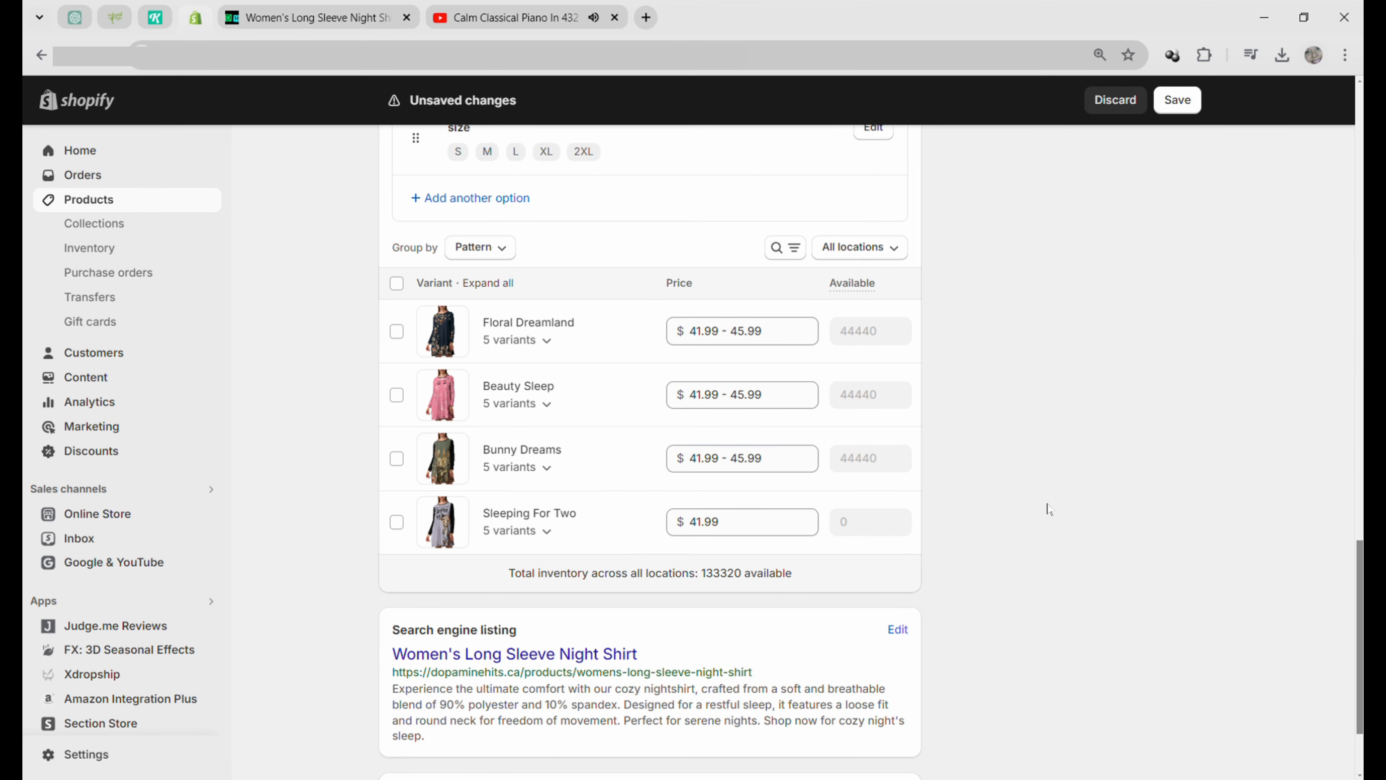
left_click(1171, 103)
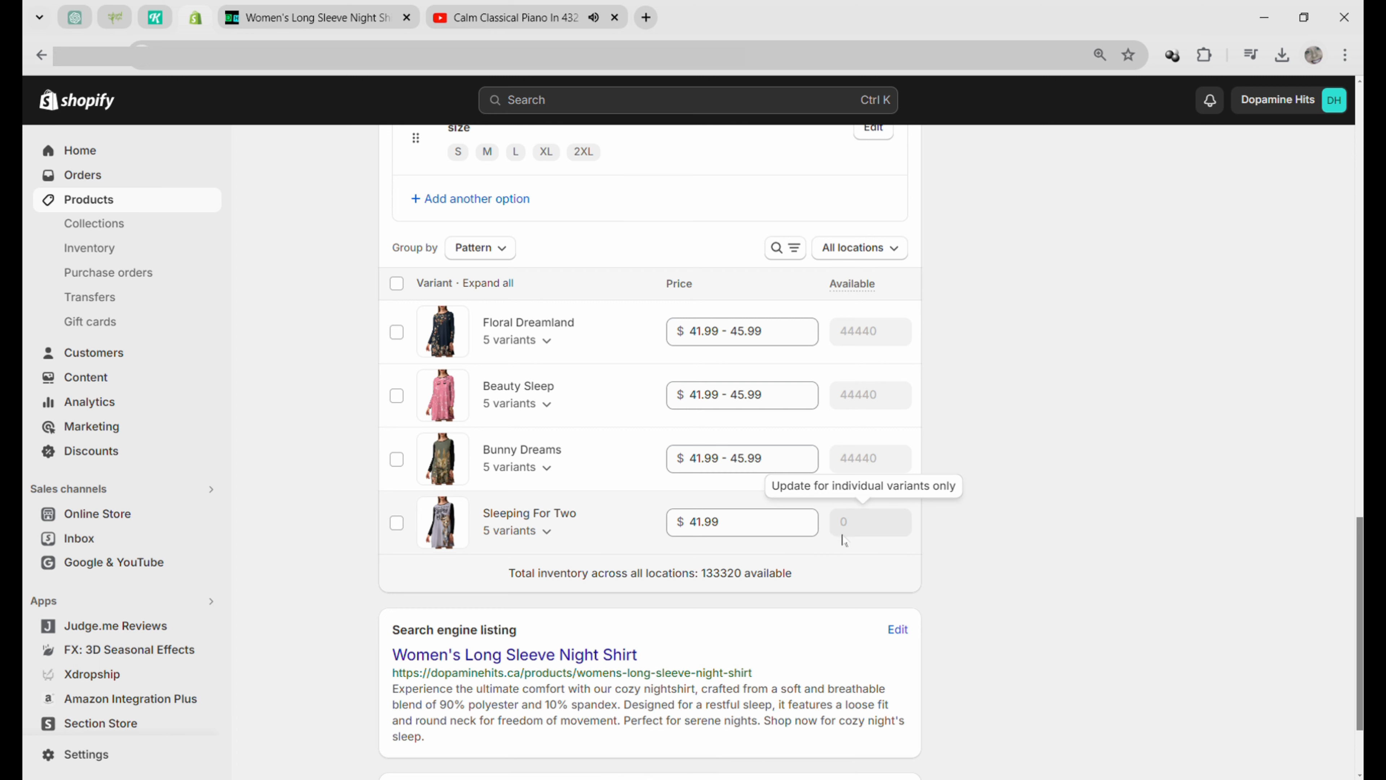
- Switch the variants' inventory location to Tcustom and open the five Sleeping For Two variants for bulk editing
left_click(867, 252)
scroll(786, 545, "down", 3)
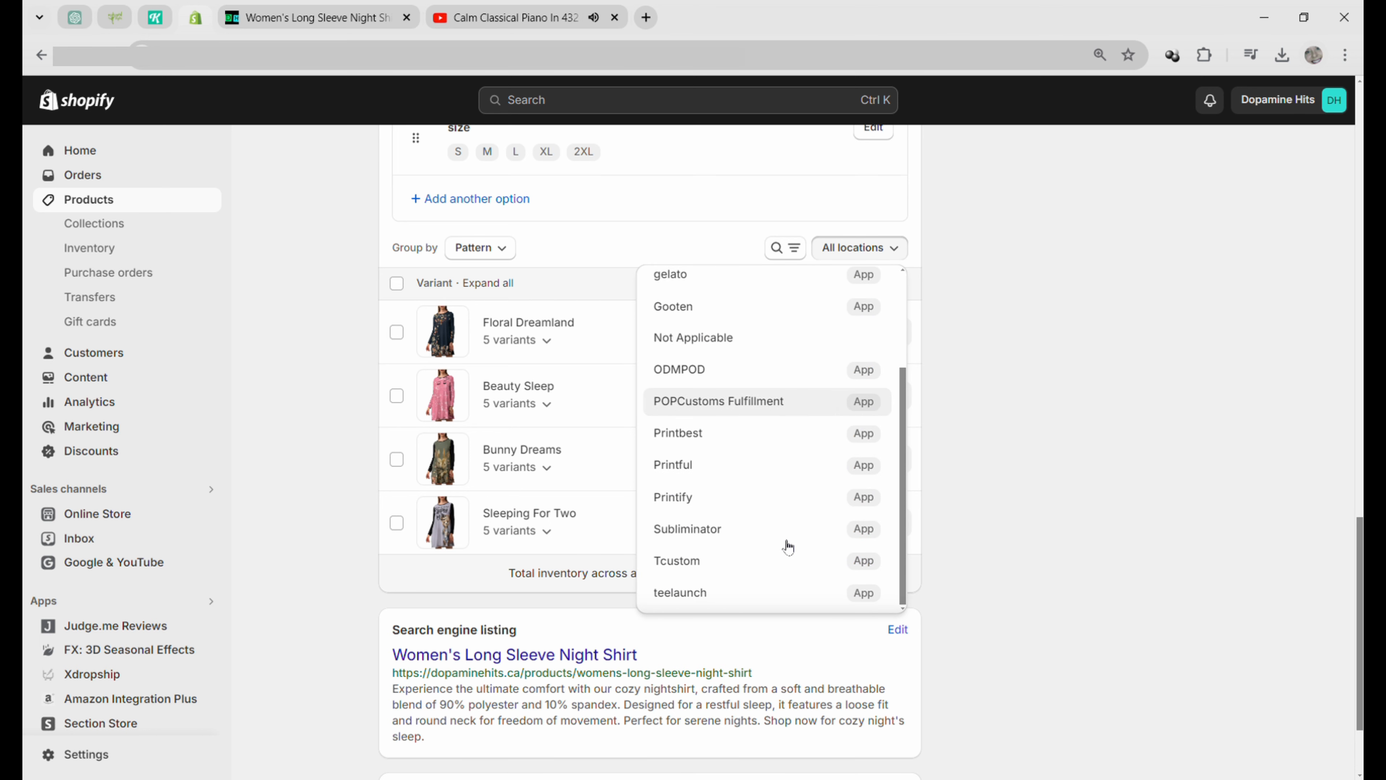
left_click(862, 562)
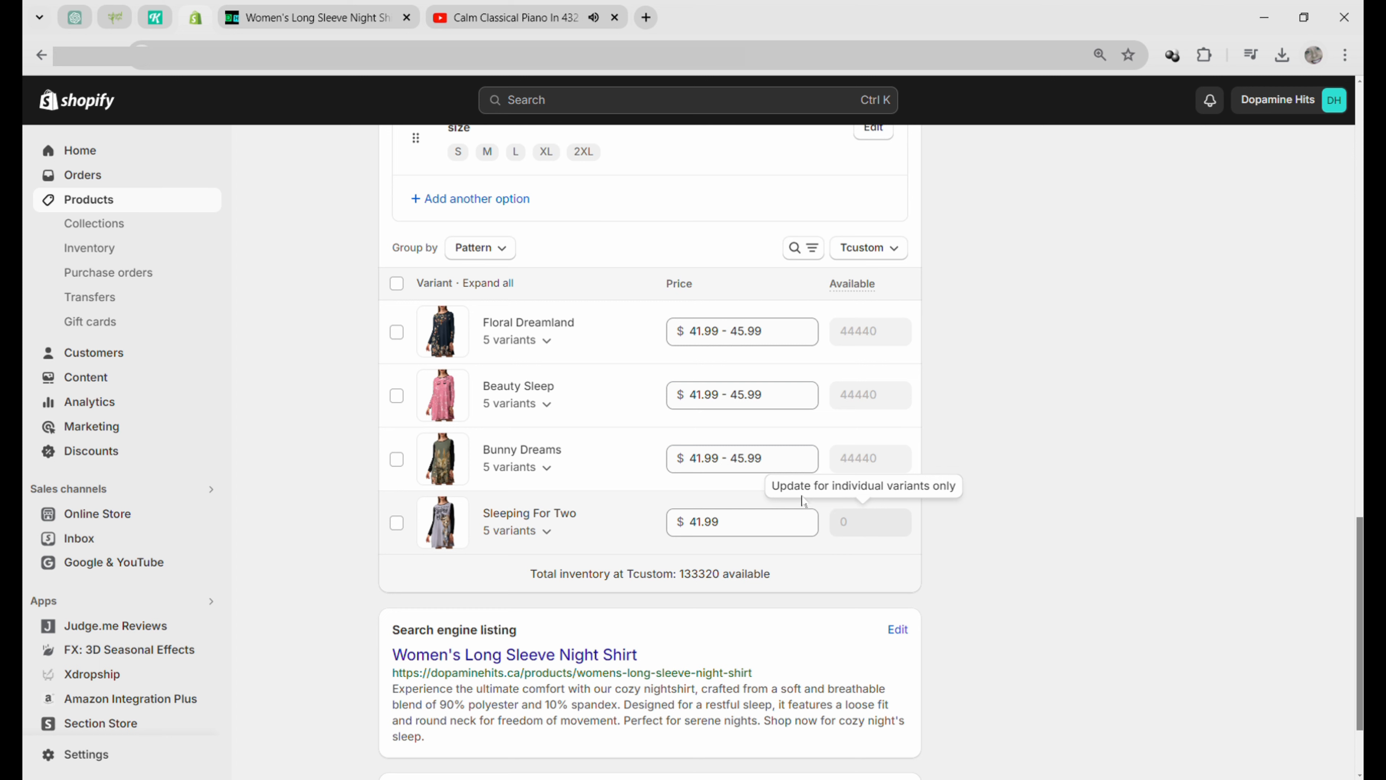
left_click(397, 523)
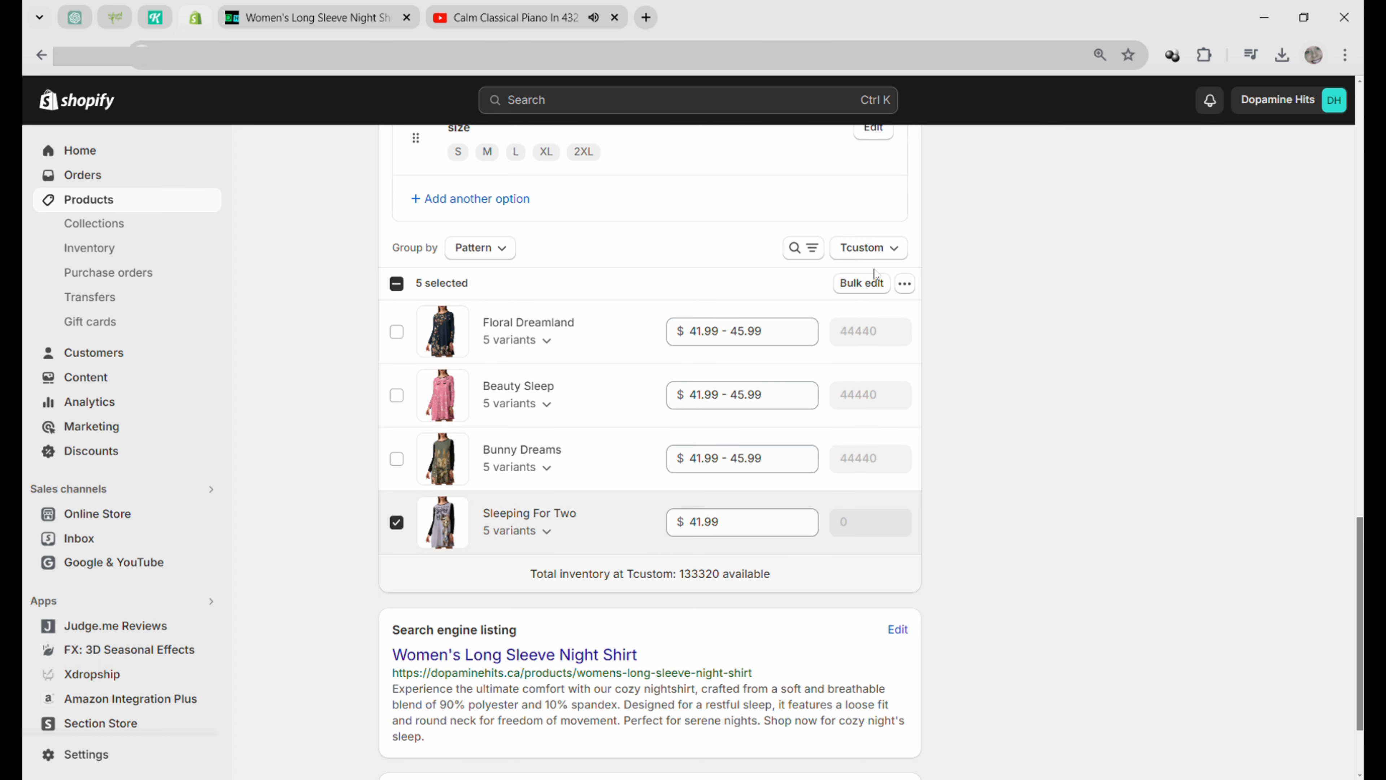
left_click(862, 283)
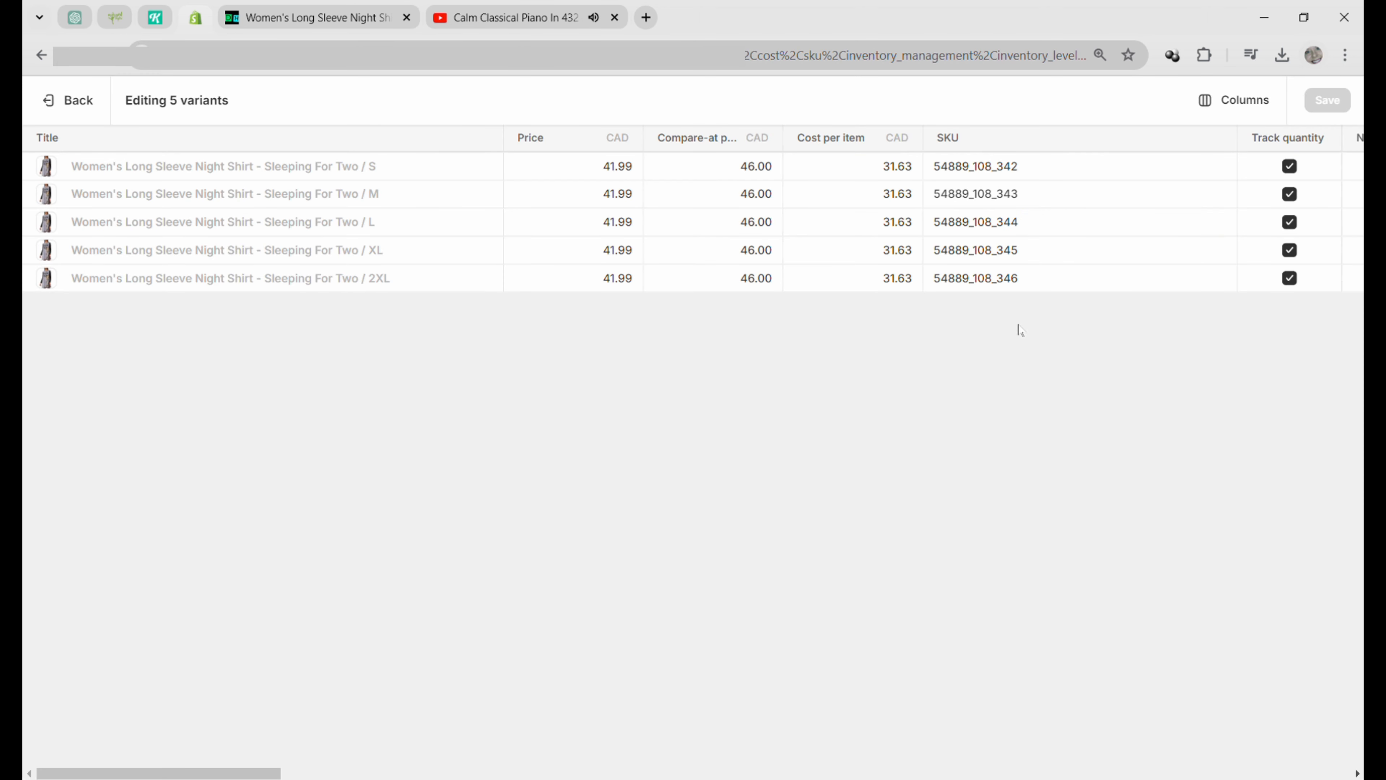
- Add the Stocked at column to the bulk editing grid of the Sleeping For Two variants
left_click(1246, 119)
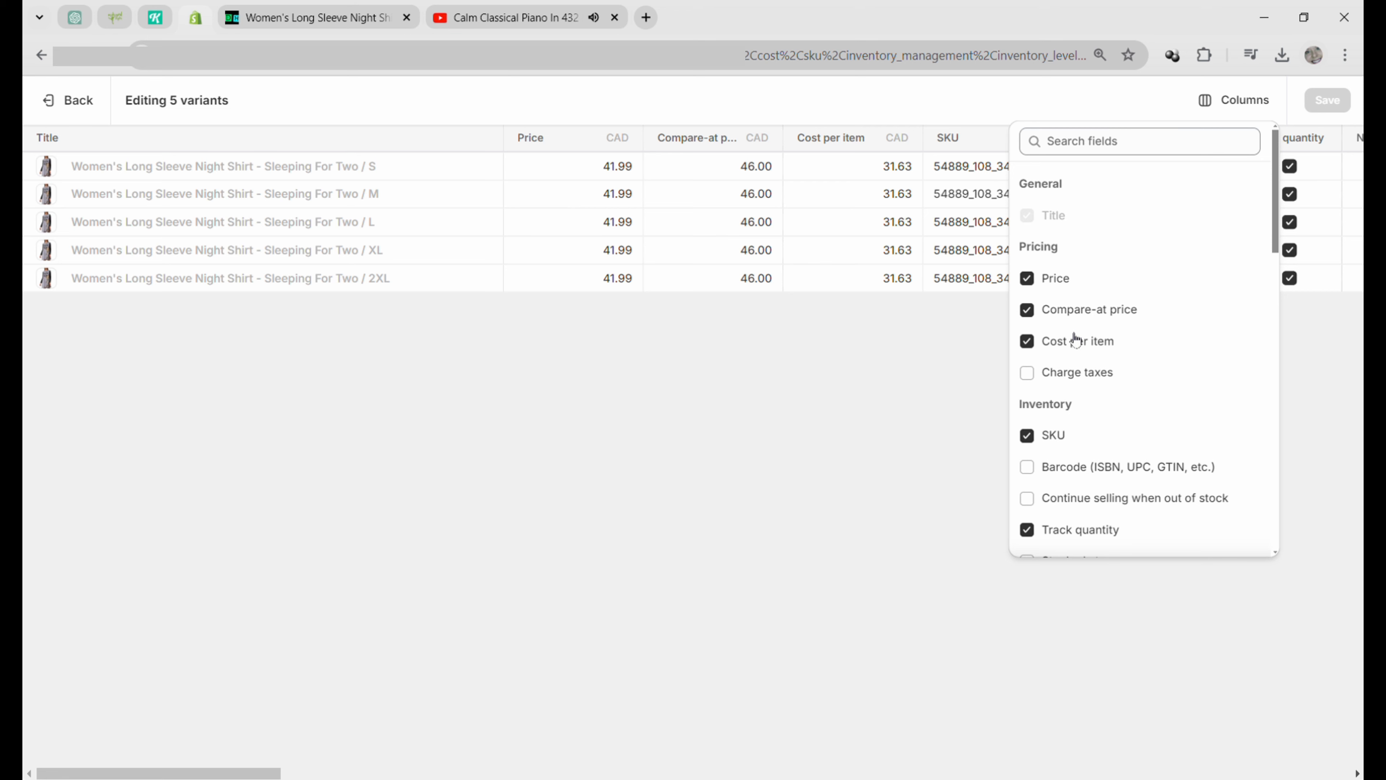
scroll(1076, 359, "down", 2)
scroll(1076, 359, "down", 2)
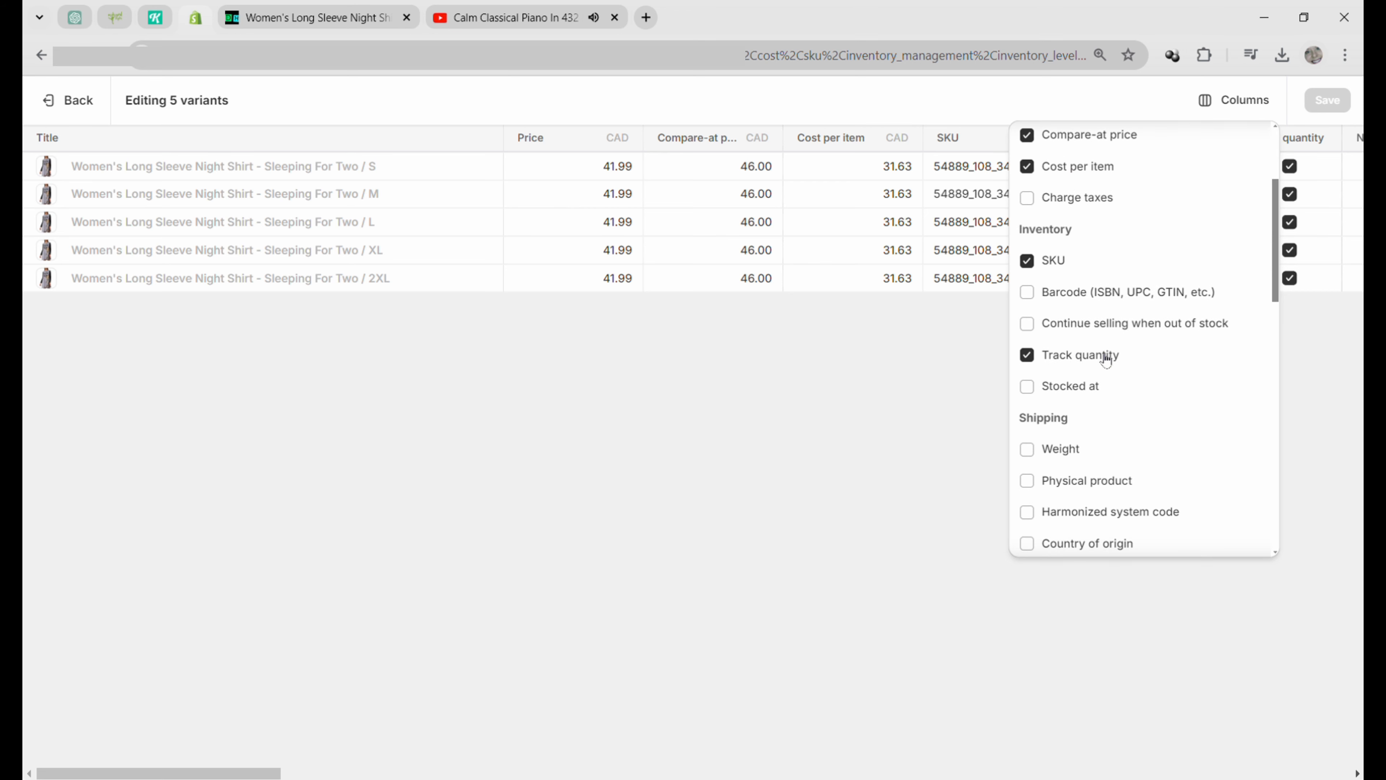
left_click(1033, 391)
left_click(1240, 118)
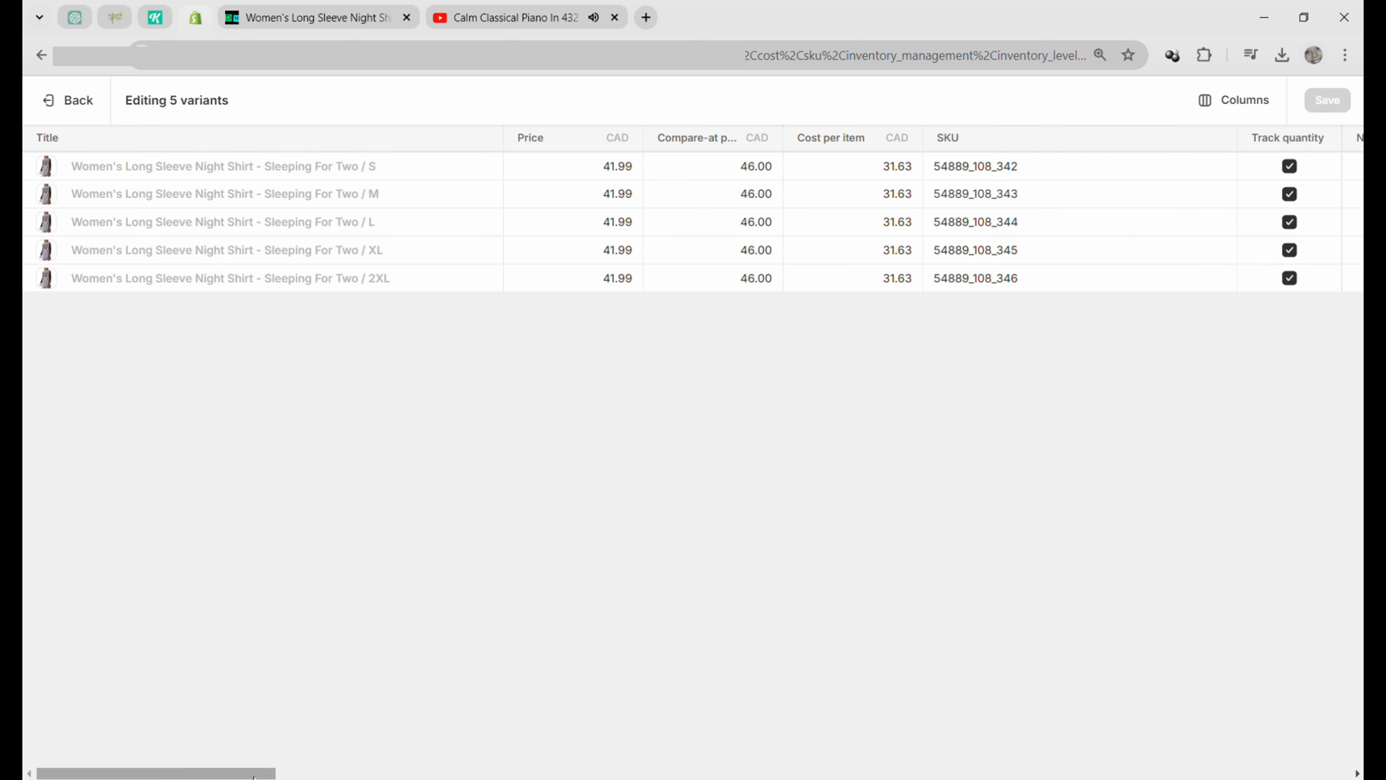
- Set the available Tcustom stock to 8888 for all five Sleeping For Two sizes and save the variants
left_click_drag(254, 774, 1279, 775)
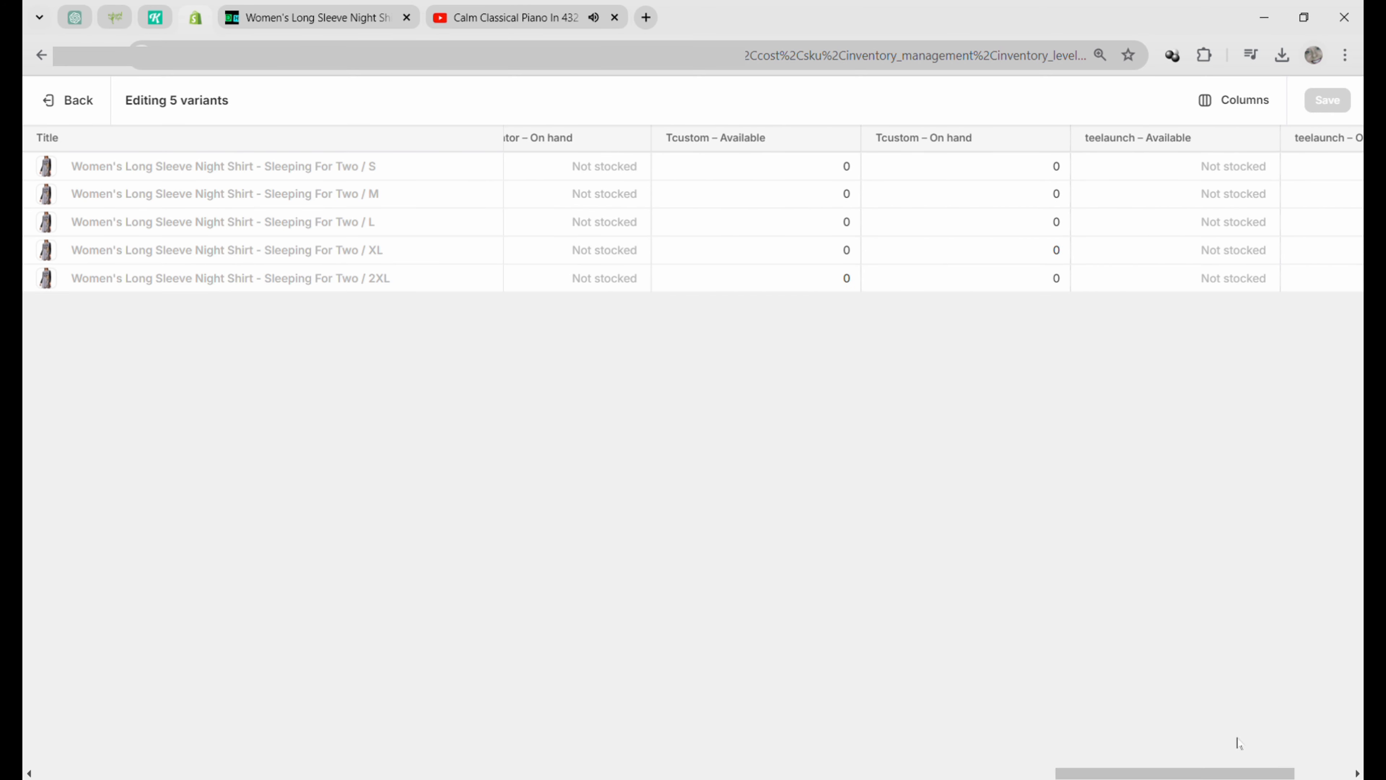
left_click(849, 172)
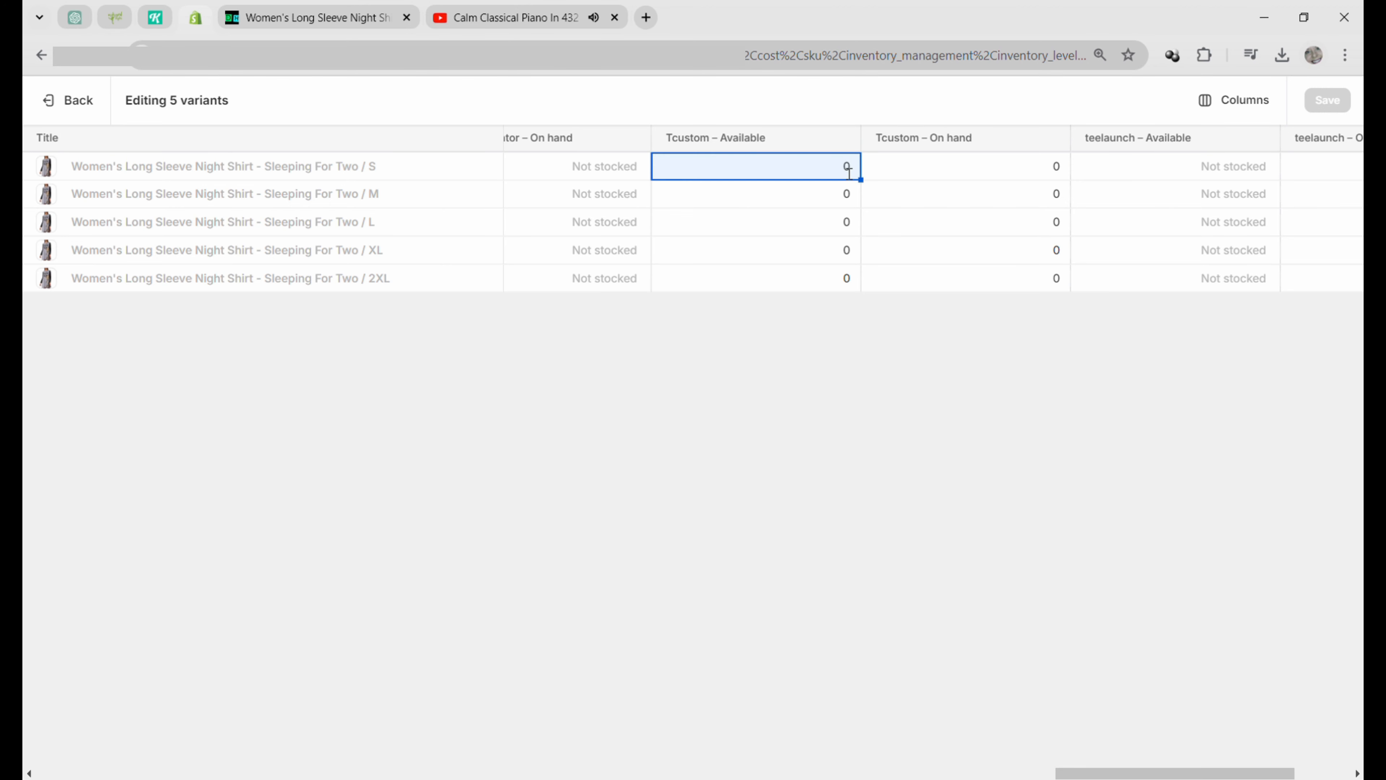
left_click(849, 172)
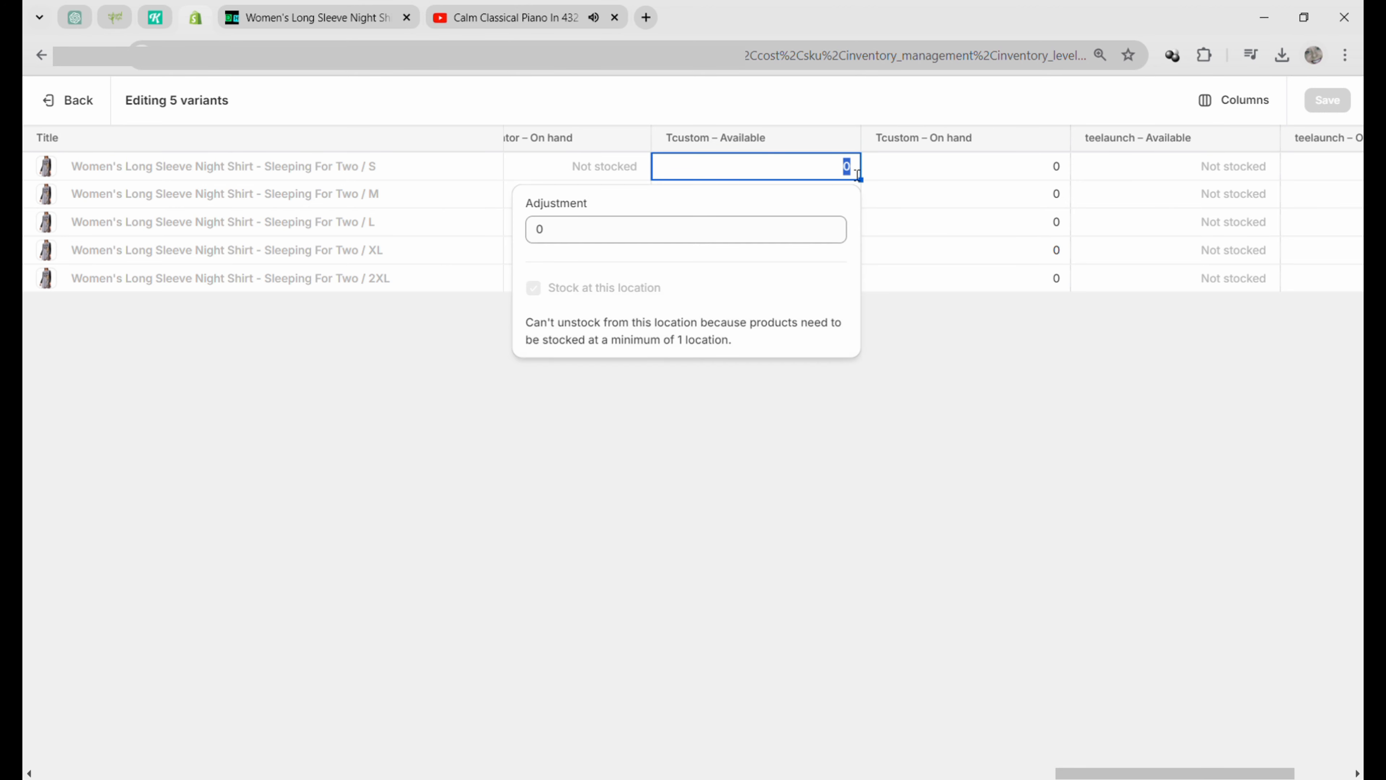
type("8888")
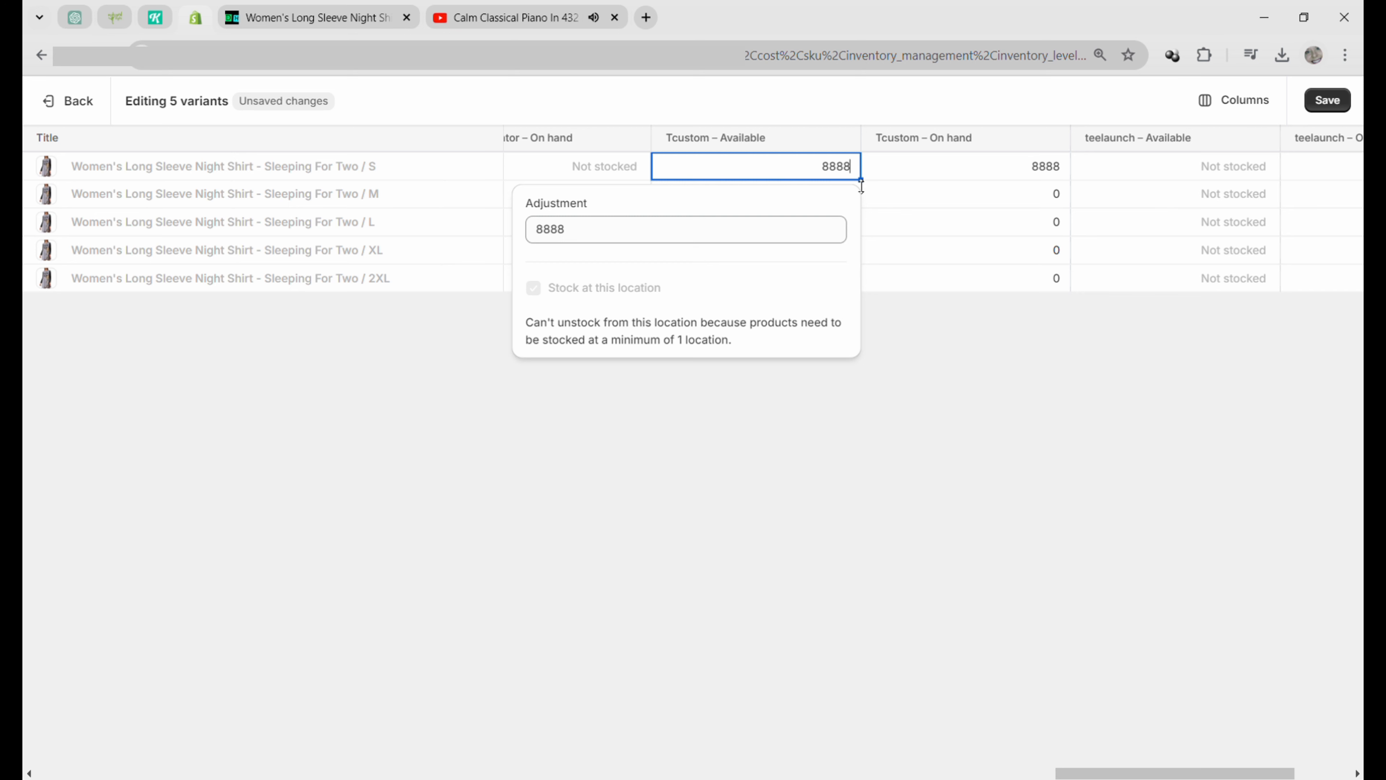
left_click(858, 299)
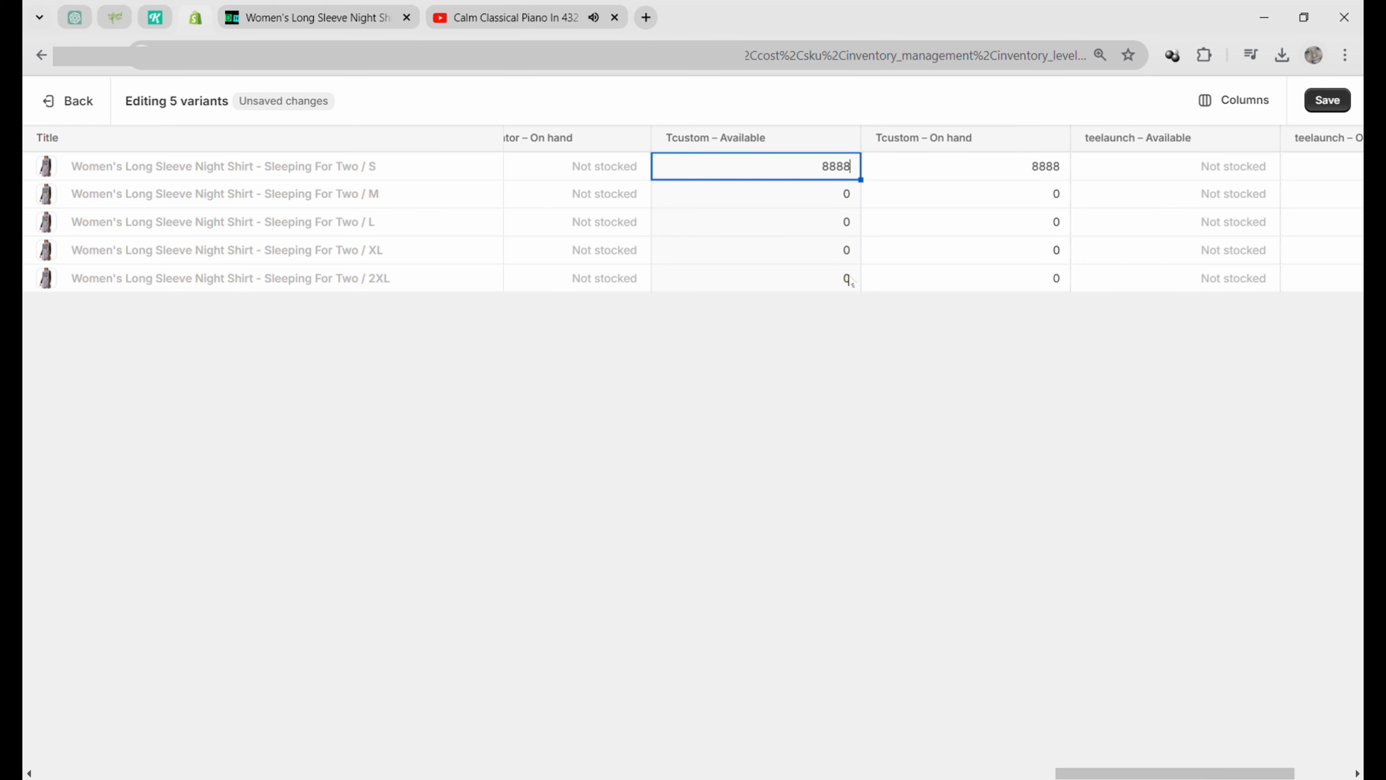
left_click_drag(851, 280, 857, 284)
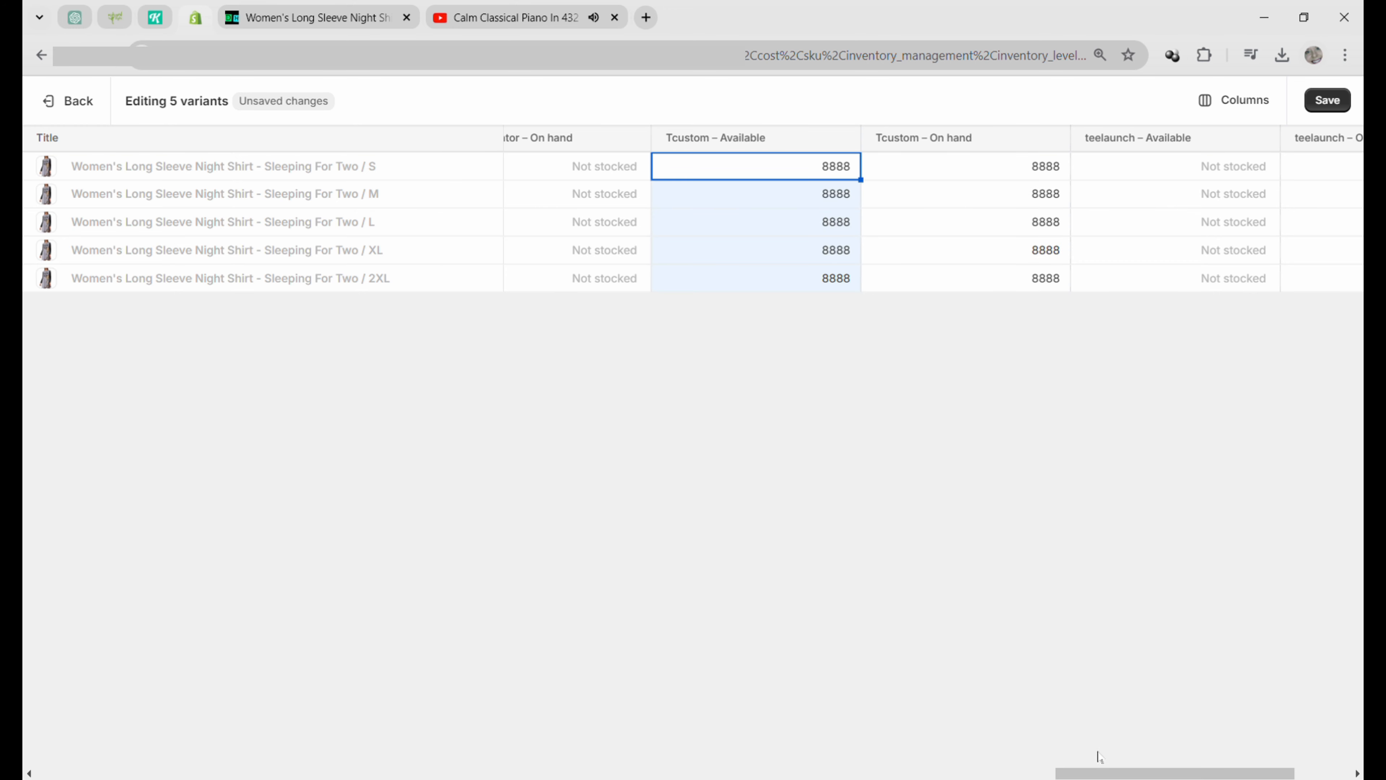
left_click_drag(1100, 772, 80, 773)
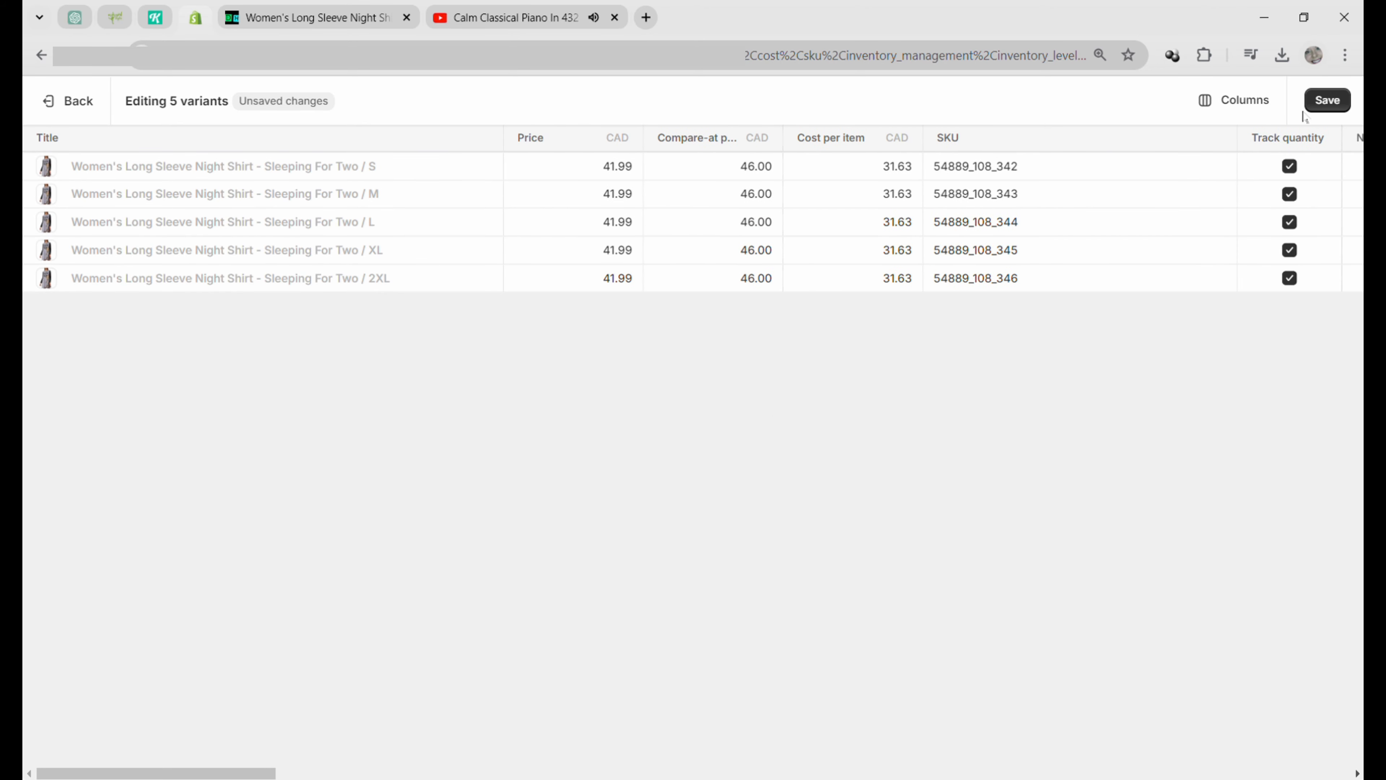
left_click(1321, 114)
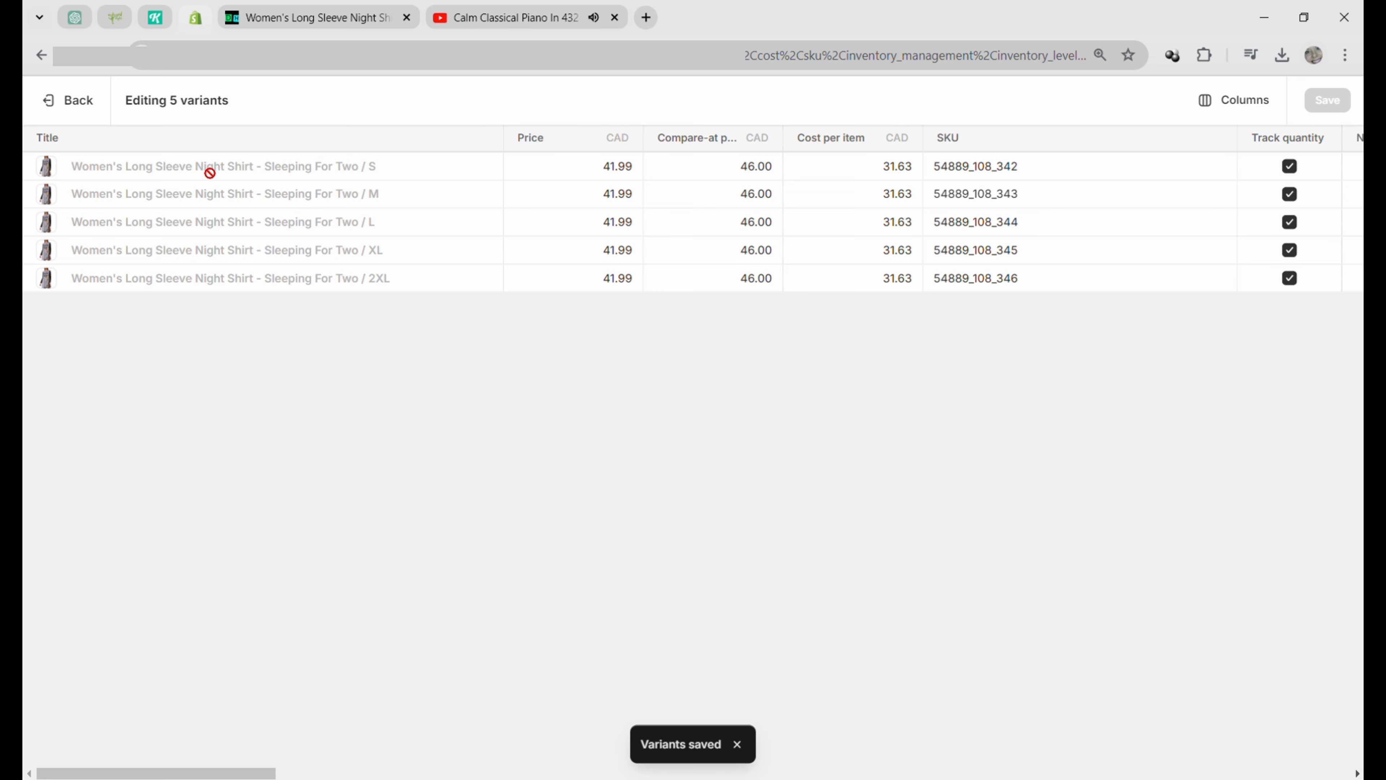
- Return to the product list and open Women's Long Sleeve Night Shirt for bulk editing
left_click(59, 103)
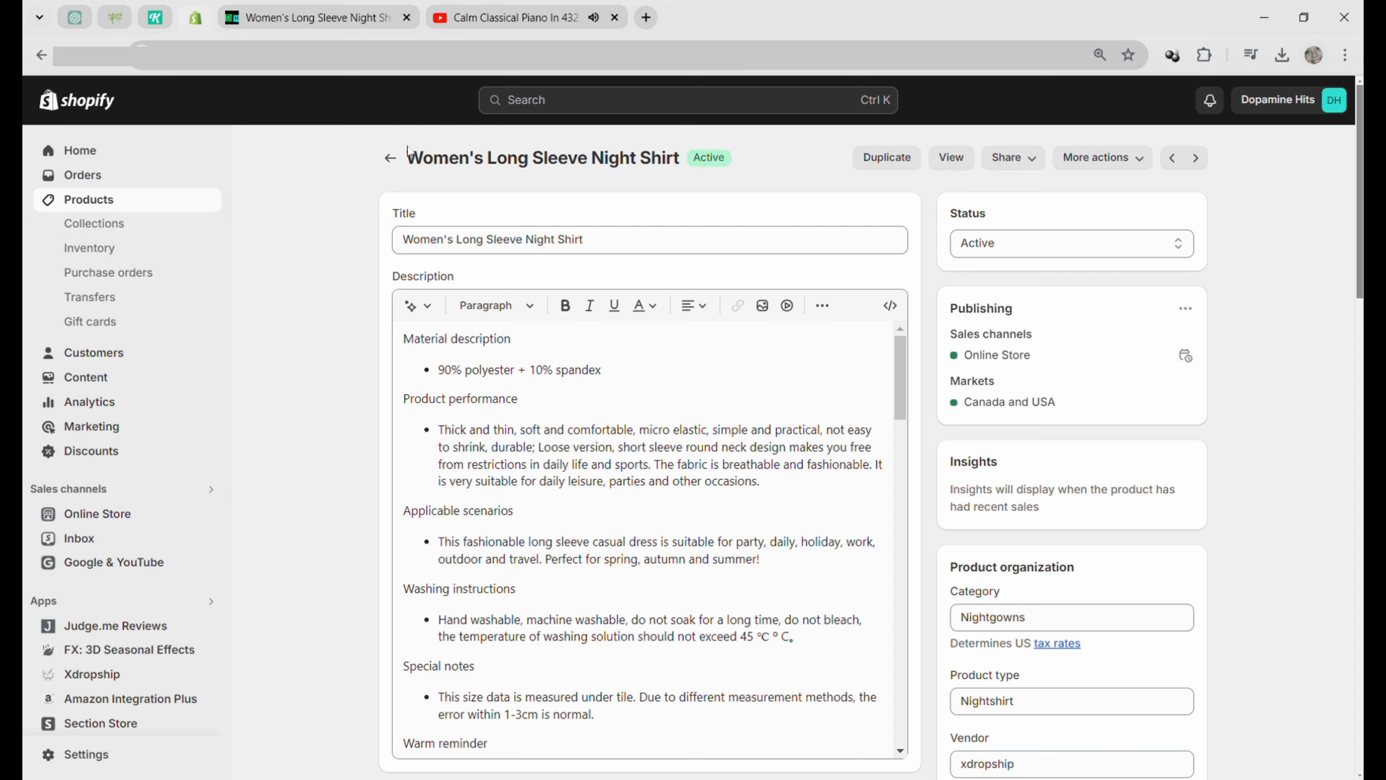
left_click(390, 158)
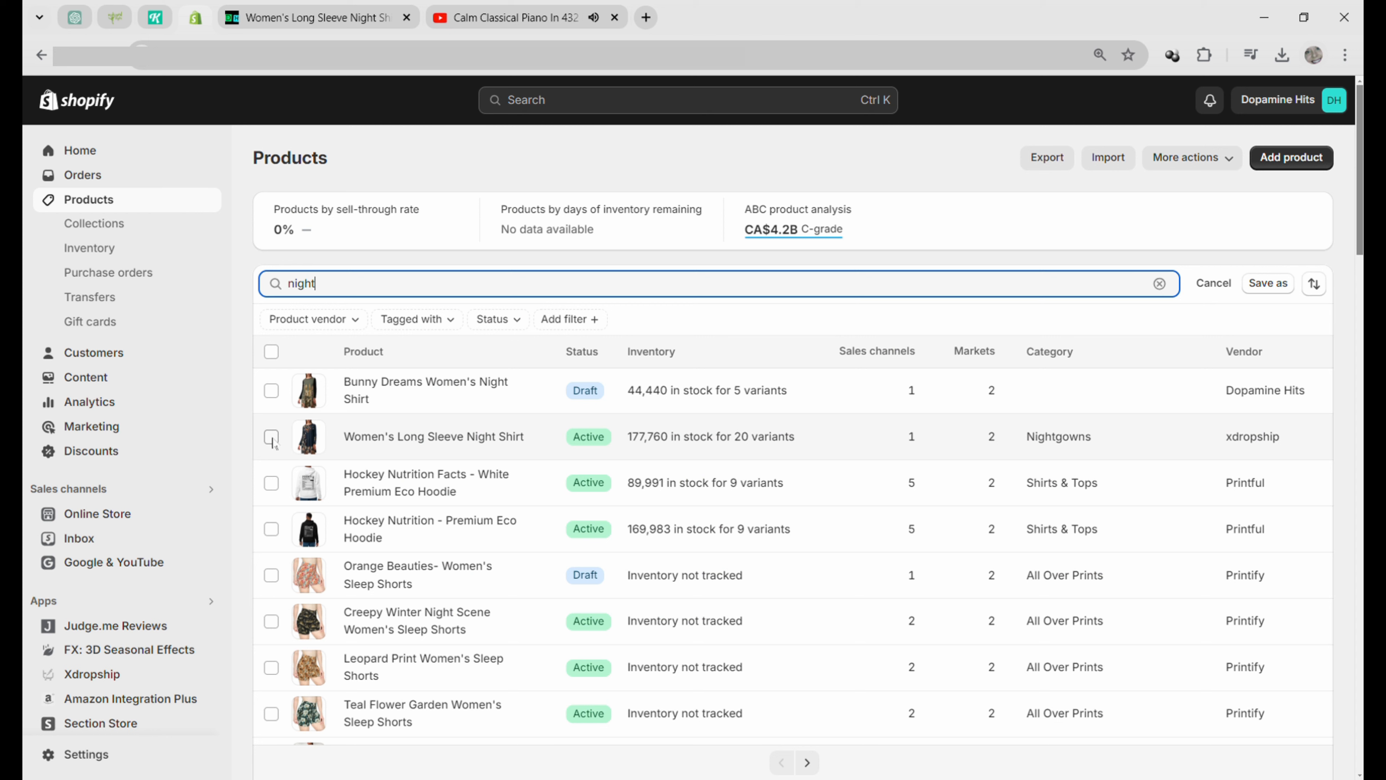
left_click(271, 437)
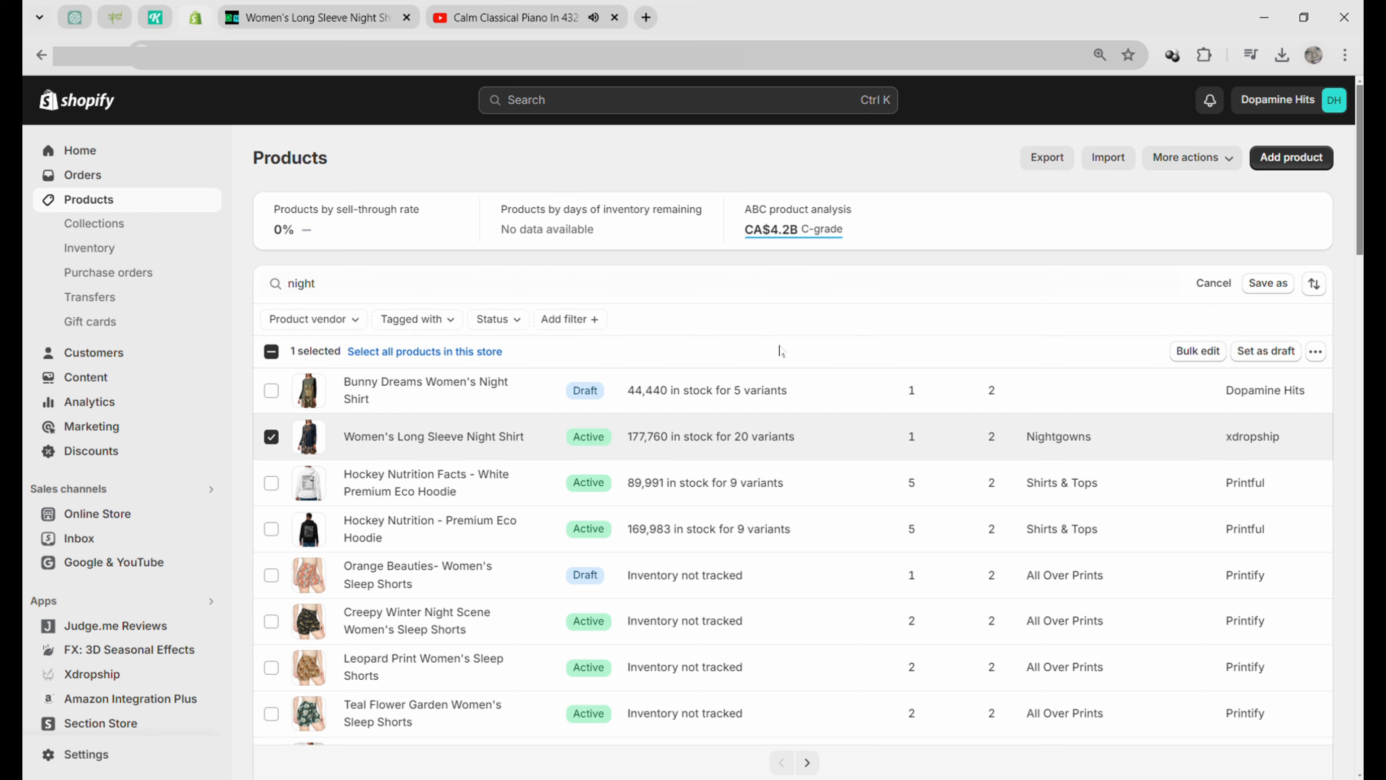
left_click(1198, 351)
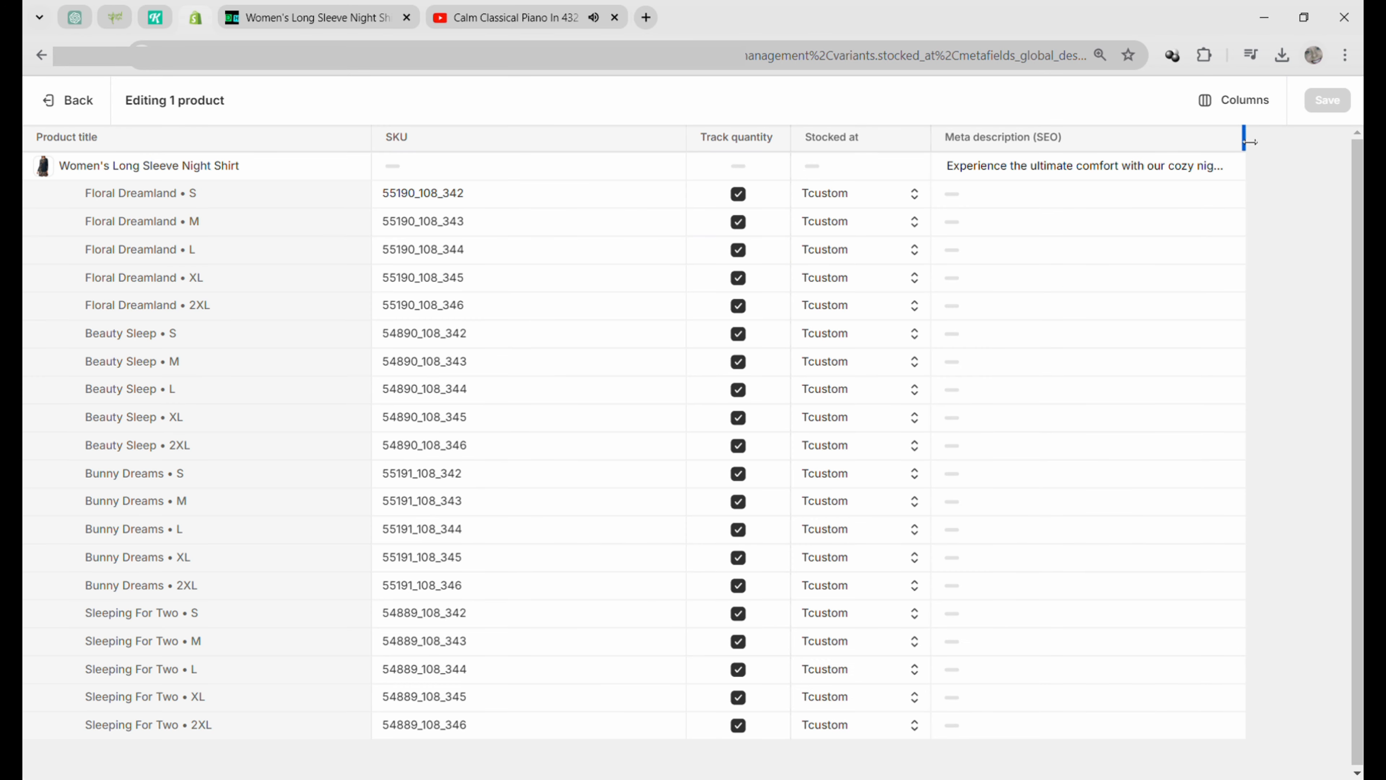
- Add the Base price, Compare-at price and Cost per item columns to the product's bulk editing grid
left_click(1249, 119)
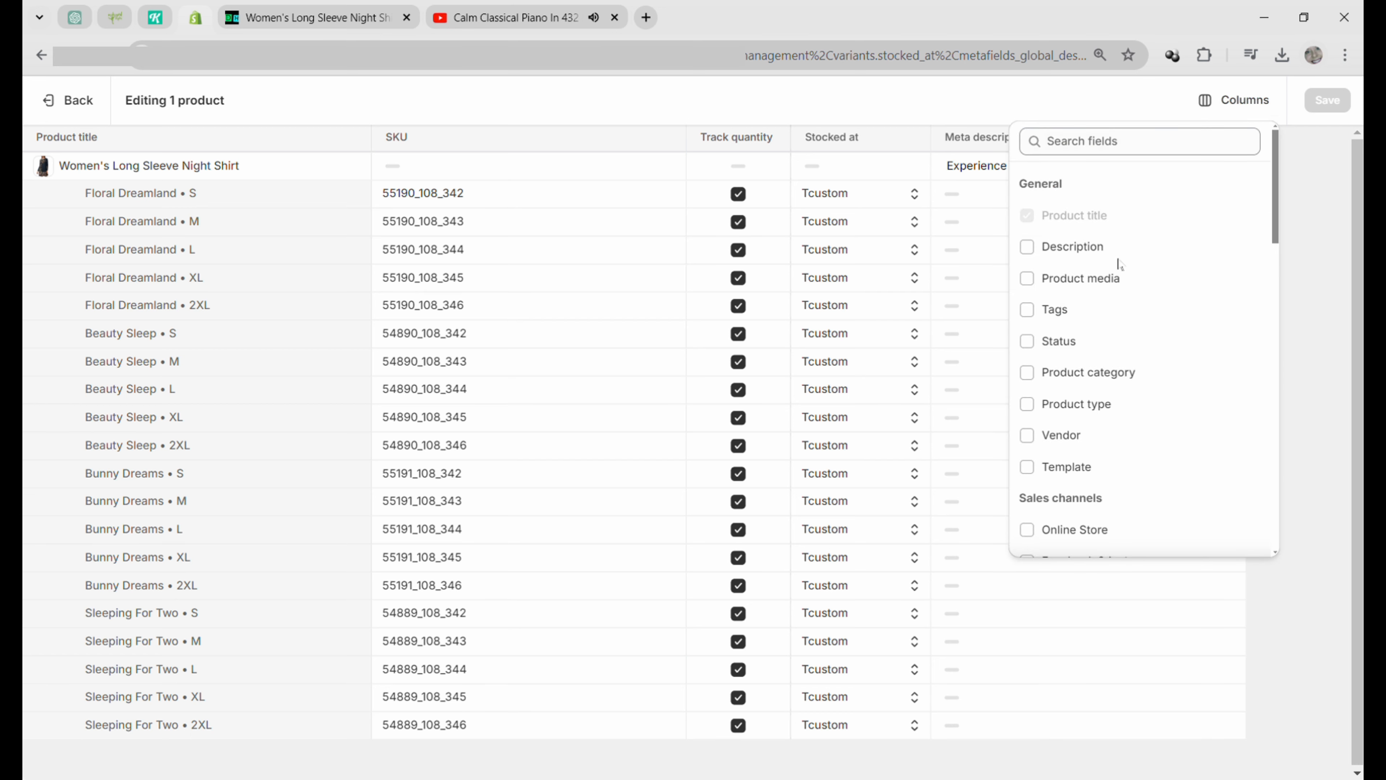
scroll(1114, 314, "down", 8)
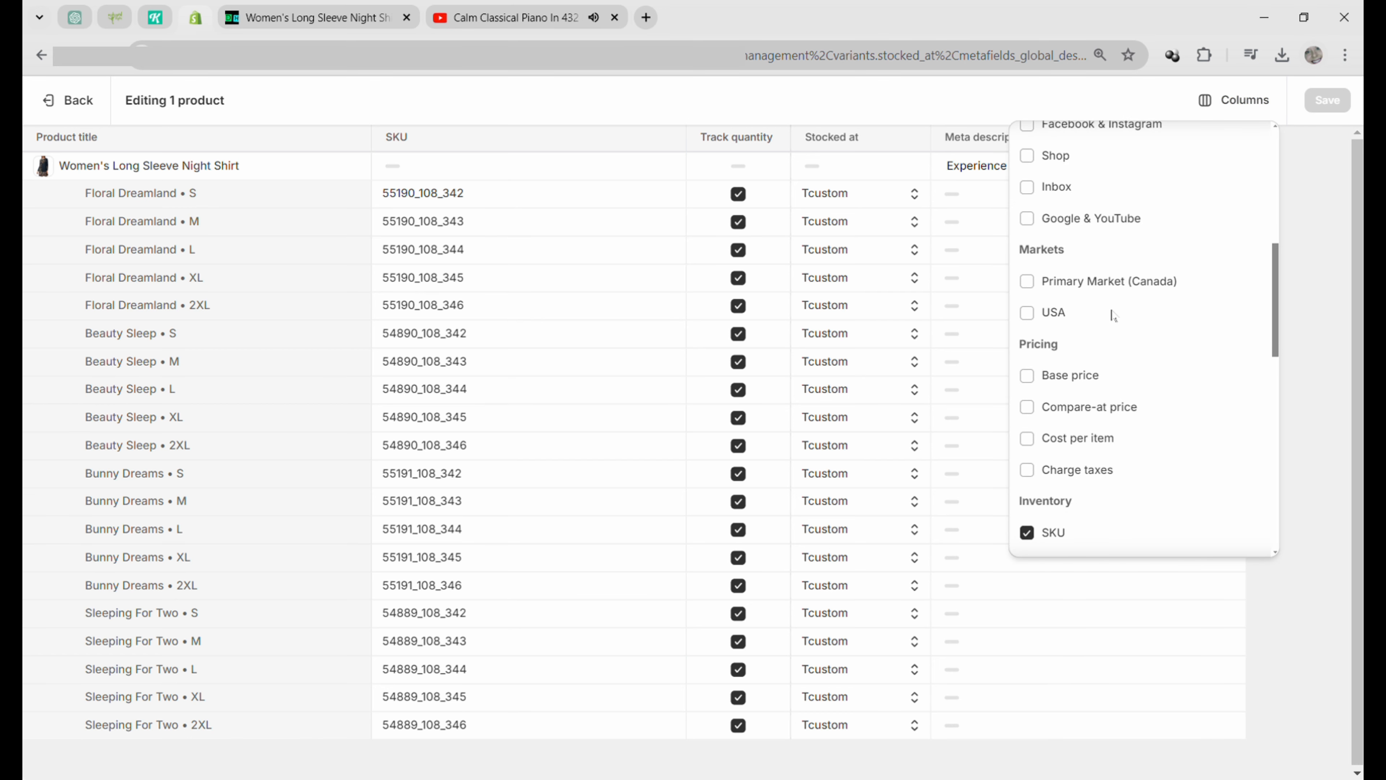
left_click(1027, 407)
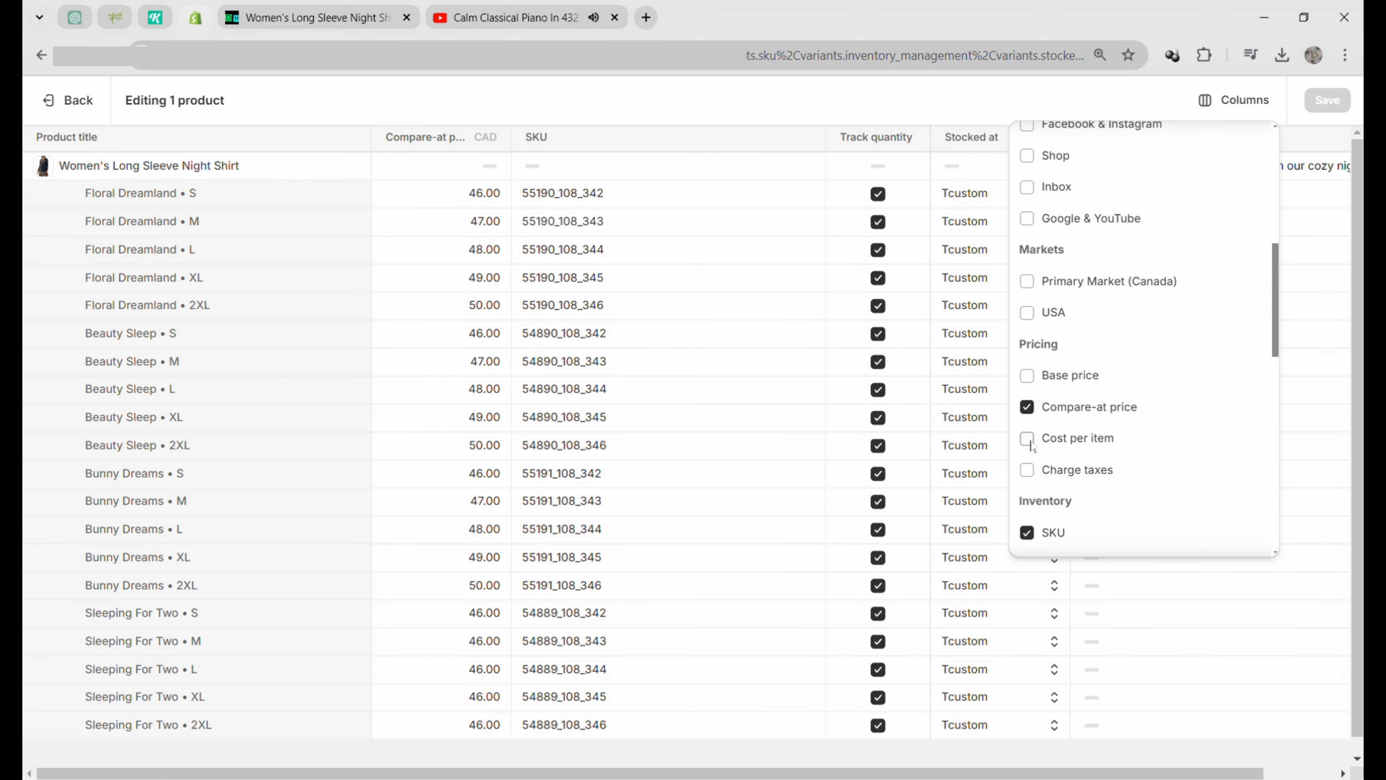
left_click(1028, 439)
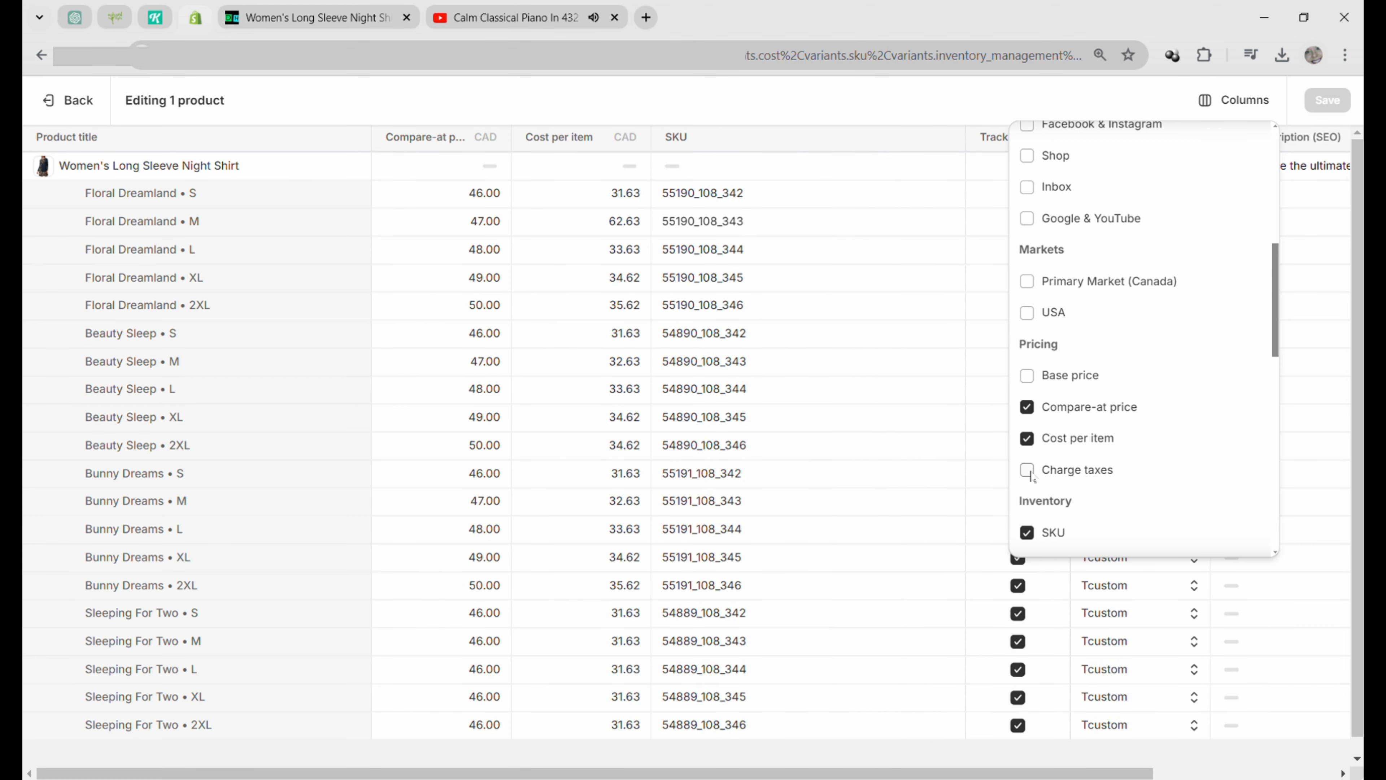
left_click(1027, 376)
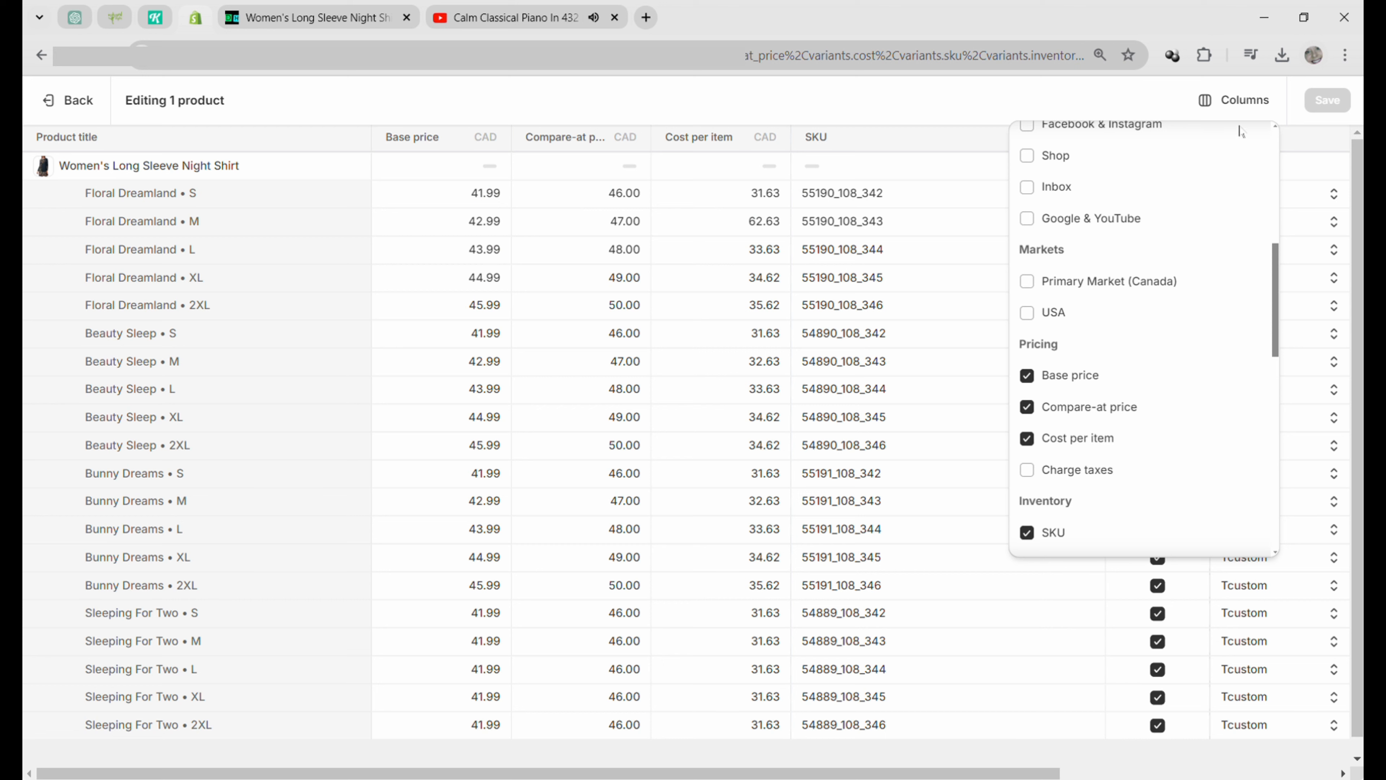
left_click(1249, 103)
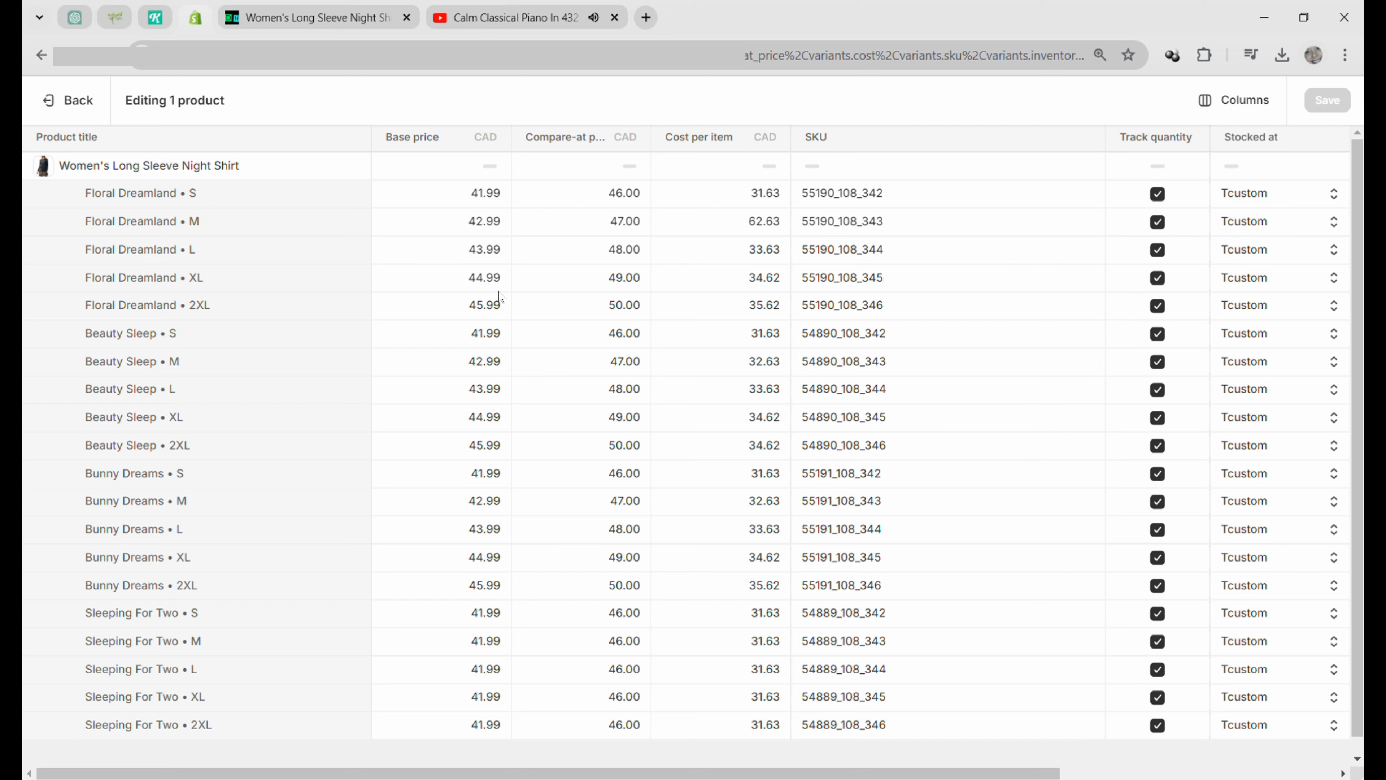
- Set the cost per item of the Floral Dreamland M variant to 32.63 CAD
left_click(774, 227)
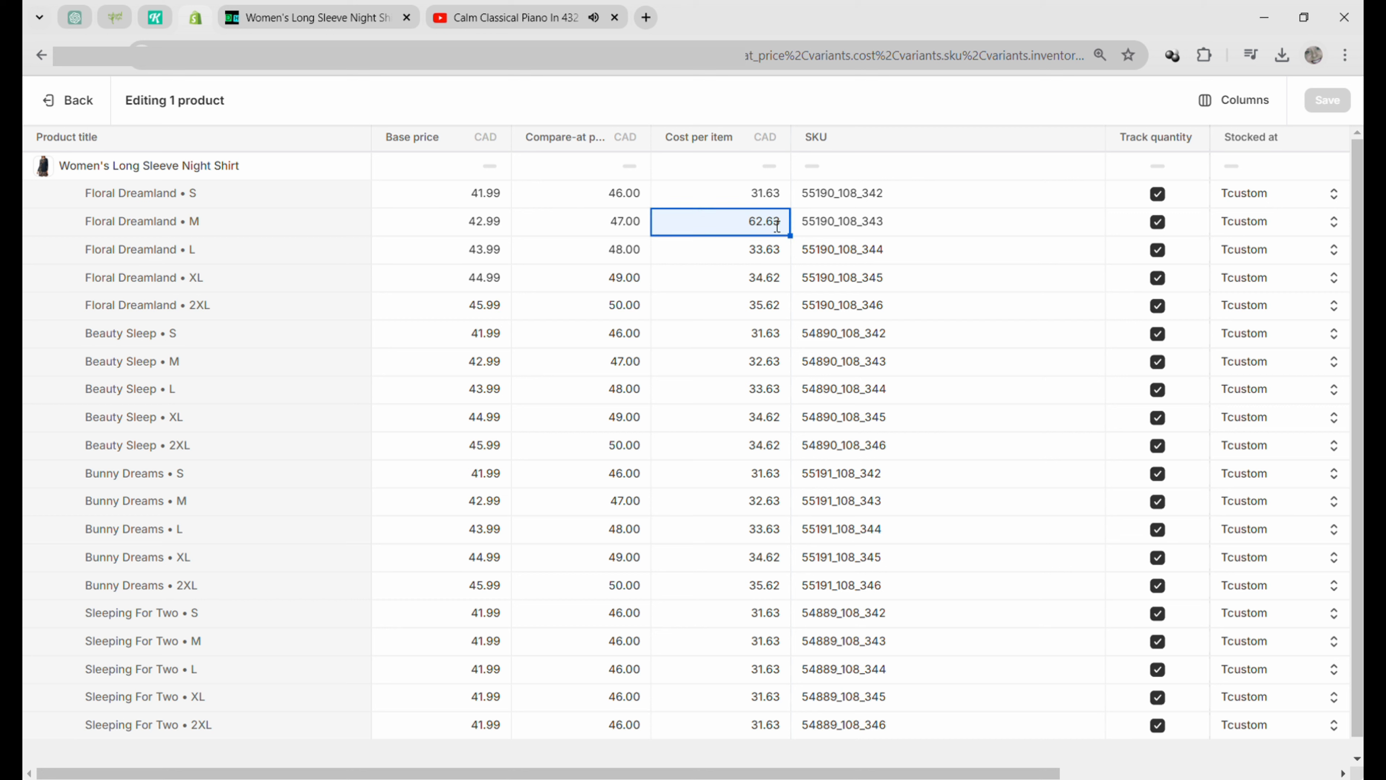
left_click(767, 233)
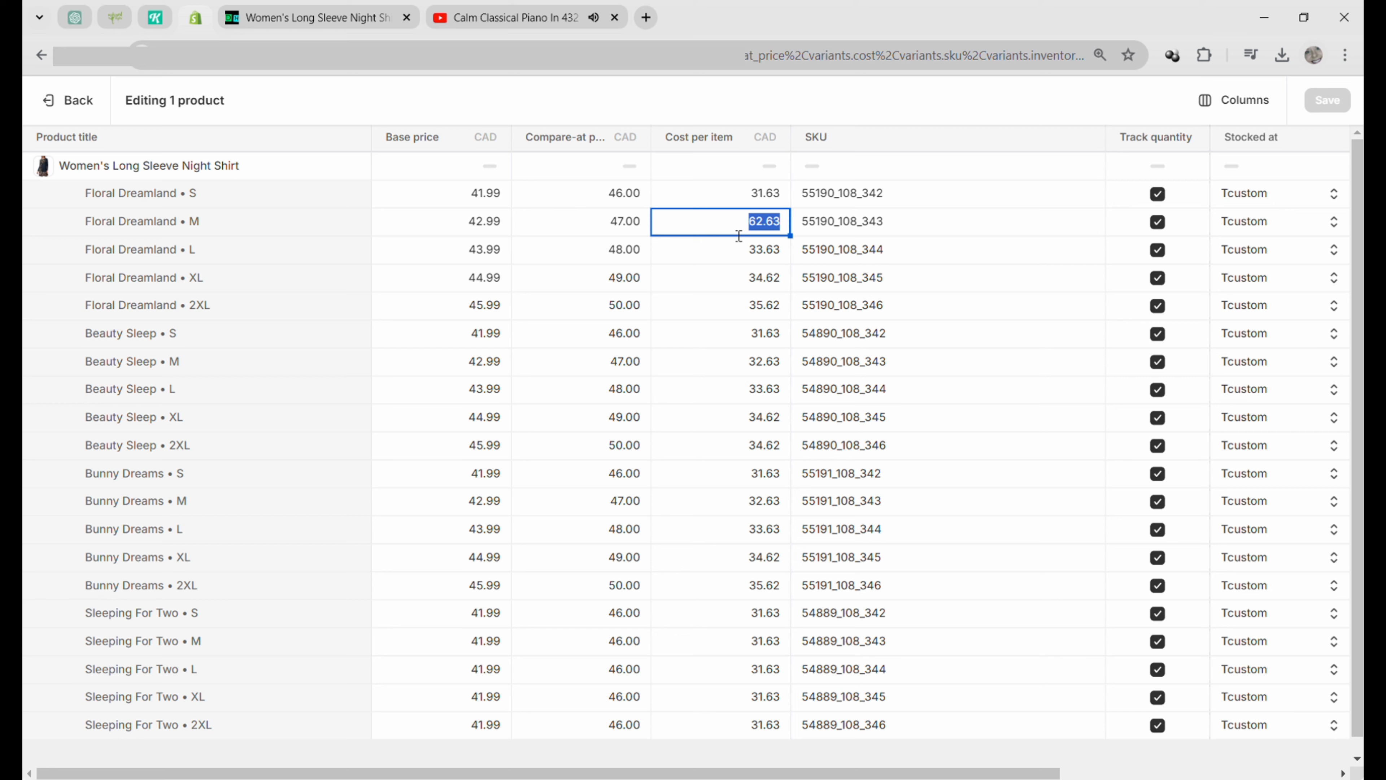
type("32")
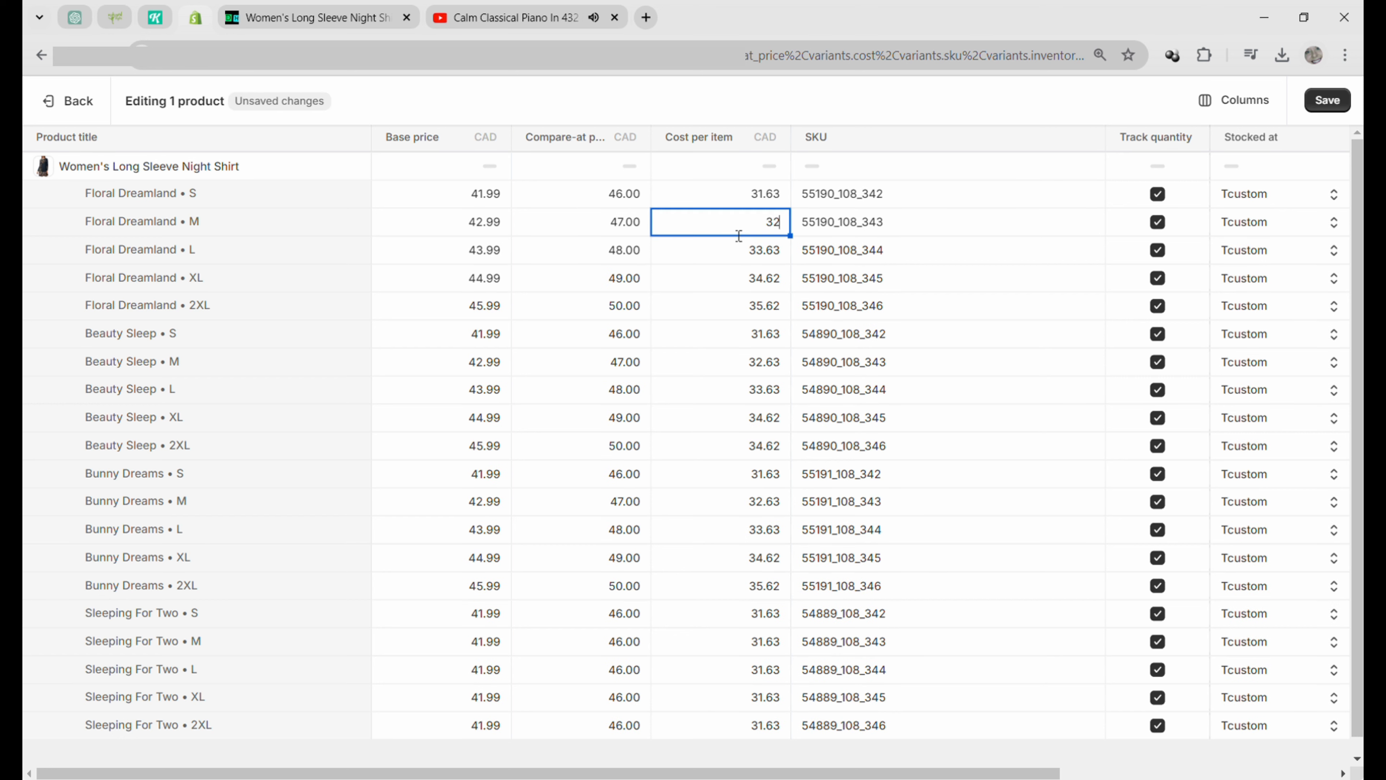
type(".63")
key("Return")
left_click_drag(738, 252, 167, 746)
scroll(718, 362, "down", 1)
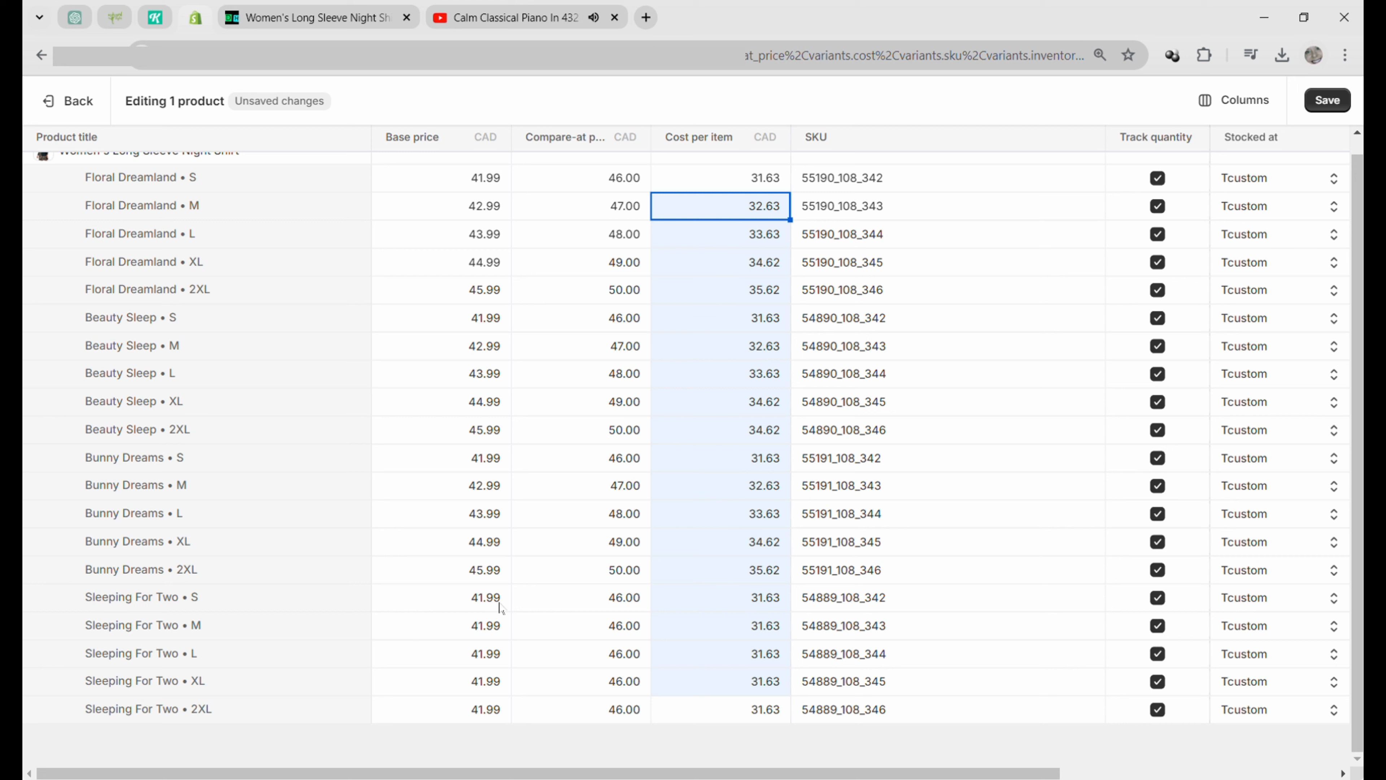
- Copy the five Bunny Dreams base prices, 41.99 to 45.99 CAD, onto the matching Sleeping For Two sizes S to 2XL
left_click(490, 458)
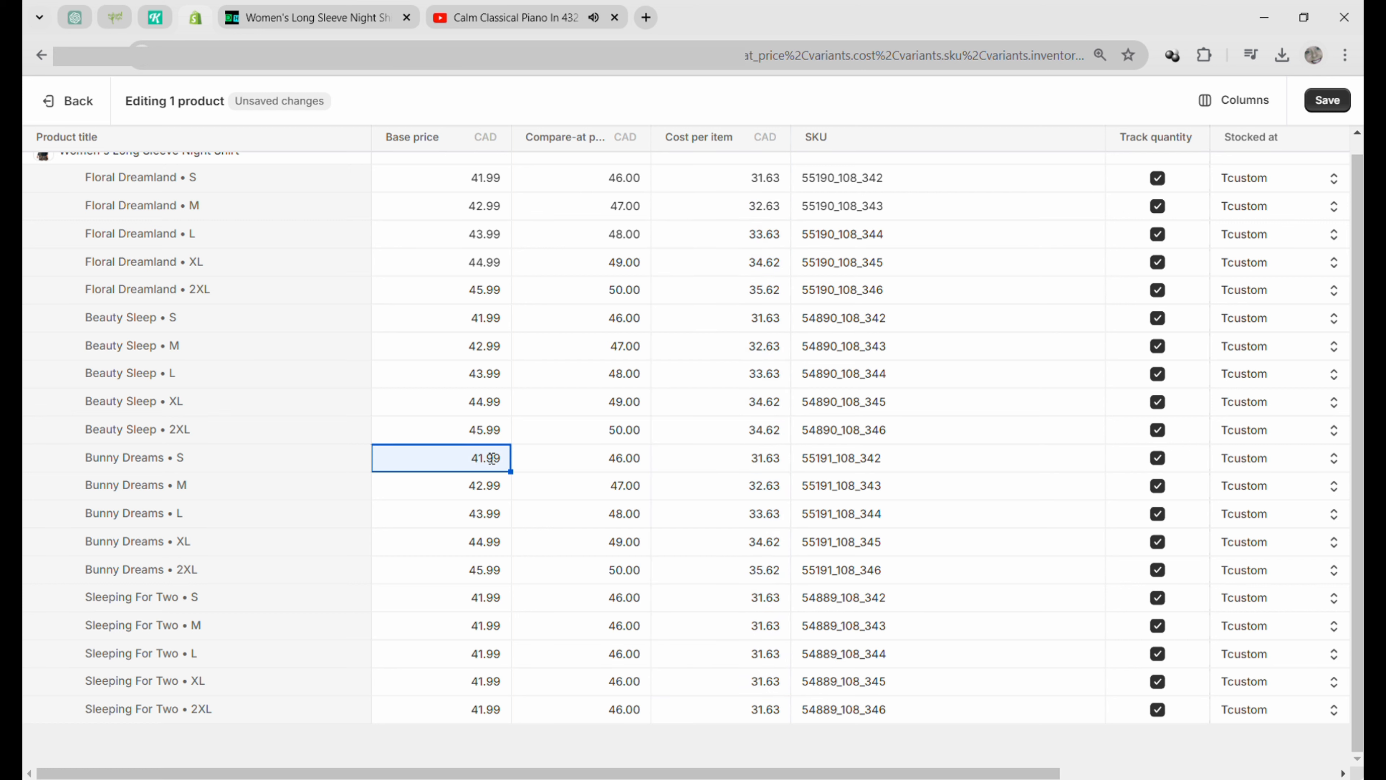
left_click(487, 572, "shift")
key("ctrl+c")
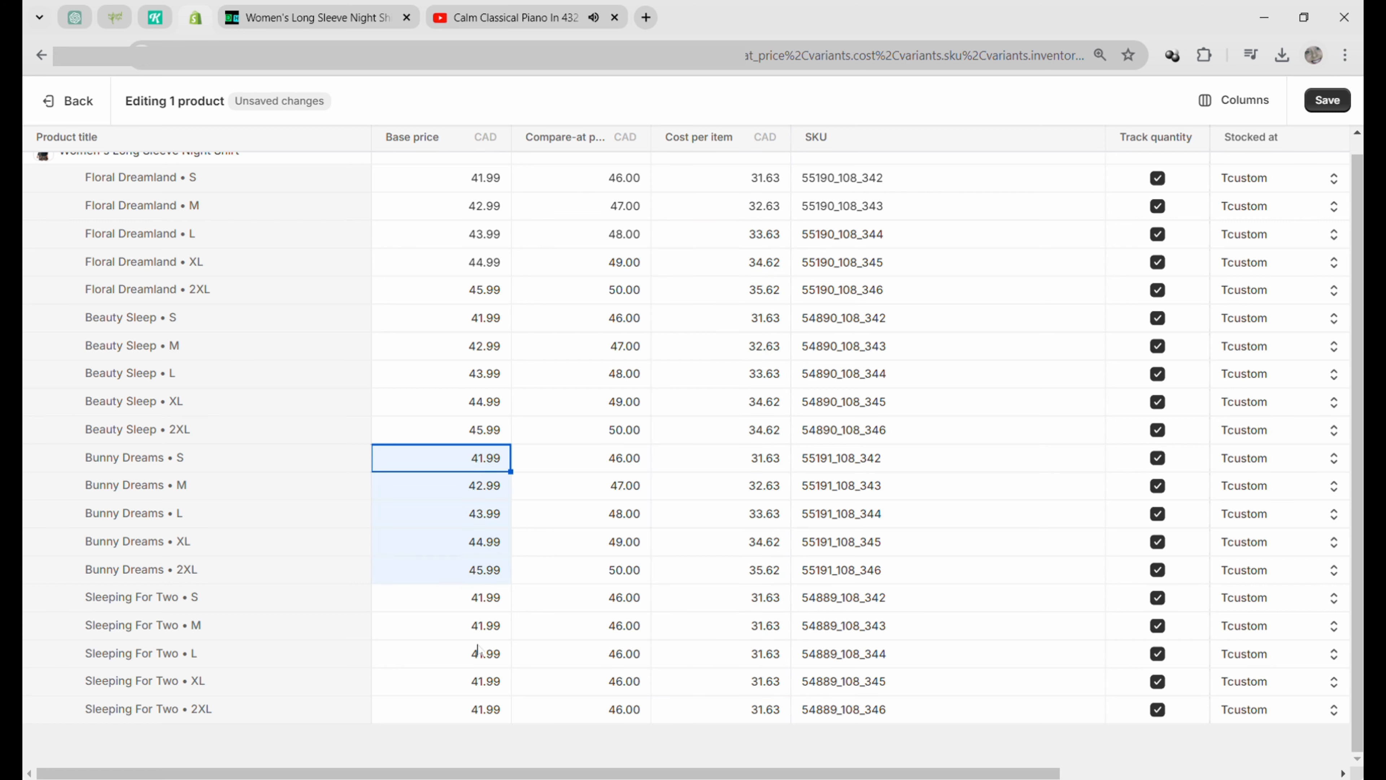
left_click(477, 601)
key("ctrl+v")
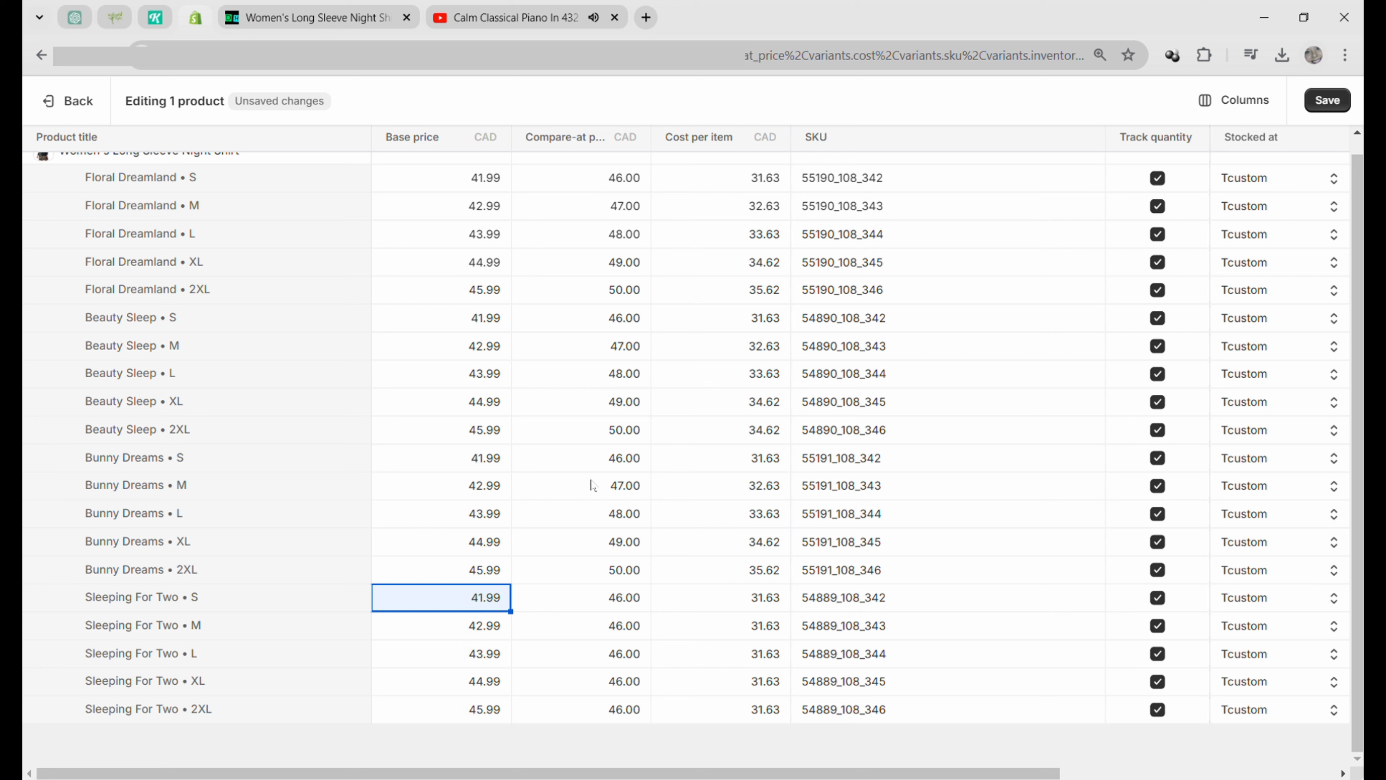
- Copy the five Bunny Dreams compare-at prices, 46.00 to 50.00 CAD, onto the matching Sleeping For Two sizes
left_click(626, 466)
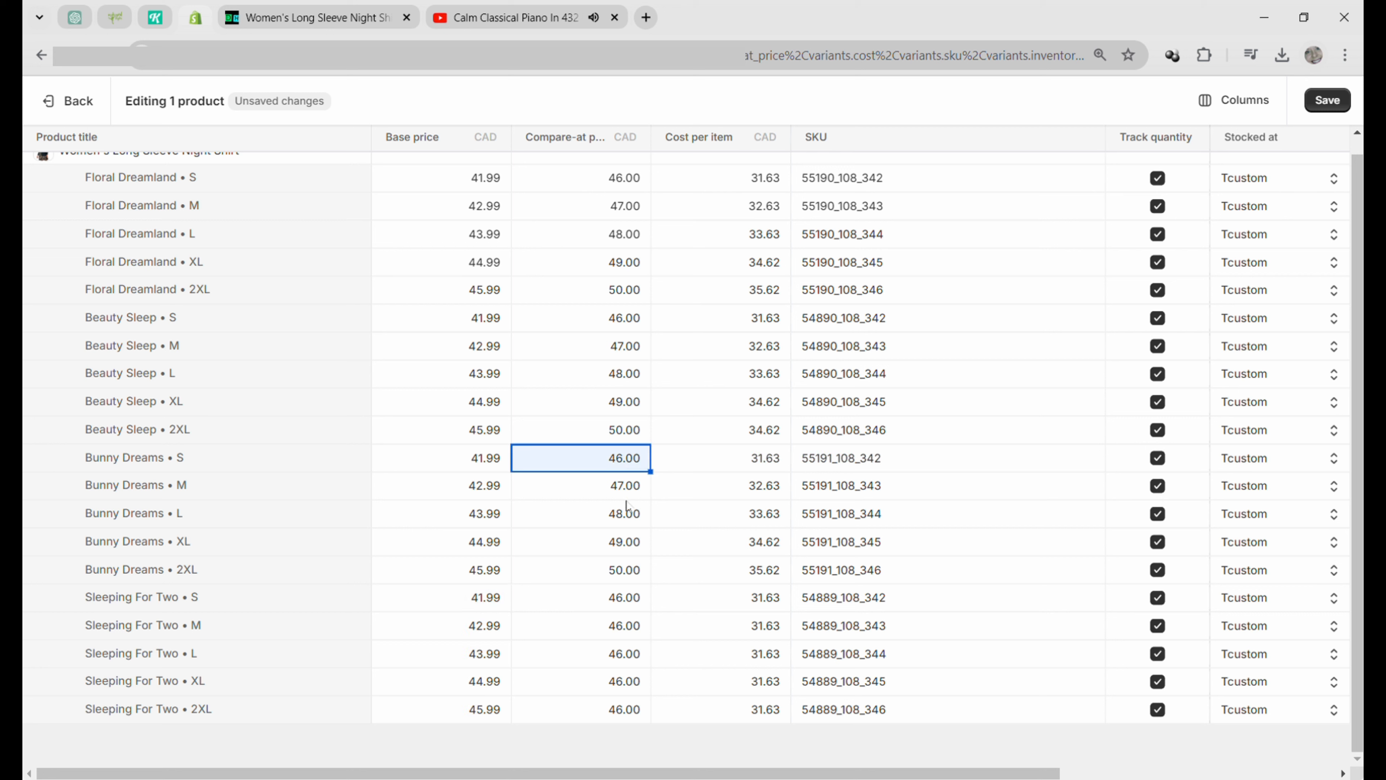
left_click(636, 573, "shift")
key("ctrl+c")
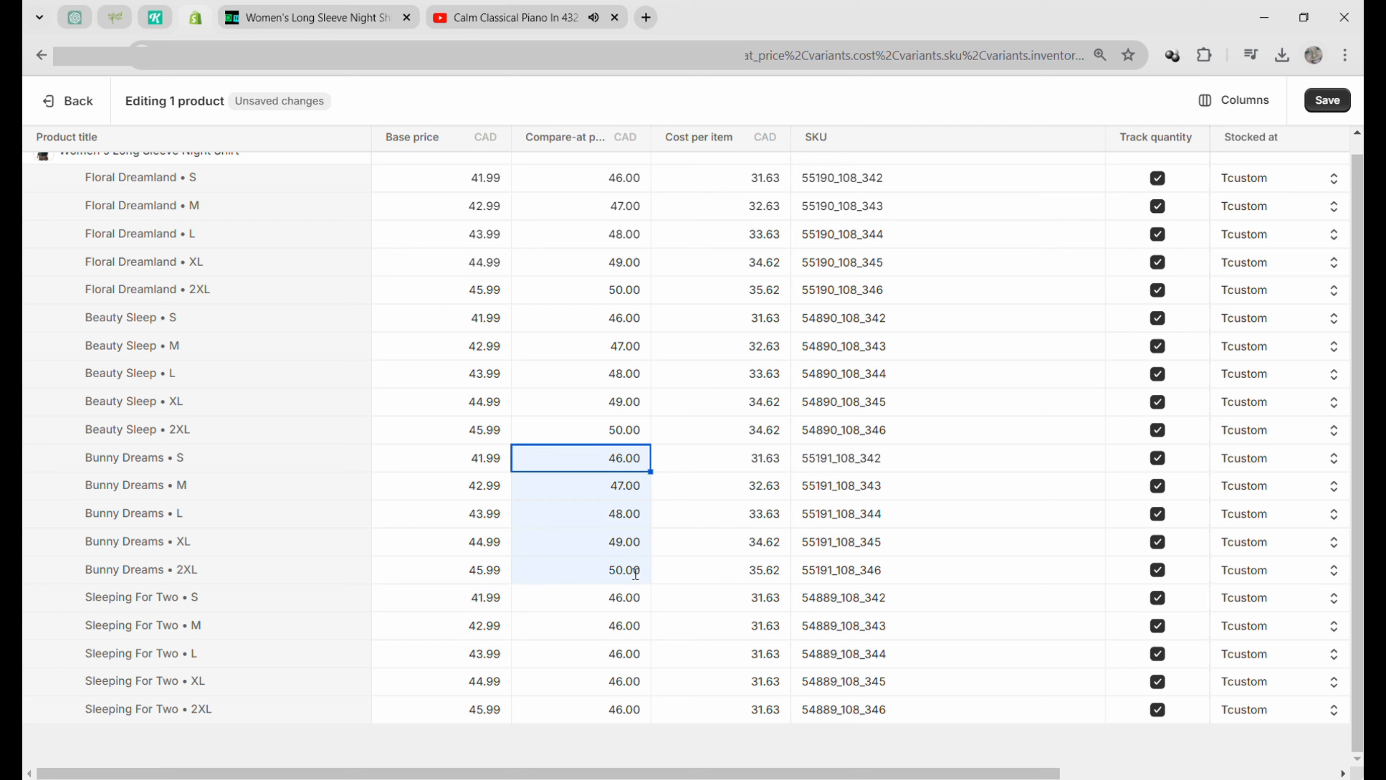
left_click(622, 608)
key("ctrl+v")
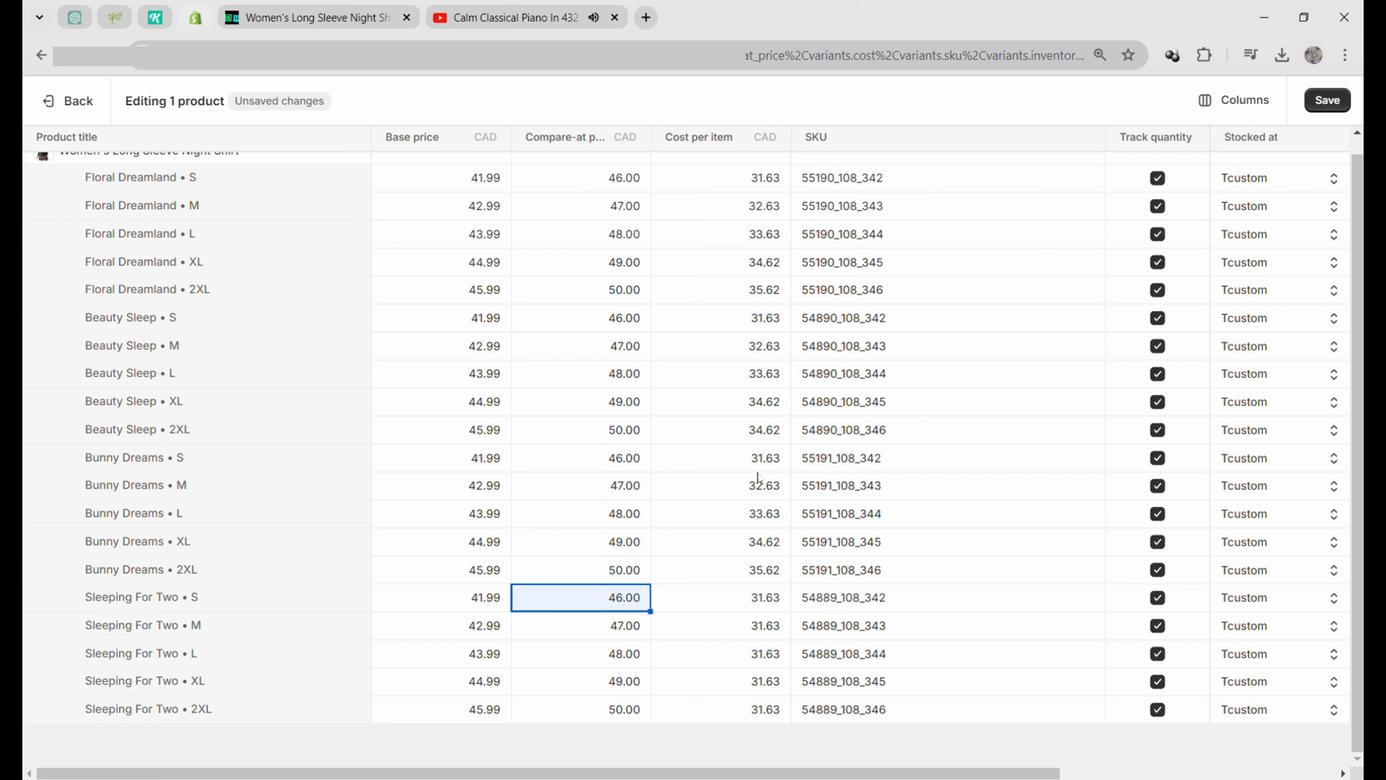
- Copy the Bunny Dreams costs per item, 31.63, 32.63, 33.63, 34.62 and 35.62 CAD, onto the matching Sleeping For Two sizes
left_click(772, 465)
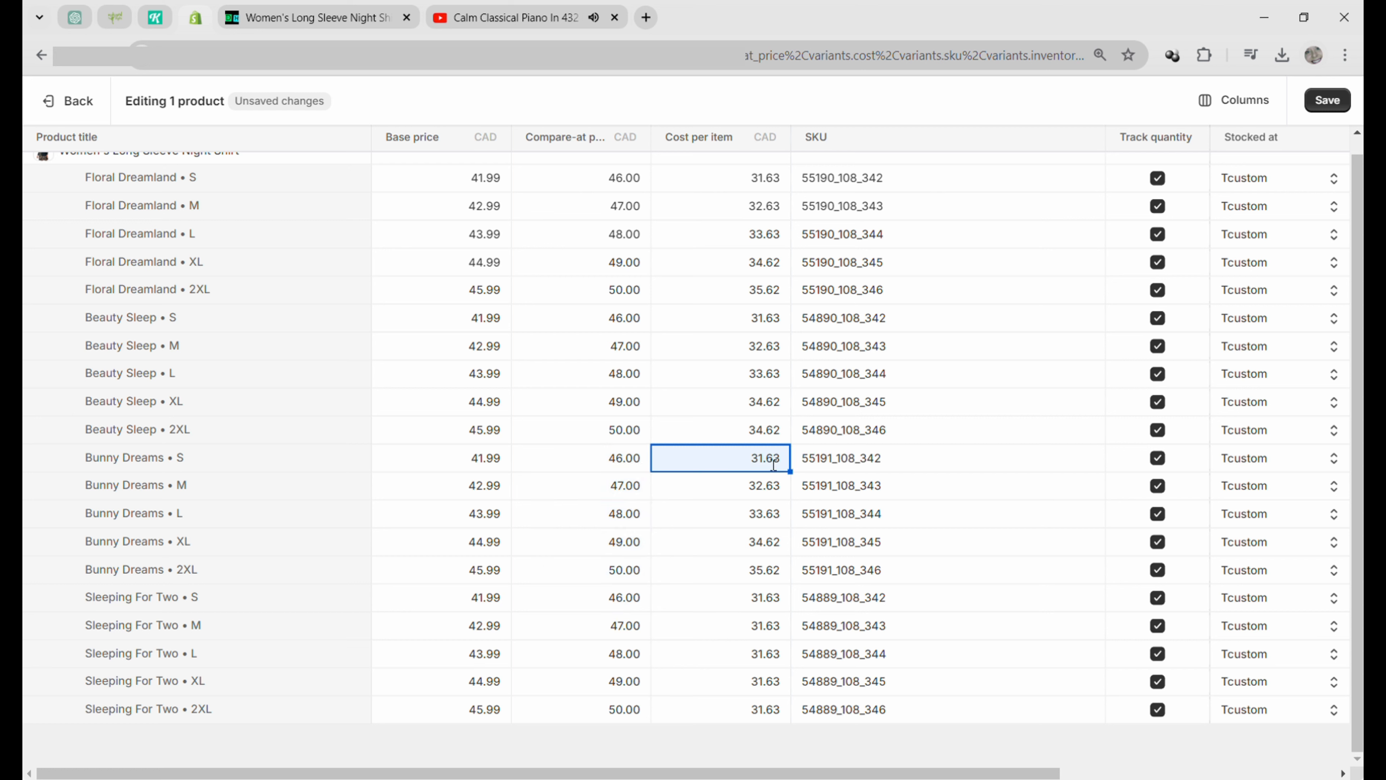
left_click(764, 578, "shift")
key("ctrl+c")
left_click(766, 600)
key("ctrl+v")
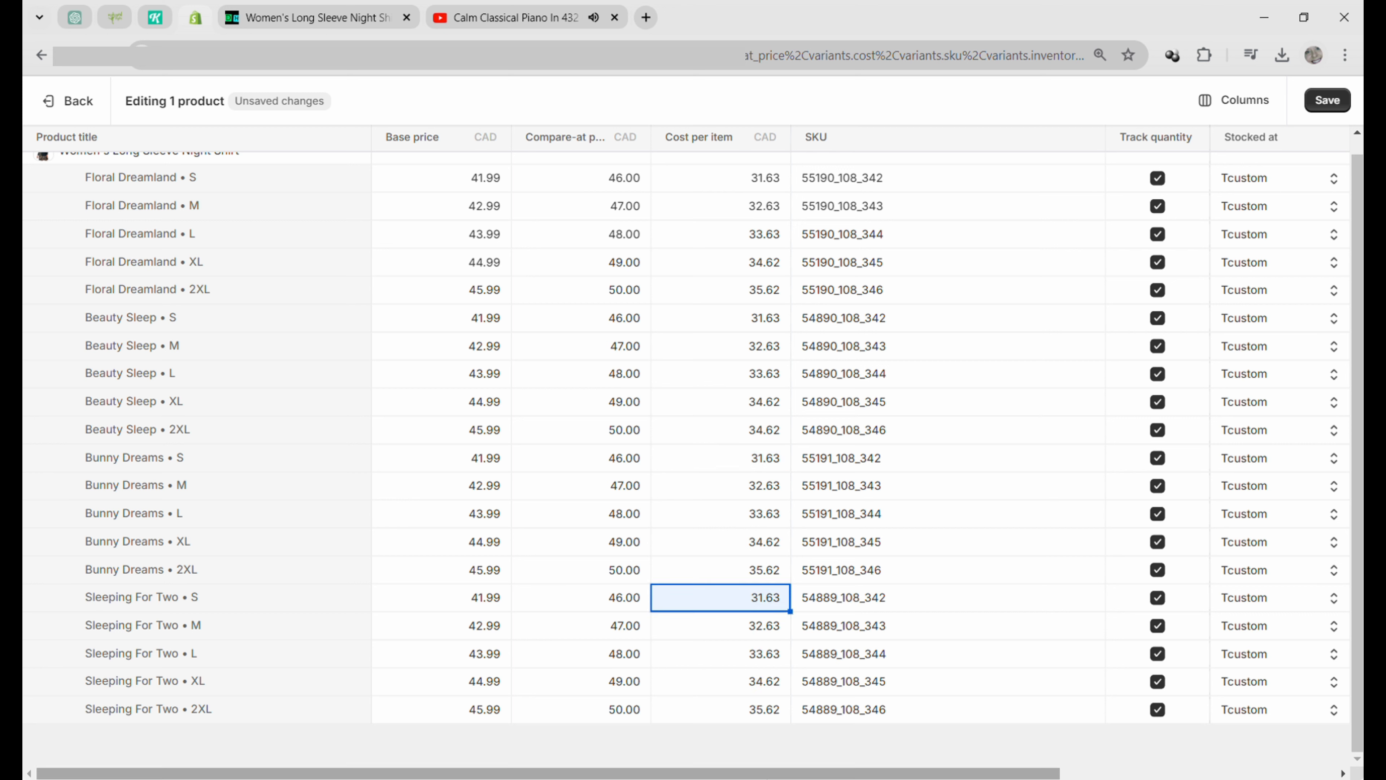
- Set the cost per item of the Beauty Sleep 2XL variant to 35.62 CAD and save the bulk edits
left_click_drag(759, 775, 867, 775)
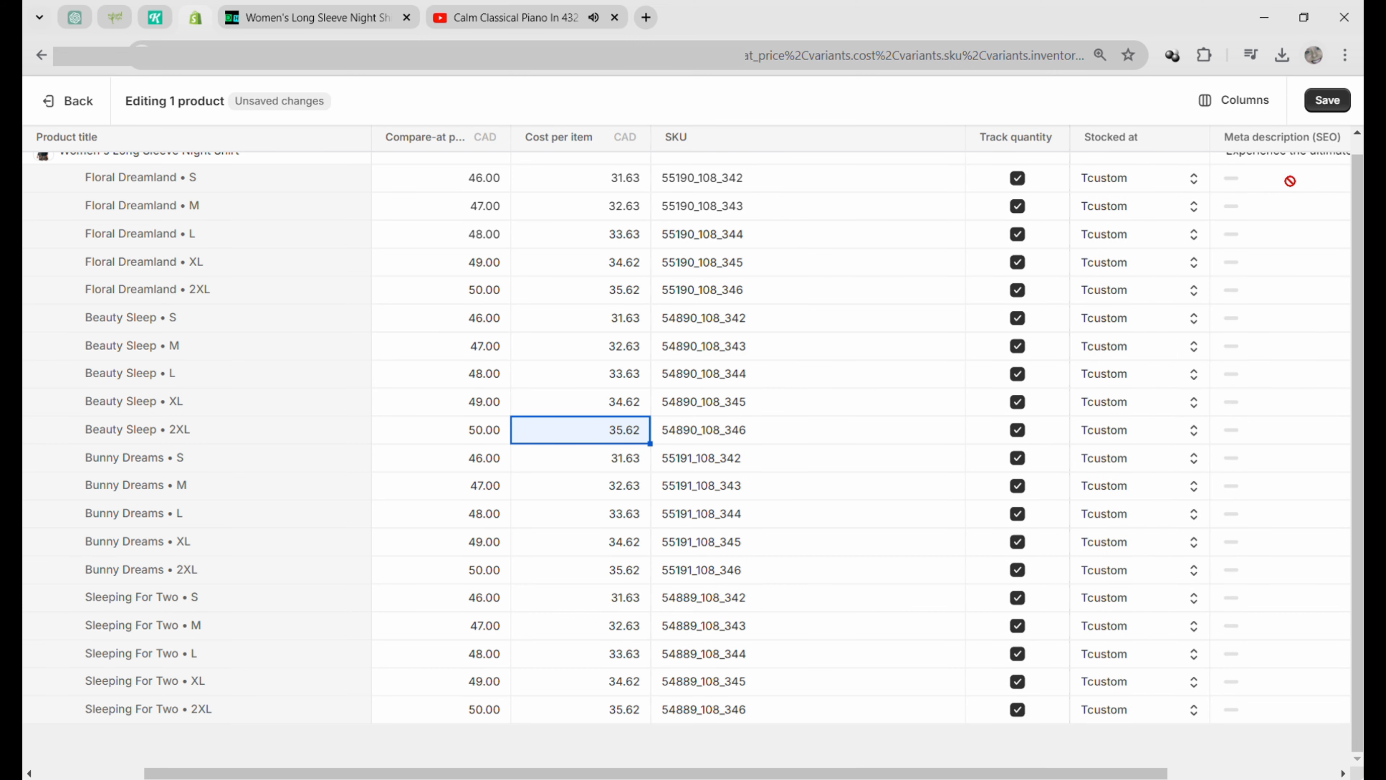
left_click(1341, 107)
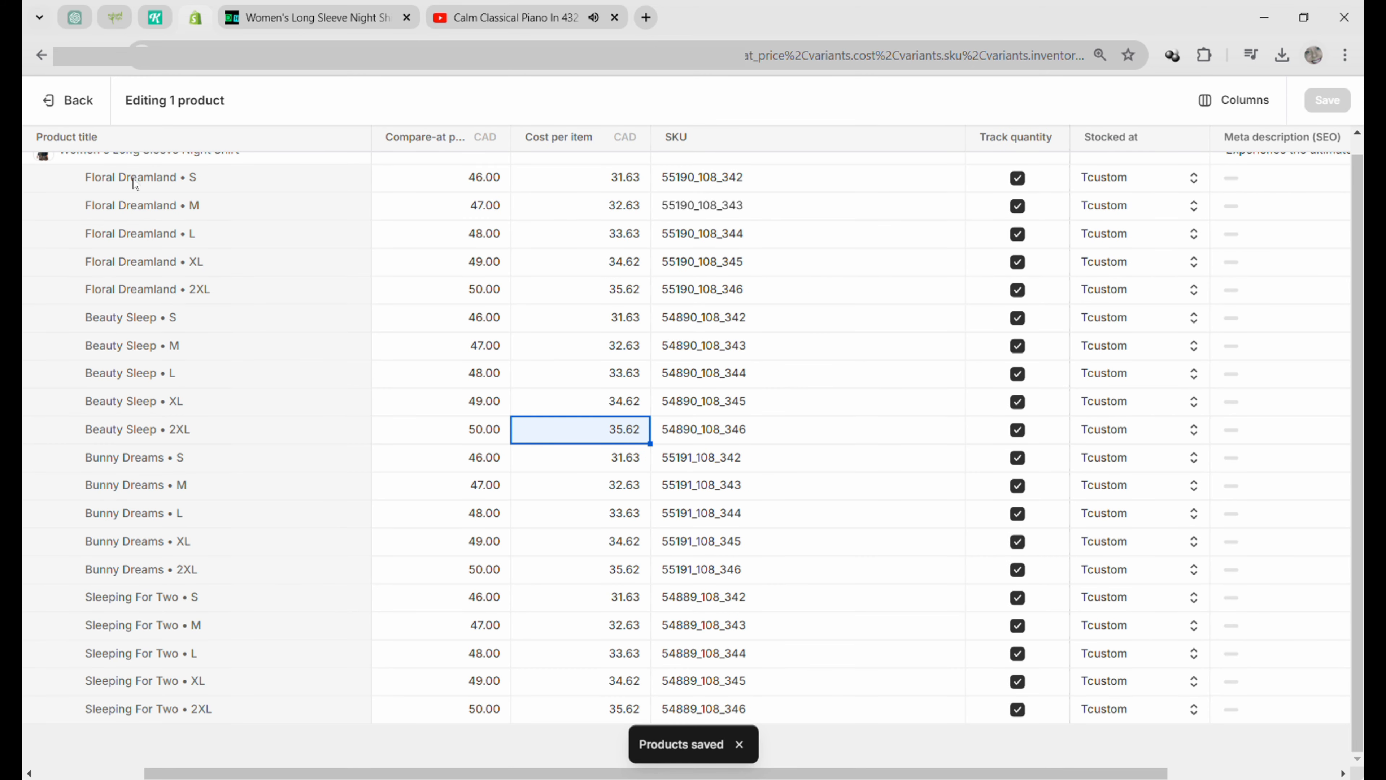
- Reopen Women's Long Sleeve Night Shirt from the product list and review all its media, pattern and size options, variant prices and stock
left_click(77, 104)
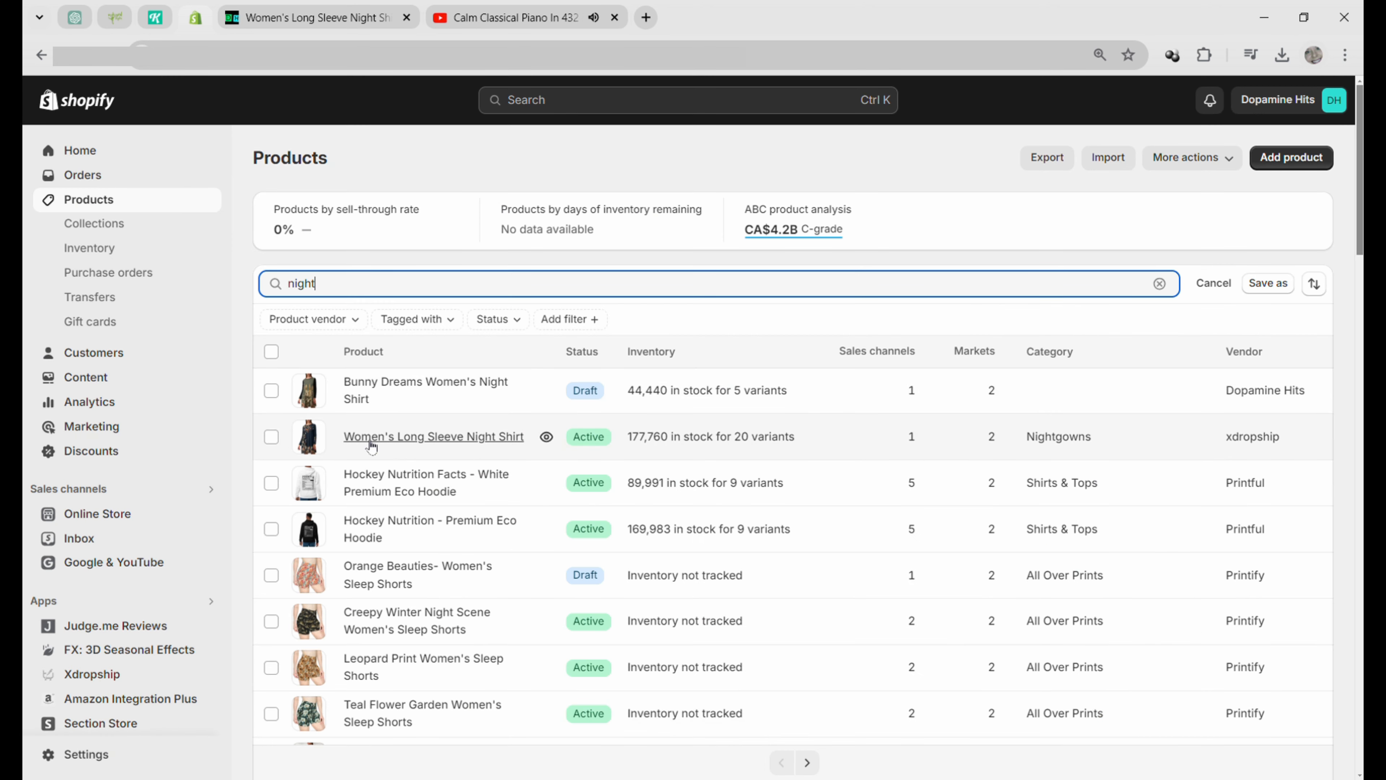
left_click(371, 443)
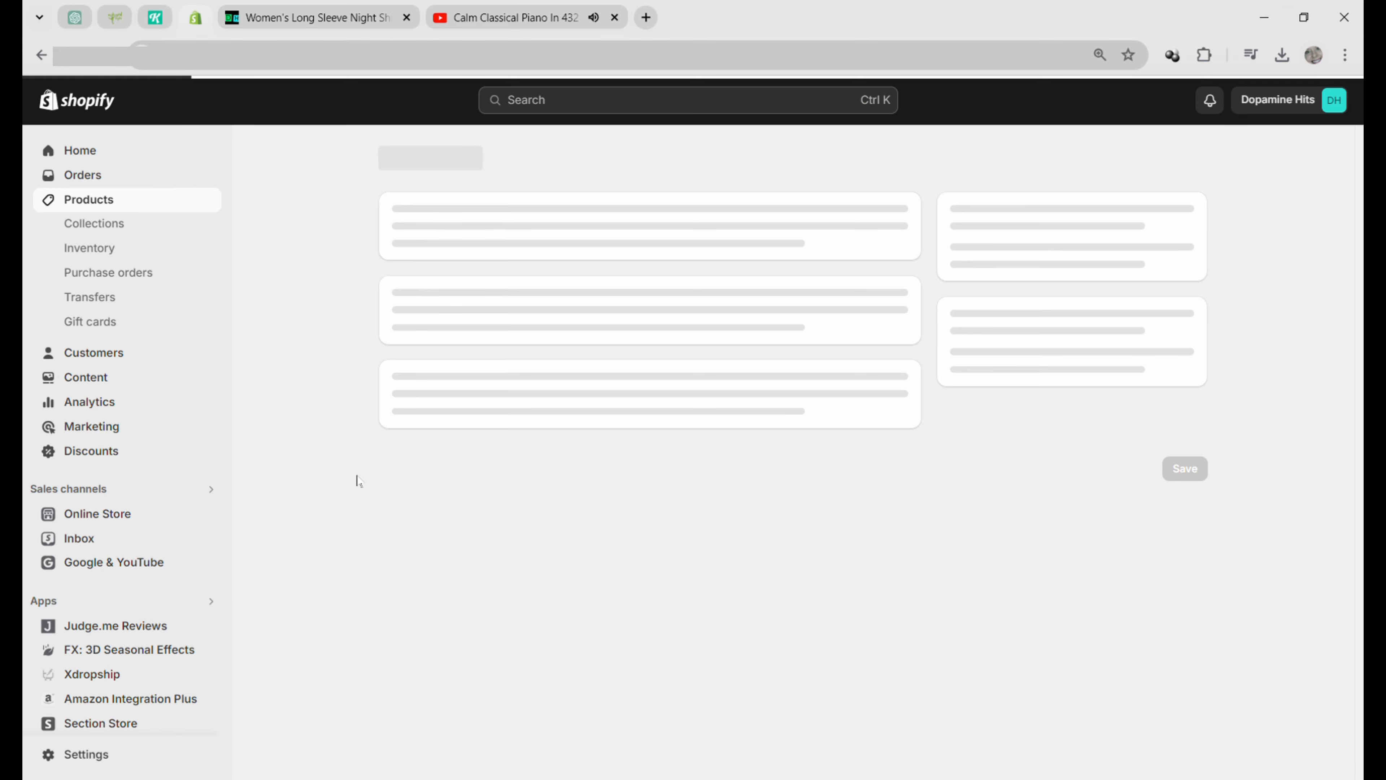
scroll(328, 477, "down", 6)
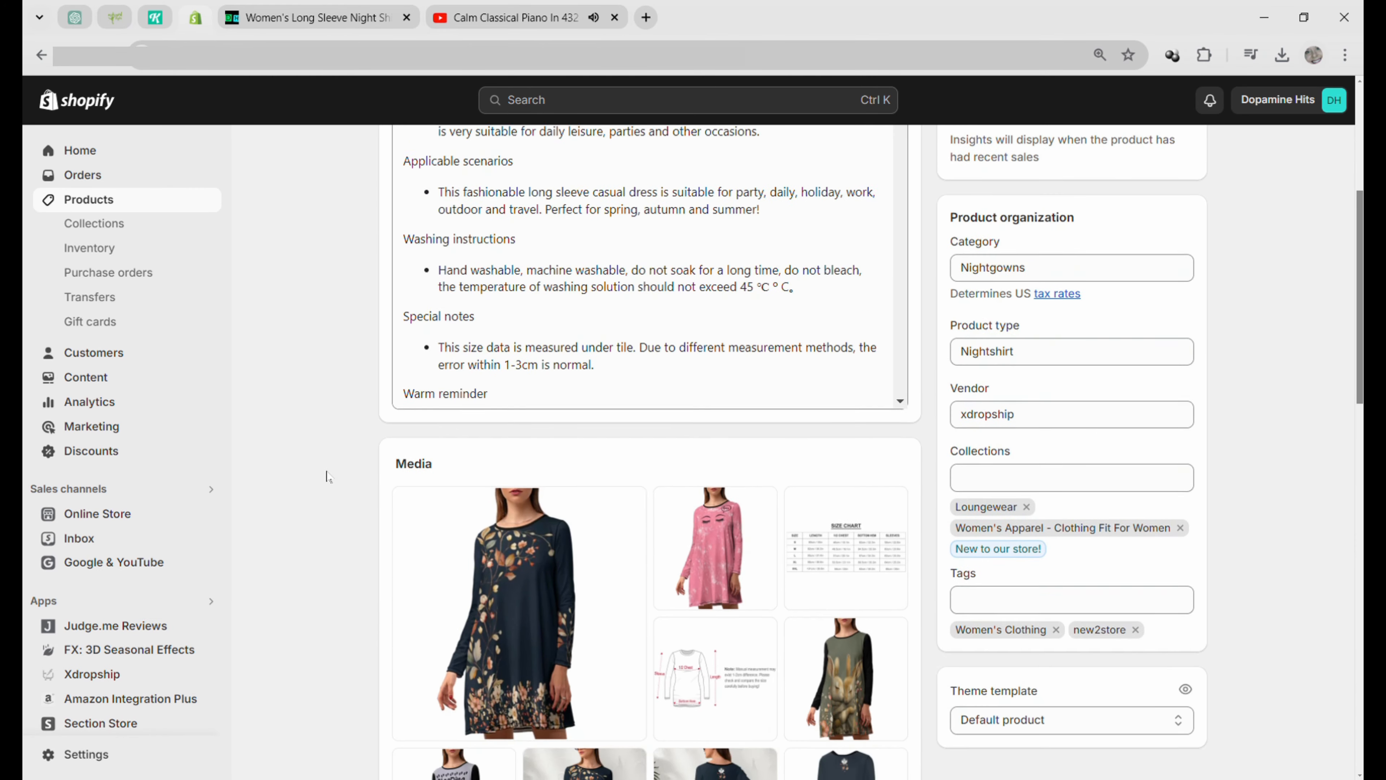
scroll(328, 477, "down", 6)
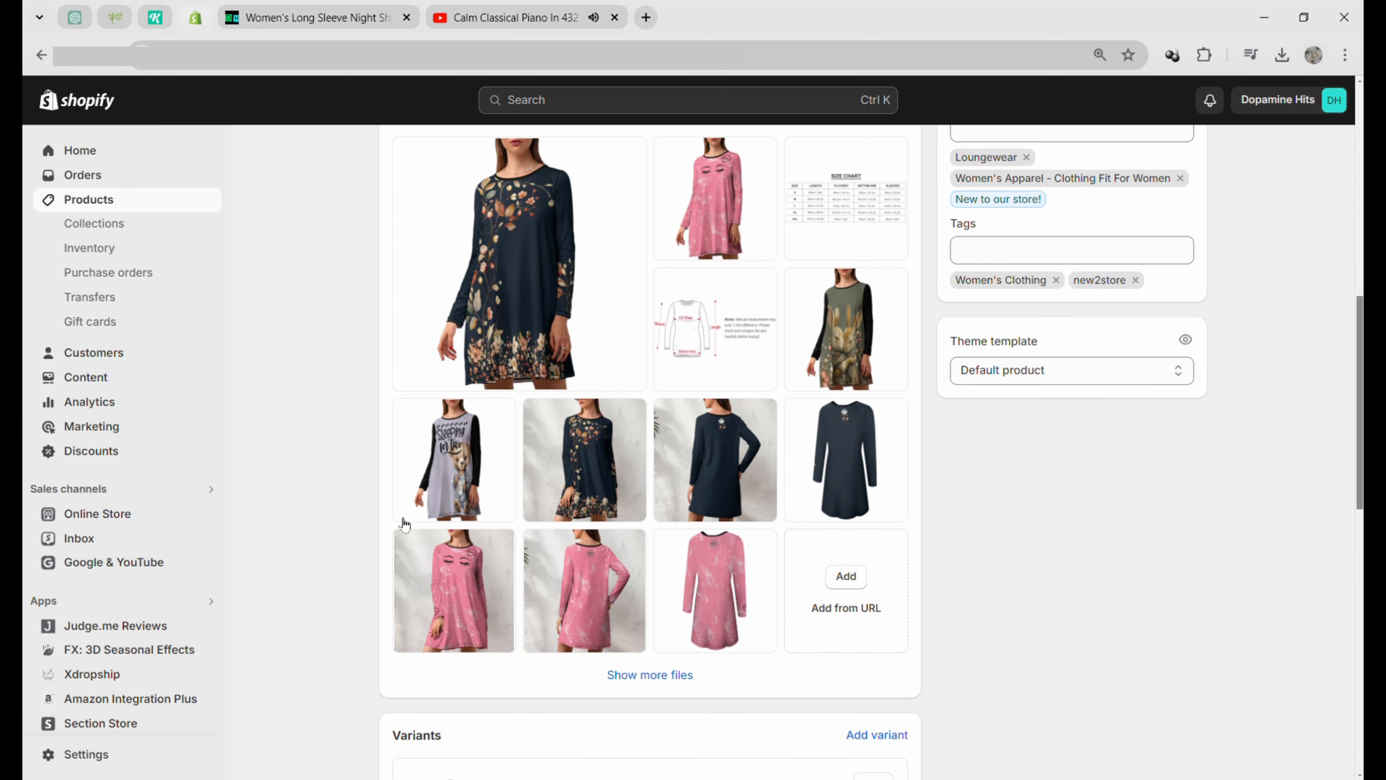
left_click(678, 684)
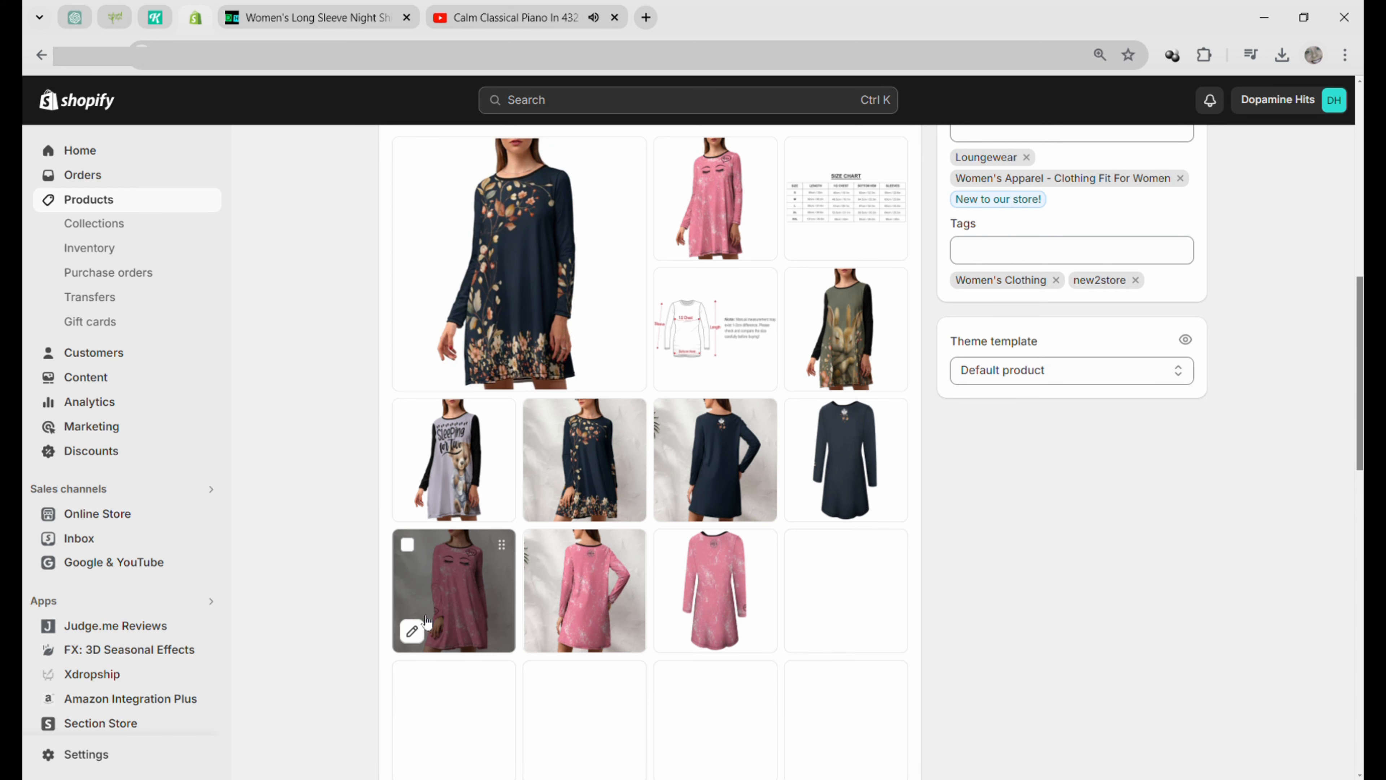
scroll(334, 588, "down", 3)
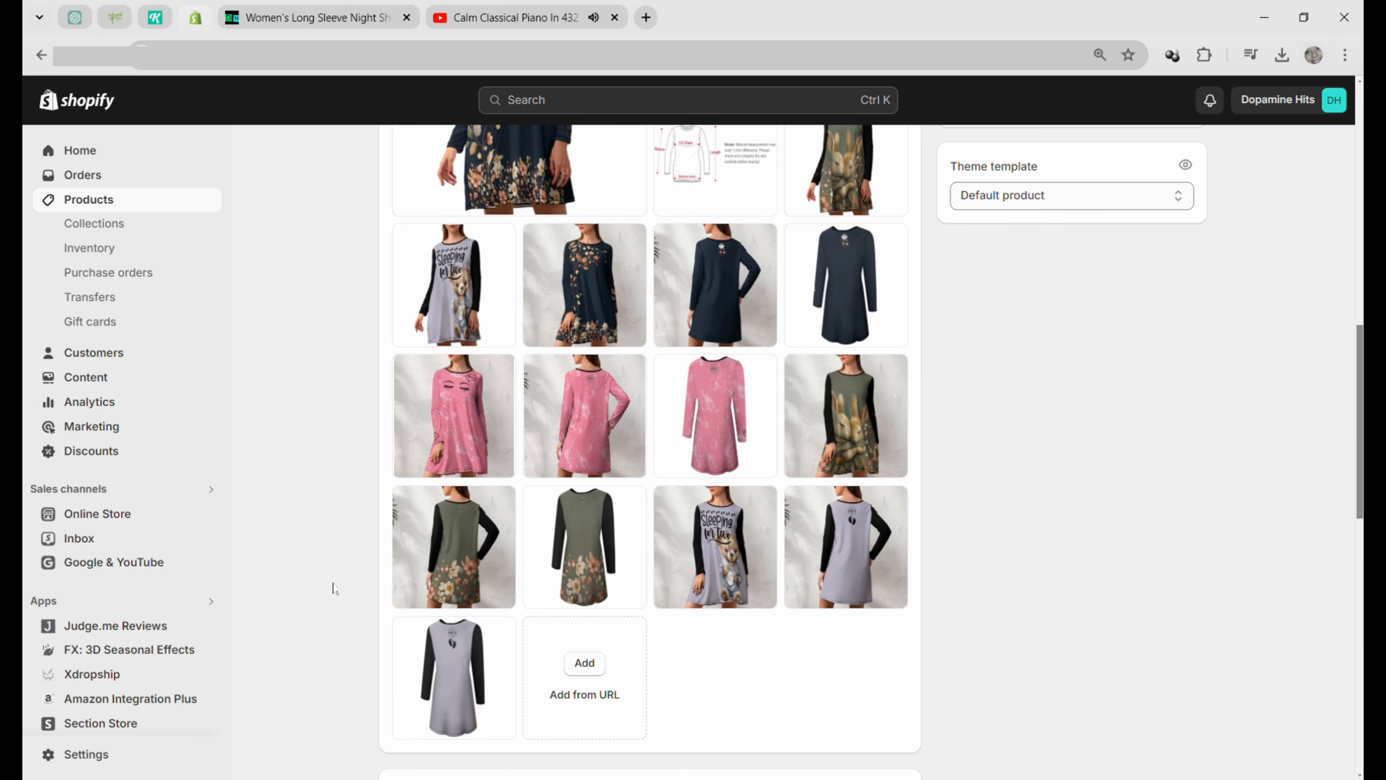
scroll(334, 588, "down", 5)
scroll(334, 588, "down", 2)
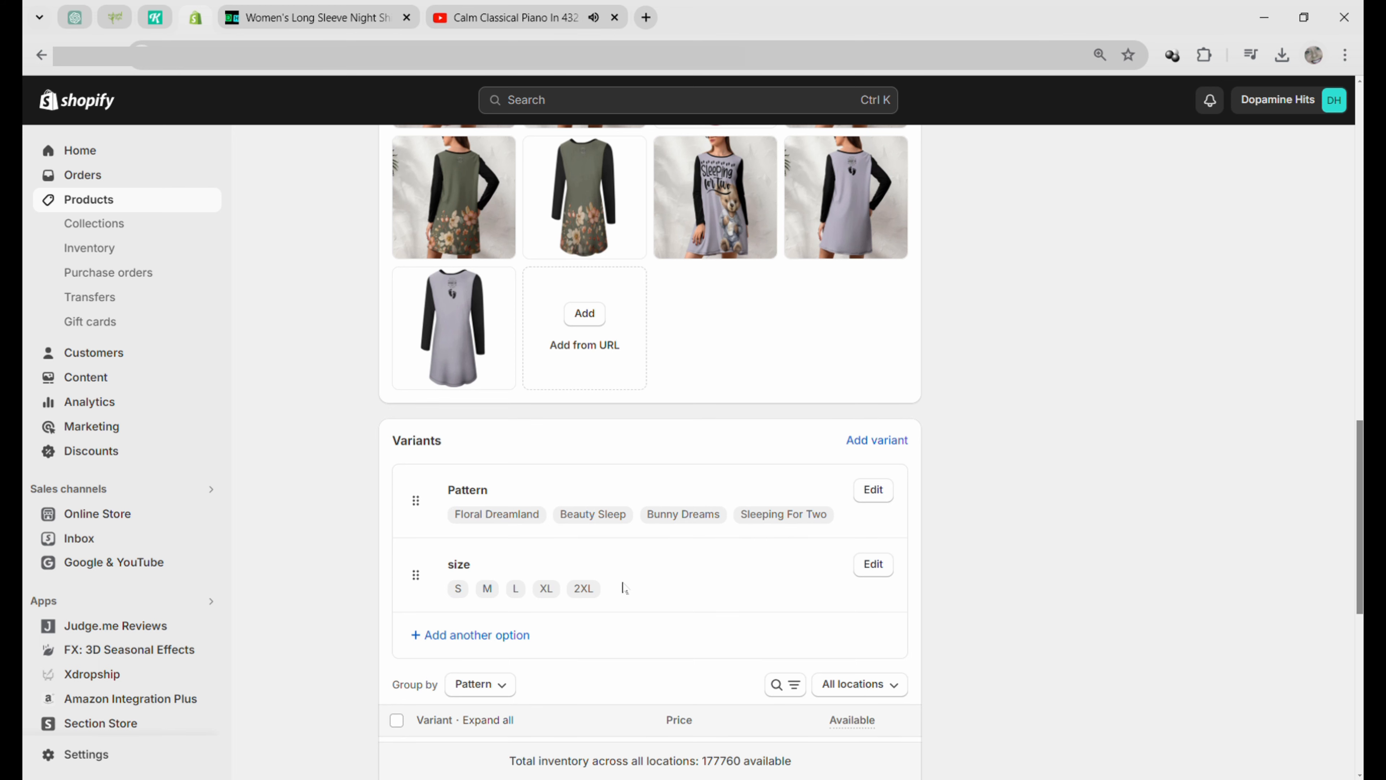
scroll(373, 586, "down", 6)
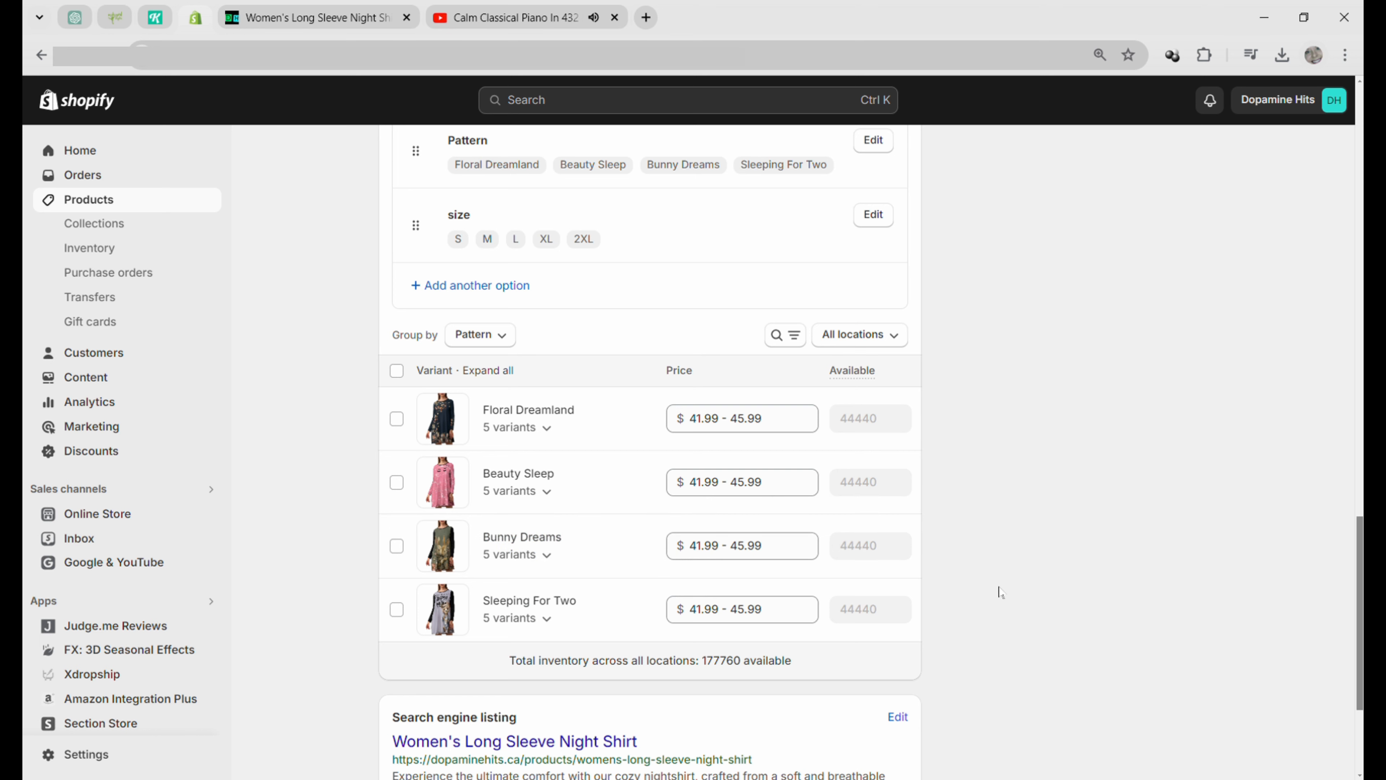
scroll(1001, 592, "up", 5)
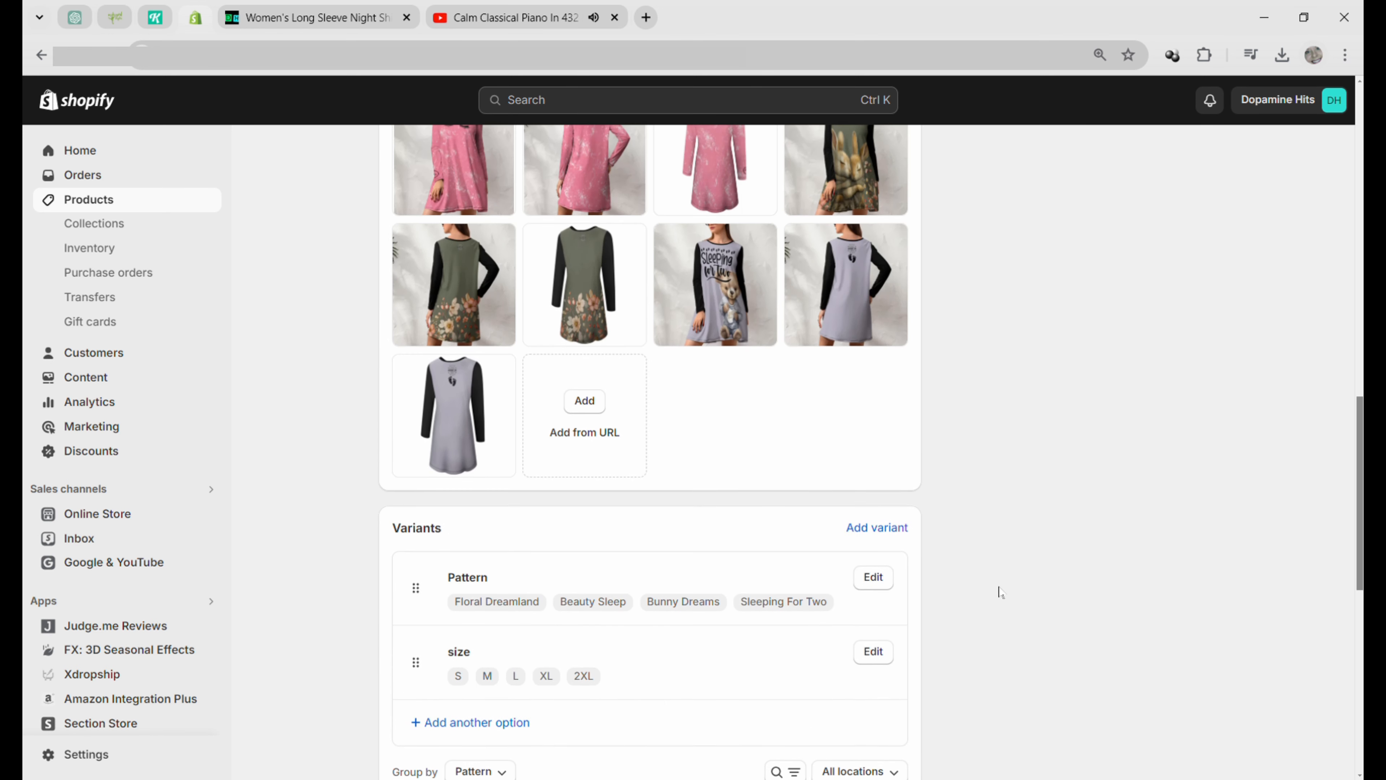
scroll(1001, 592, "up", 2)
scroll(1001, 593, "up", 3)
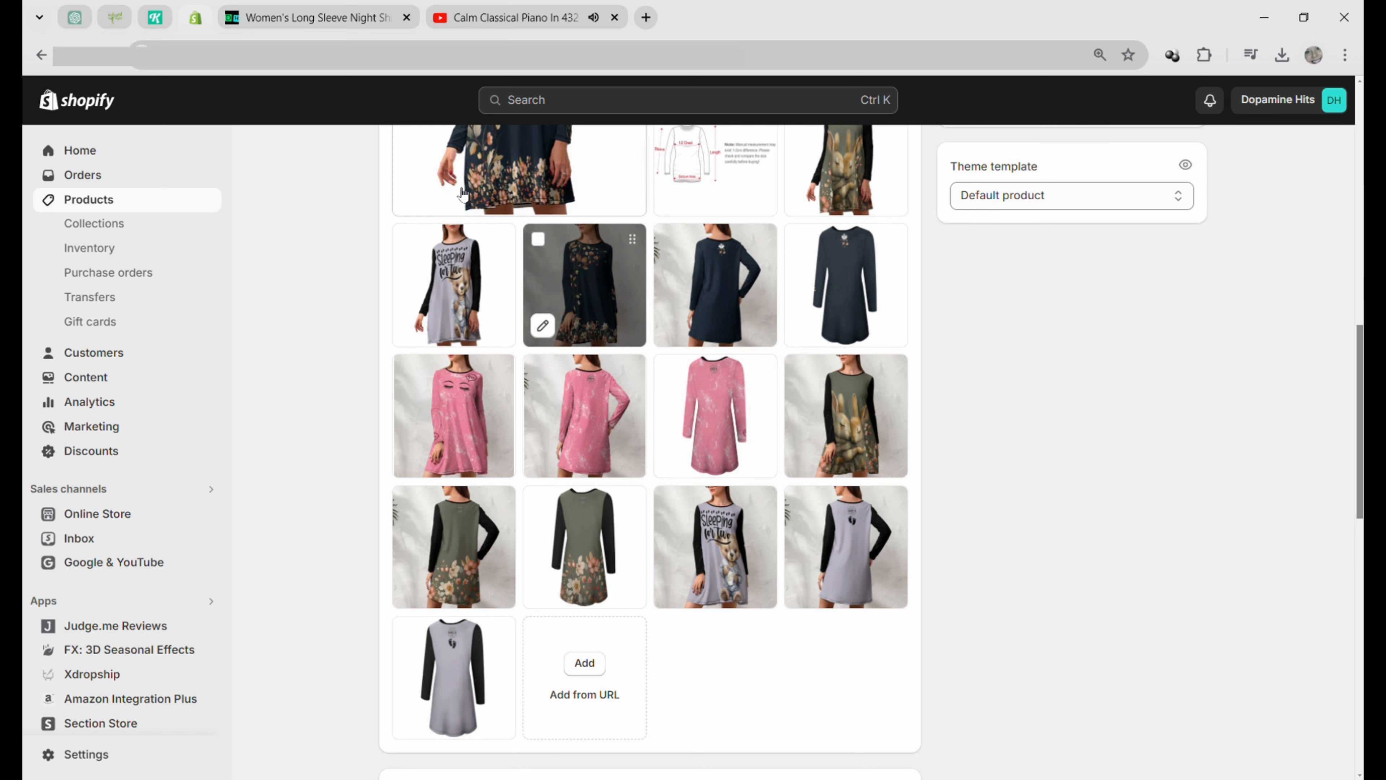
- Switch to the Dopamine Hits storefront, browse the Sleepwear collection and open the Women's Long Sleeve Night Shirt page
left_click(351, 20)
scroll(418, 211, "up", 5)
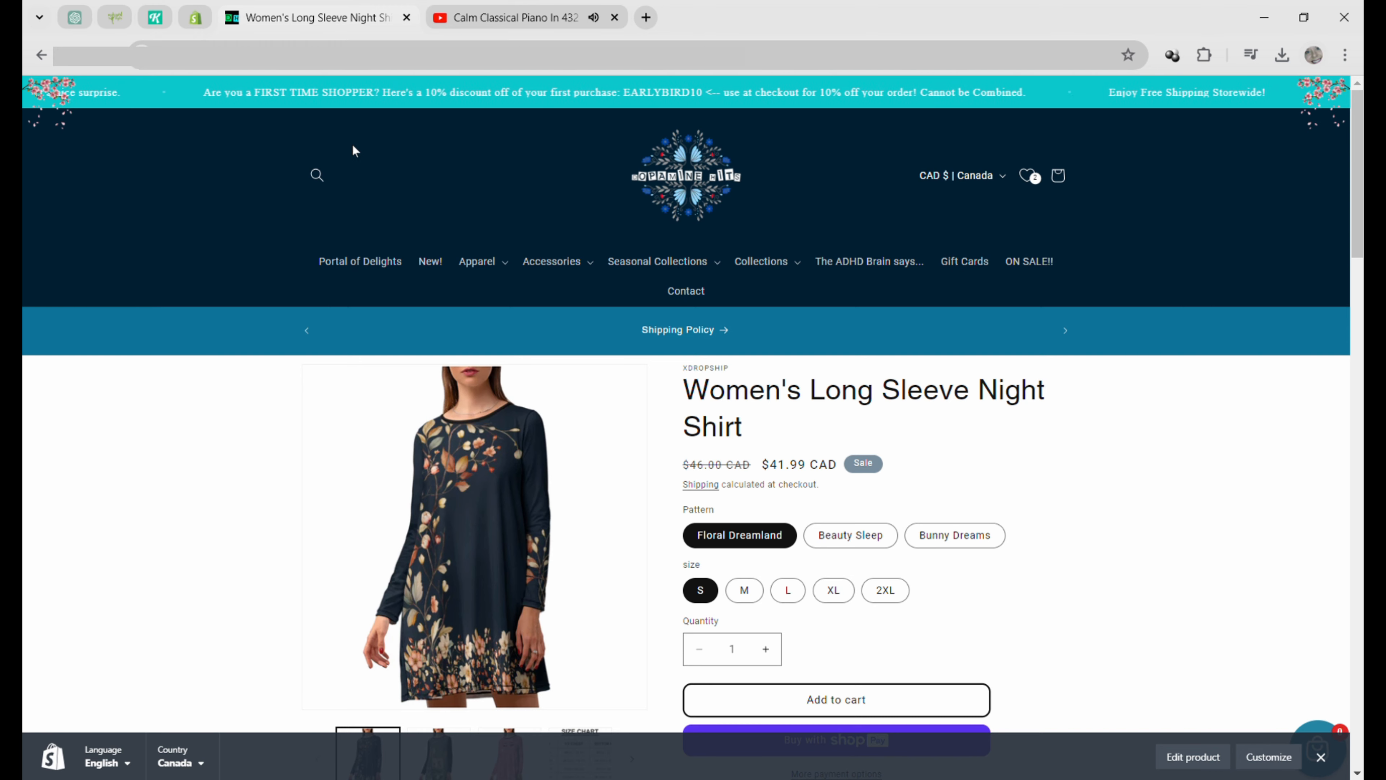
left_click(484, 270)
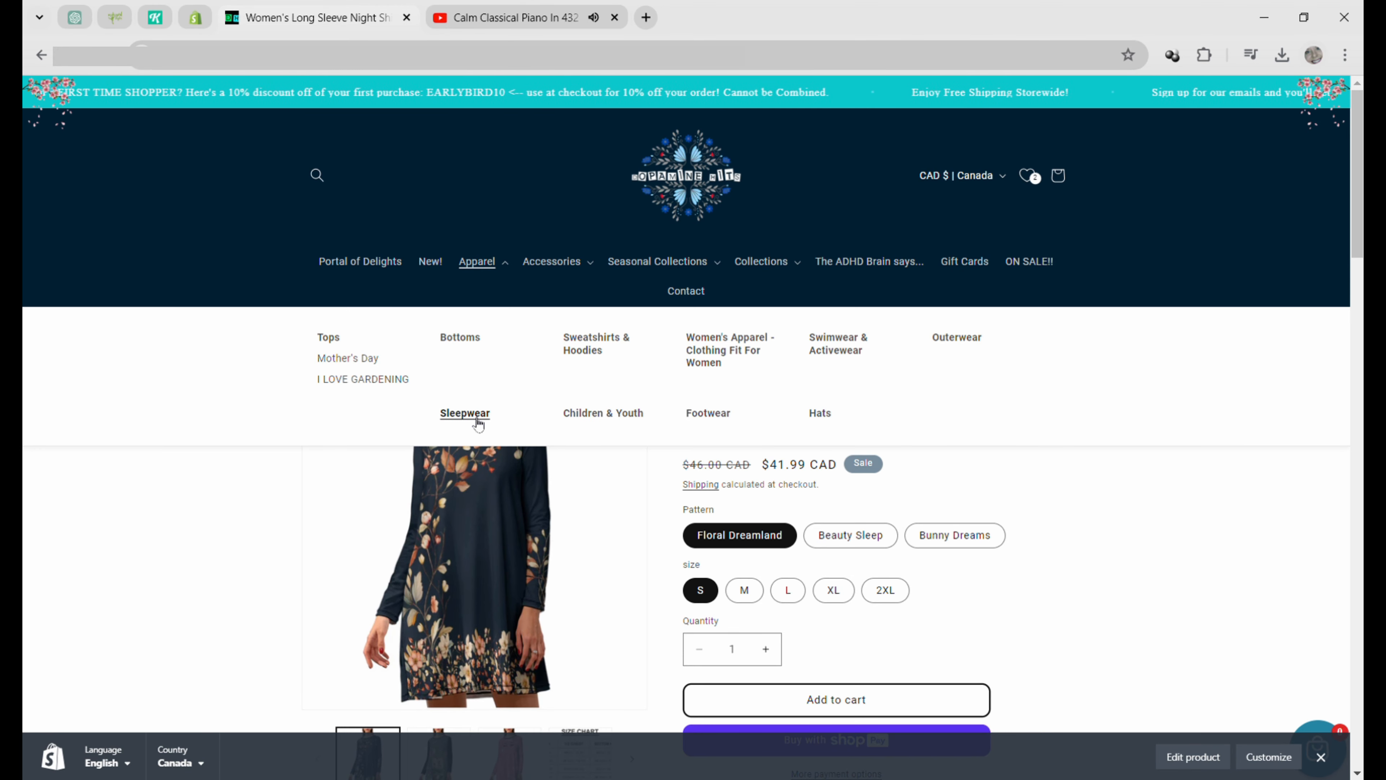
left_click(478, 422)
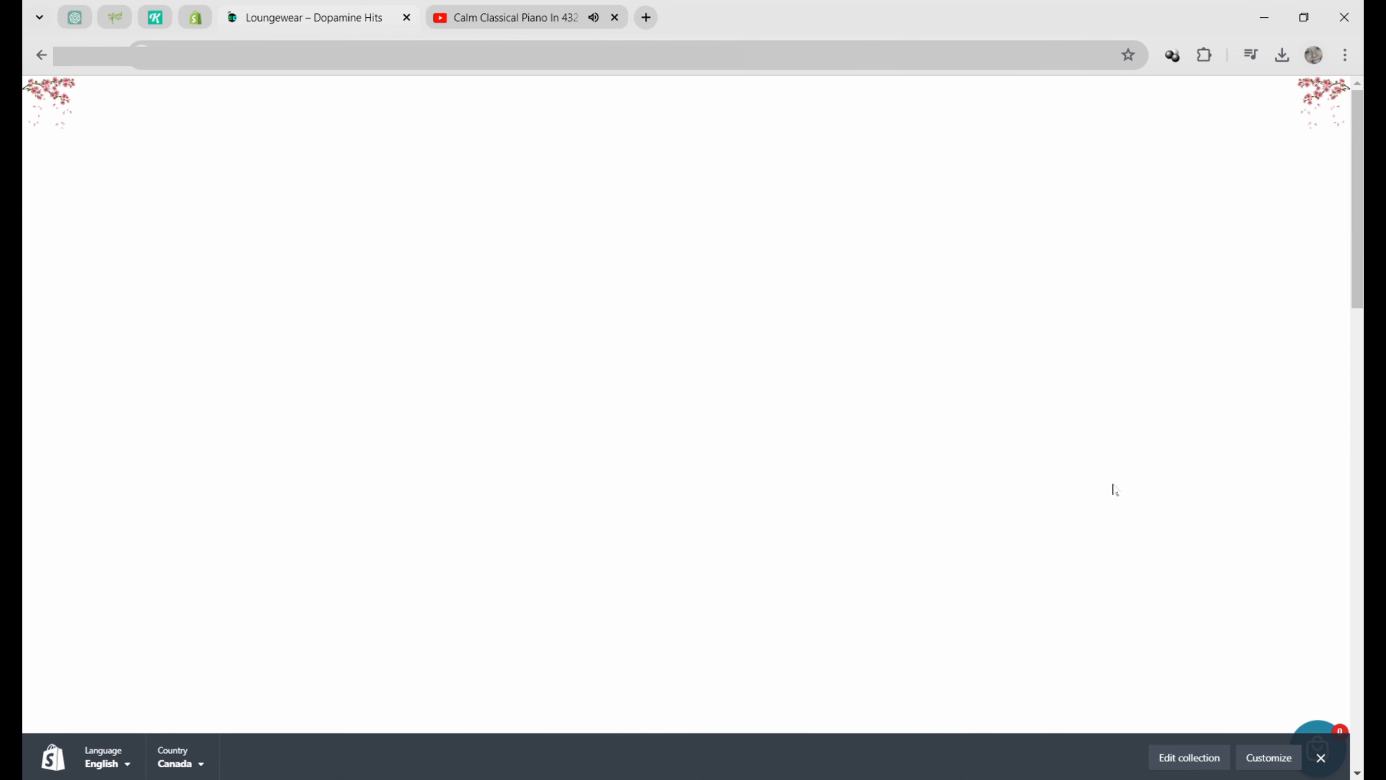
scroll(1092, 488, "down", 5)
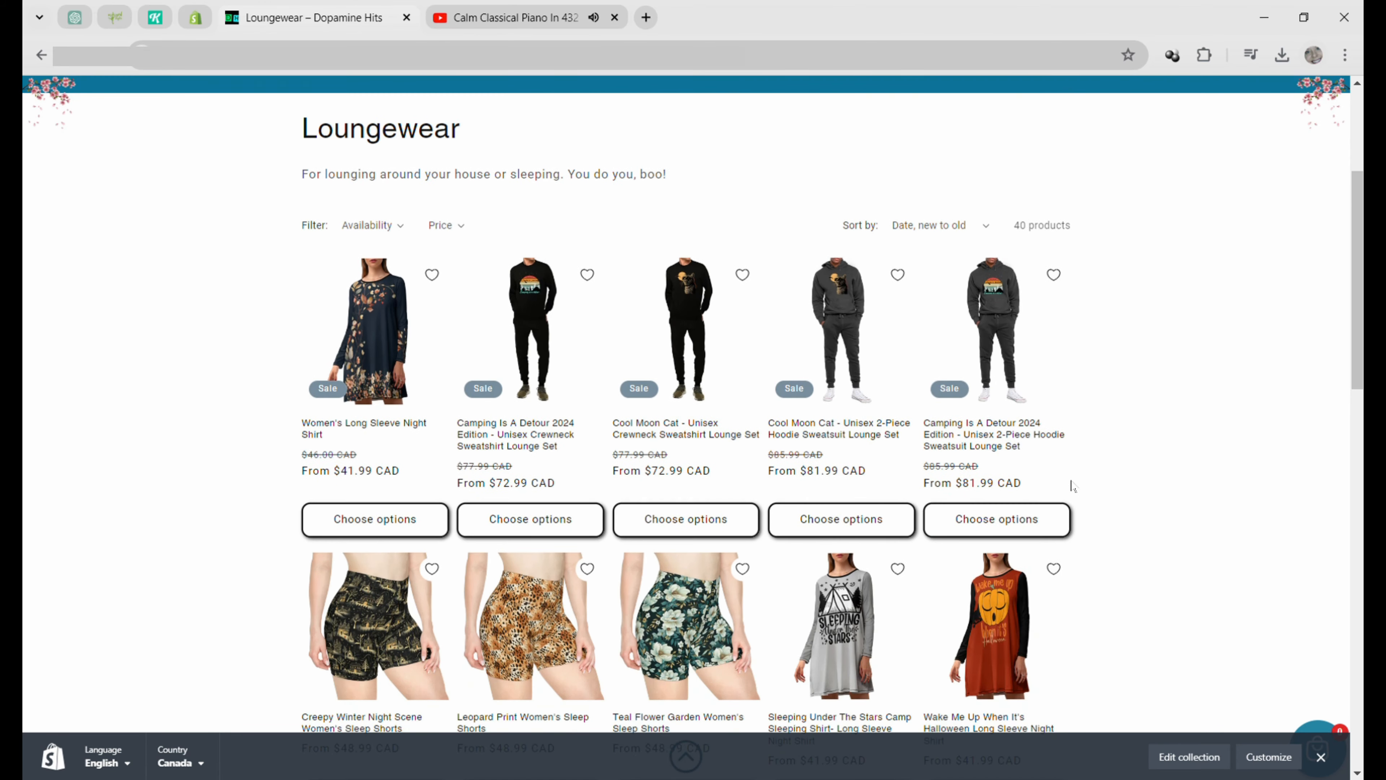
scroll(1071, 485, "down", 6)
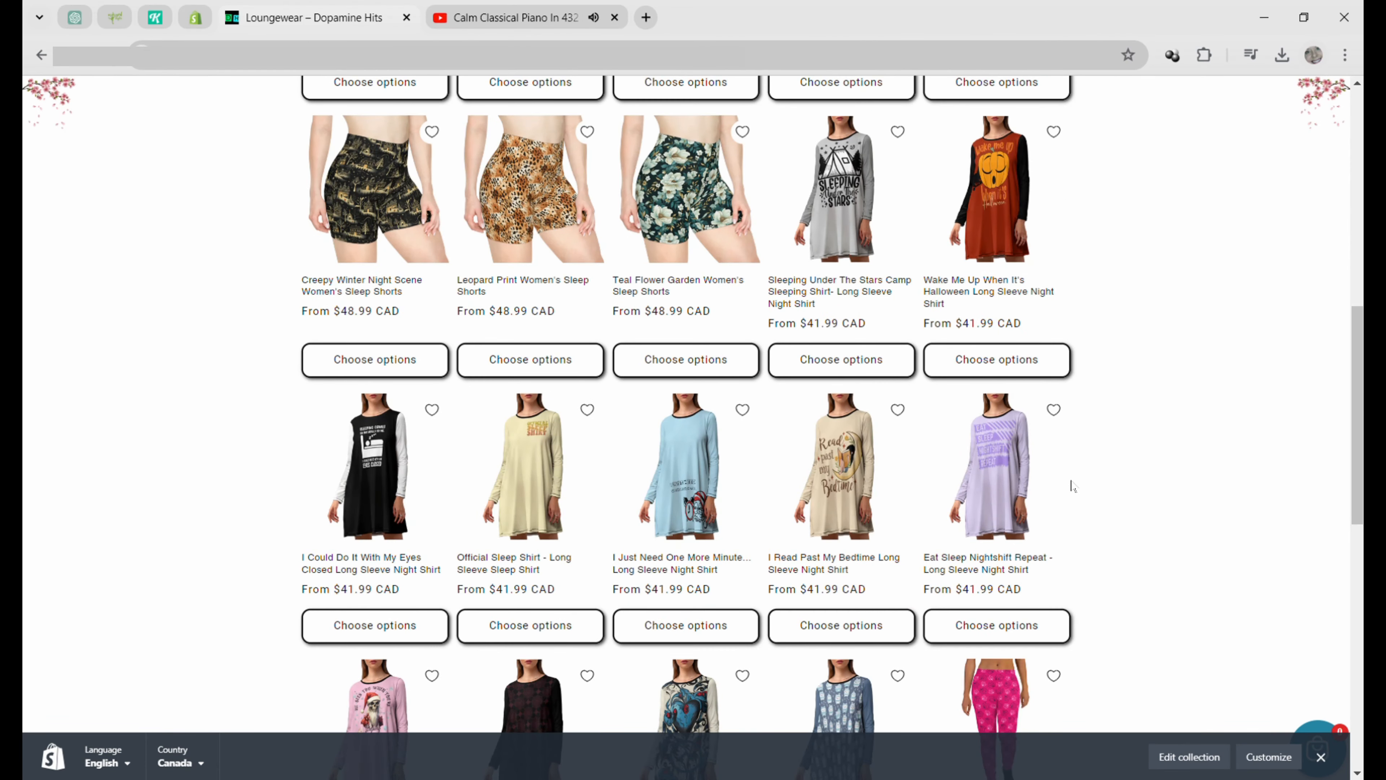
scroll(1073, 484, "up", 8)
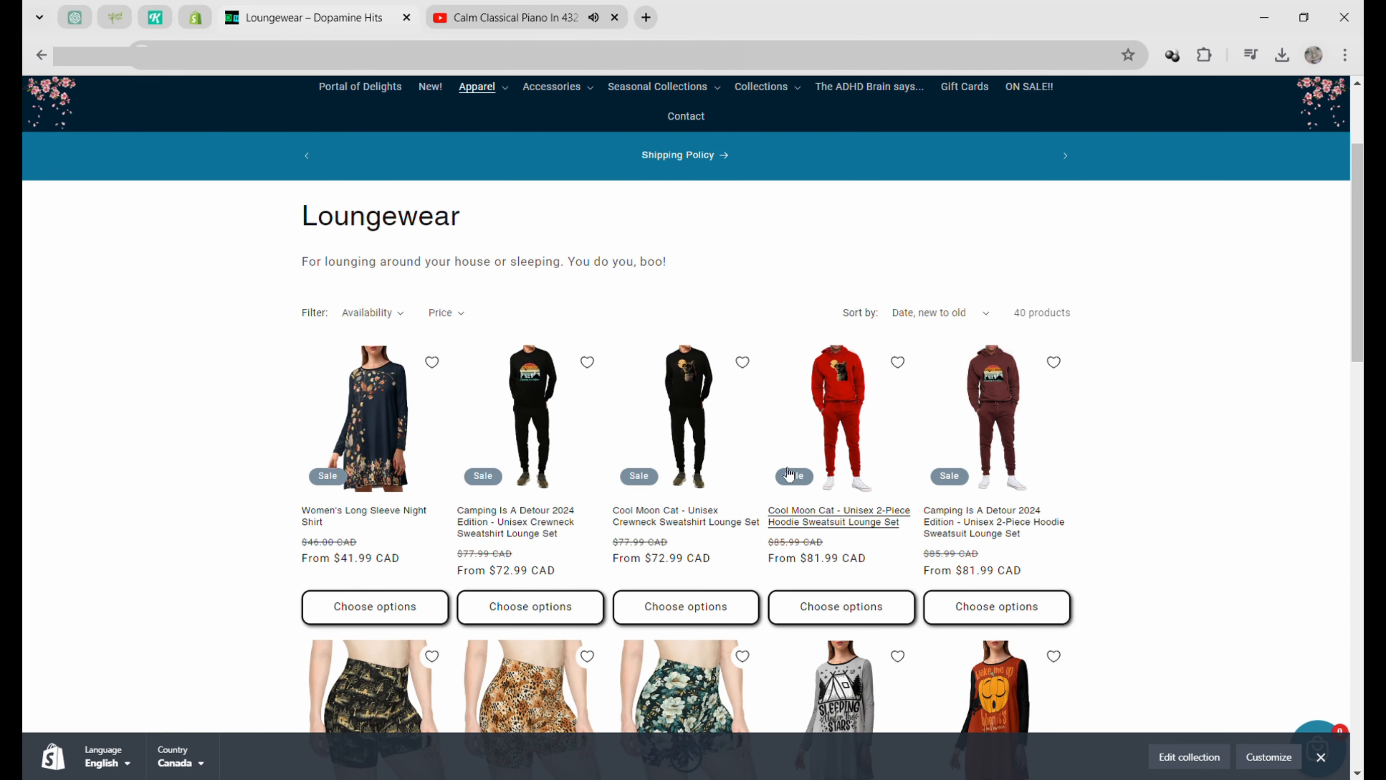
left_click(365, 431)
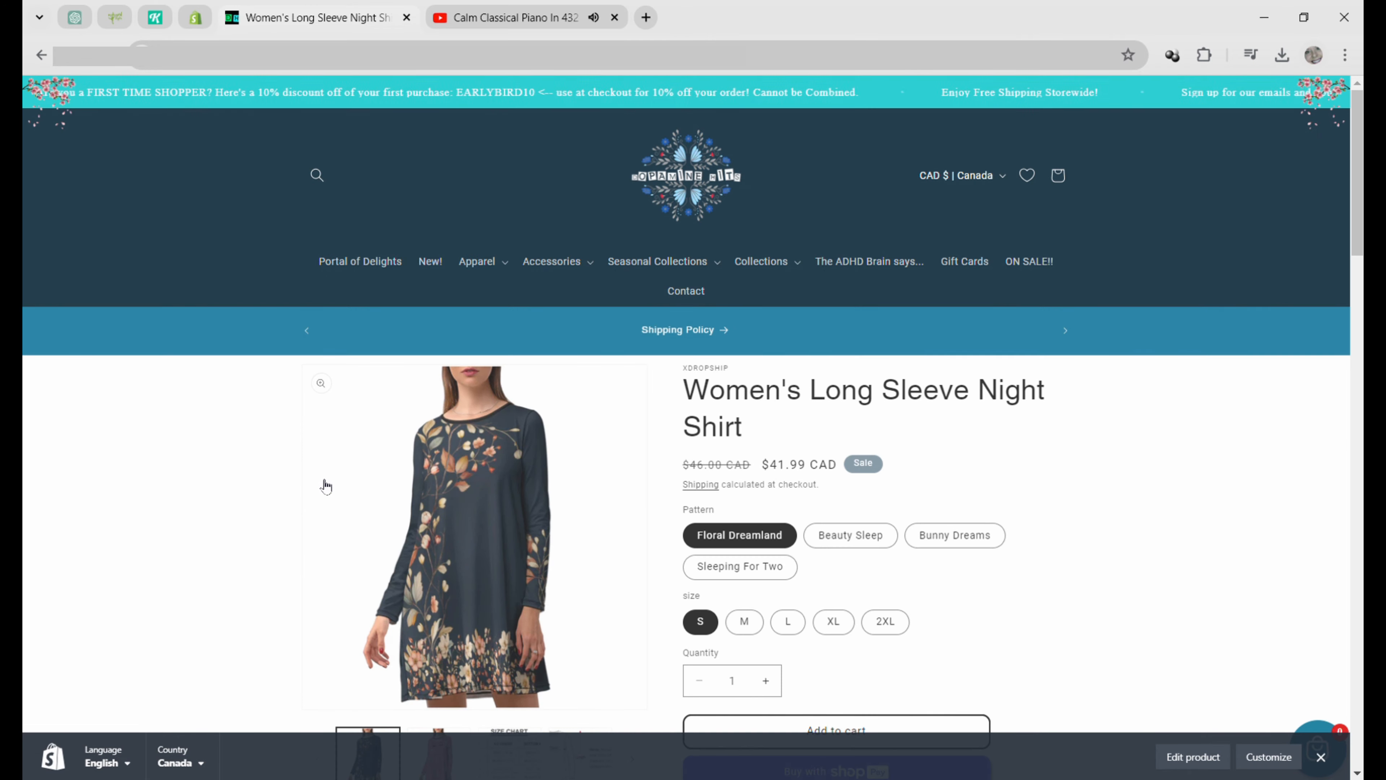
- Select the Sleeping For Two pattern on the storefront product page and look through the image gallery to its last thumbnails
scroll(327, 483, "down", 6)
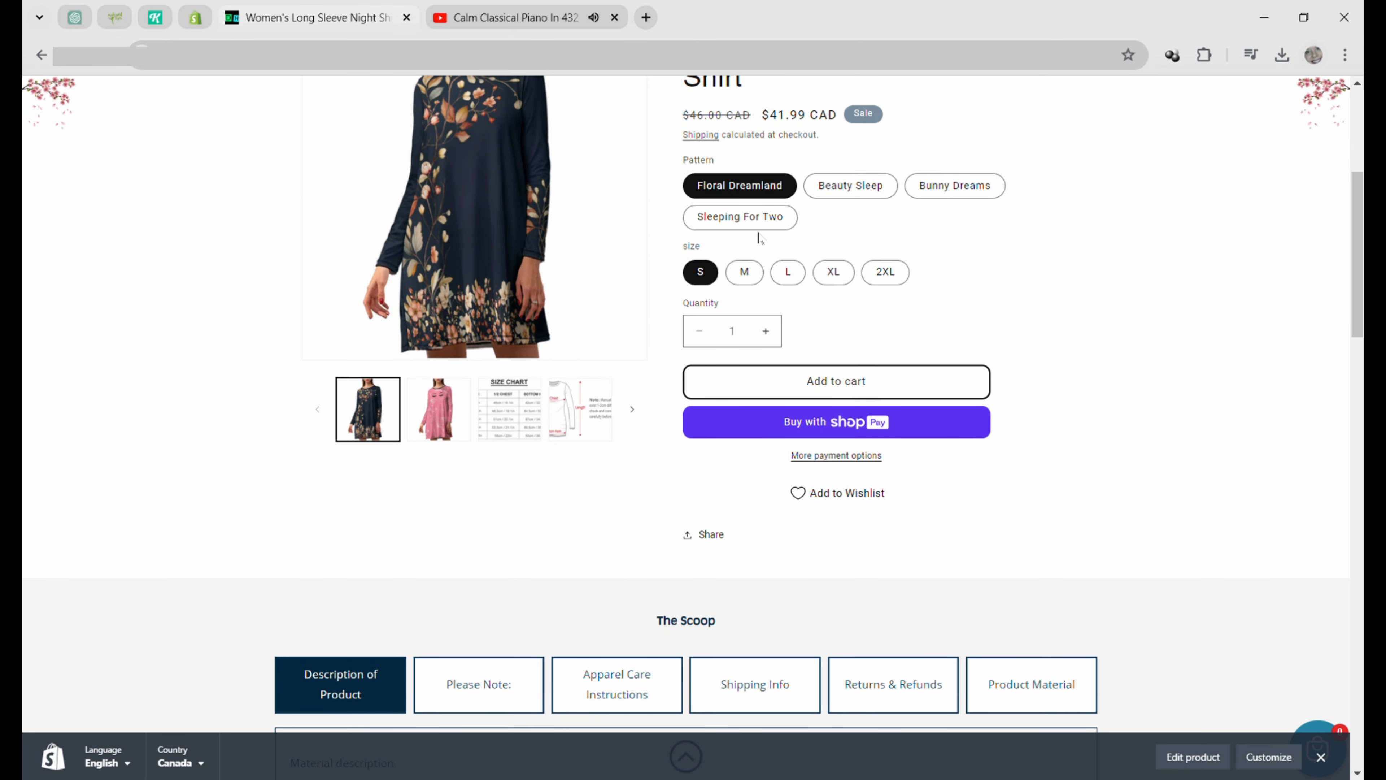
left_click(758, 217)
scroll(650, 261, "up", 2)
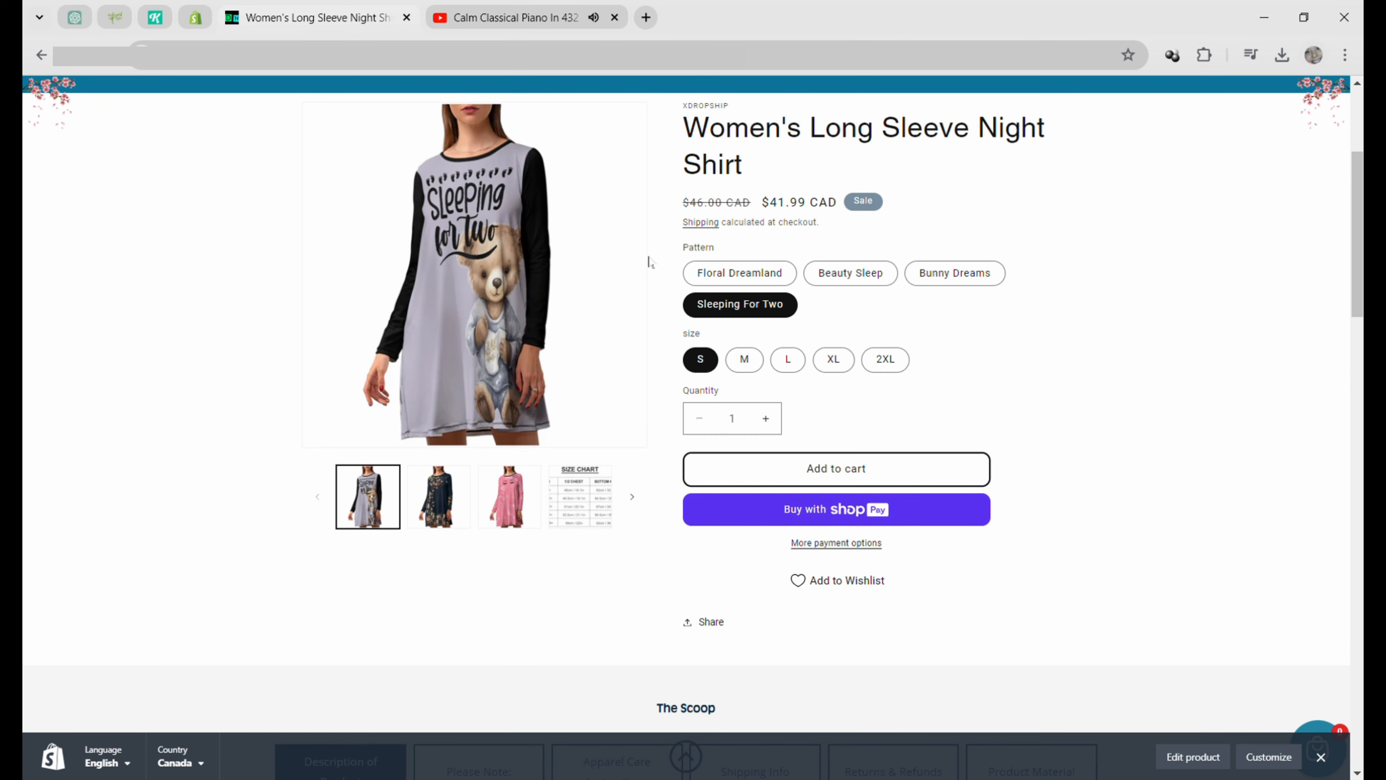
scroll(650, 261, "down", 2)
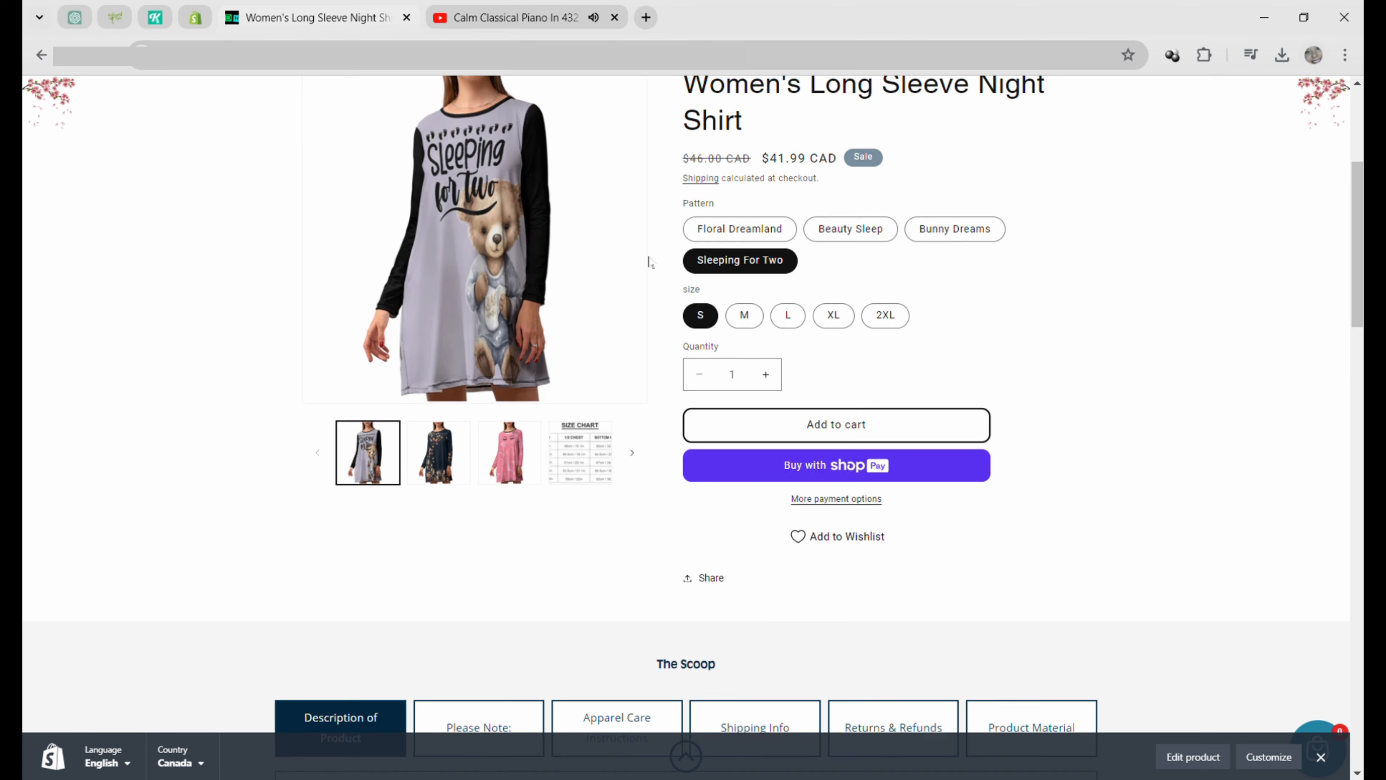
left_click(632, 409)
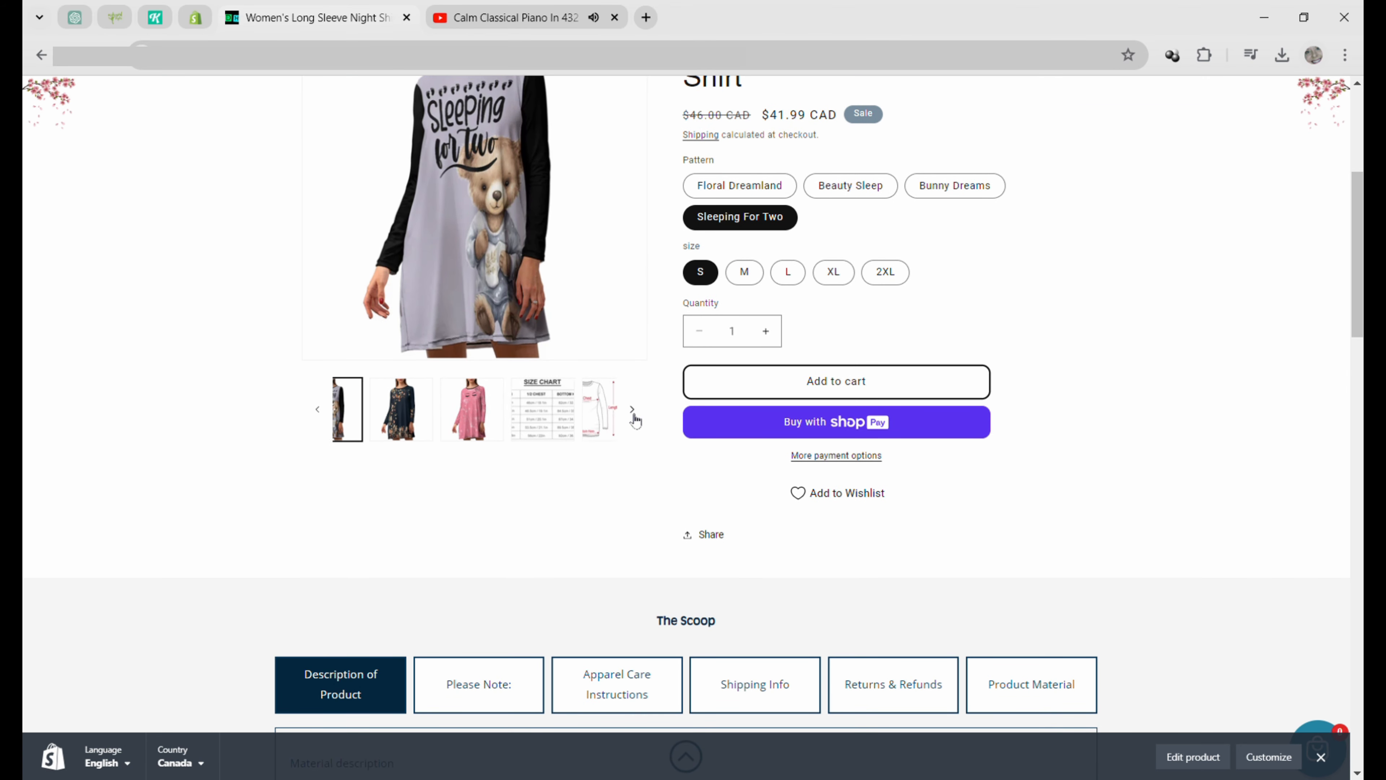
left_click(632, 409)
left_click(632, 410)
left_click(633, 410)
left_click(633, 409)
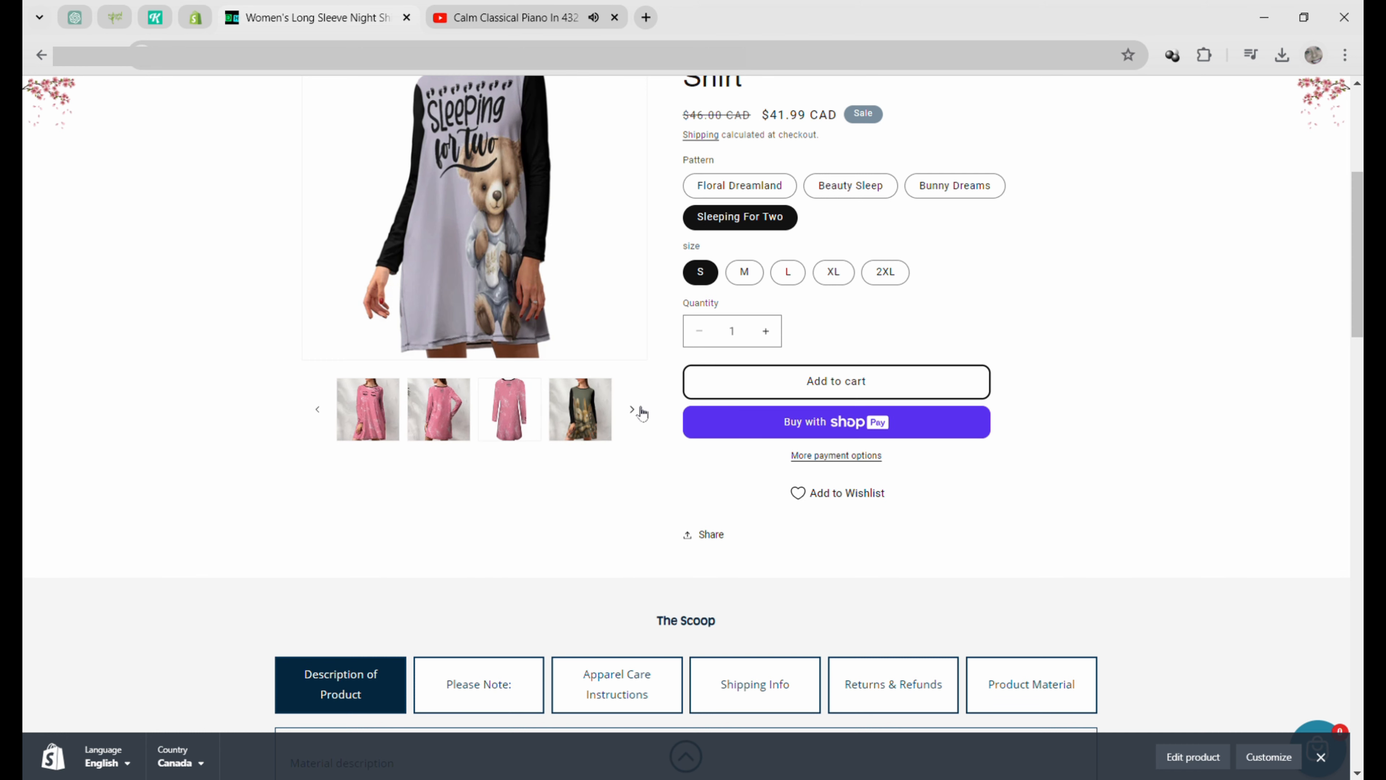
left_click(633, 409)
left_click(633, 409)
left_click(633, 410)
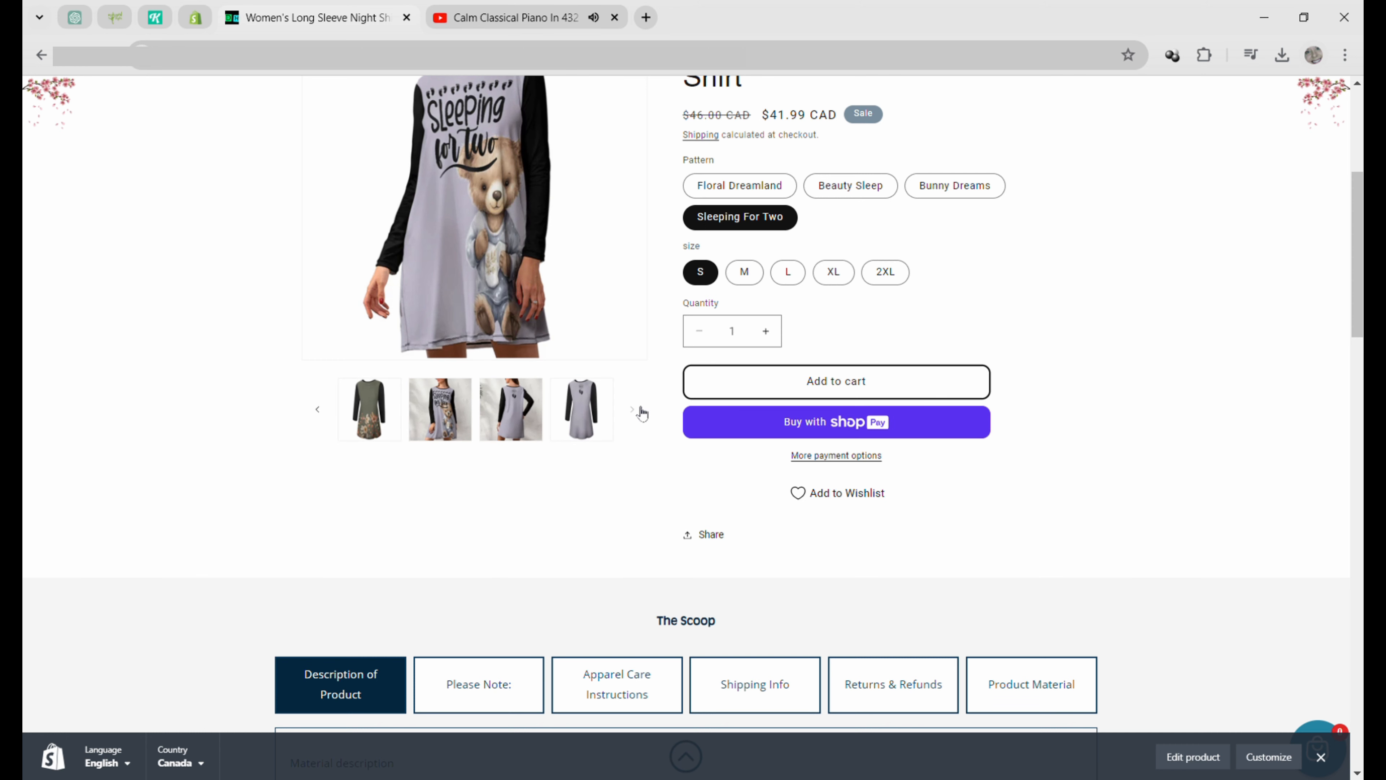
left_click(633, 409)
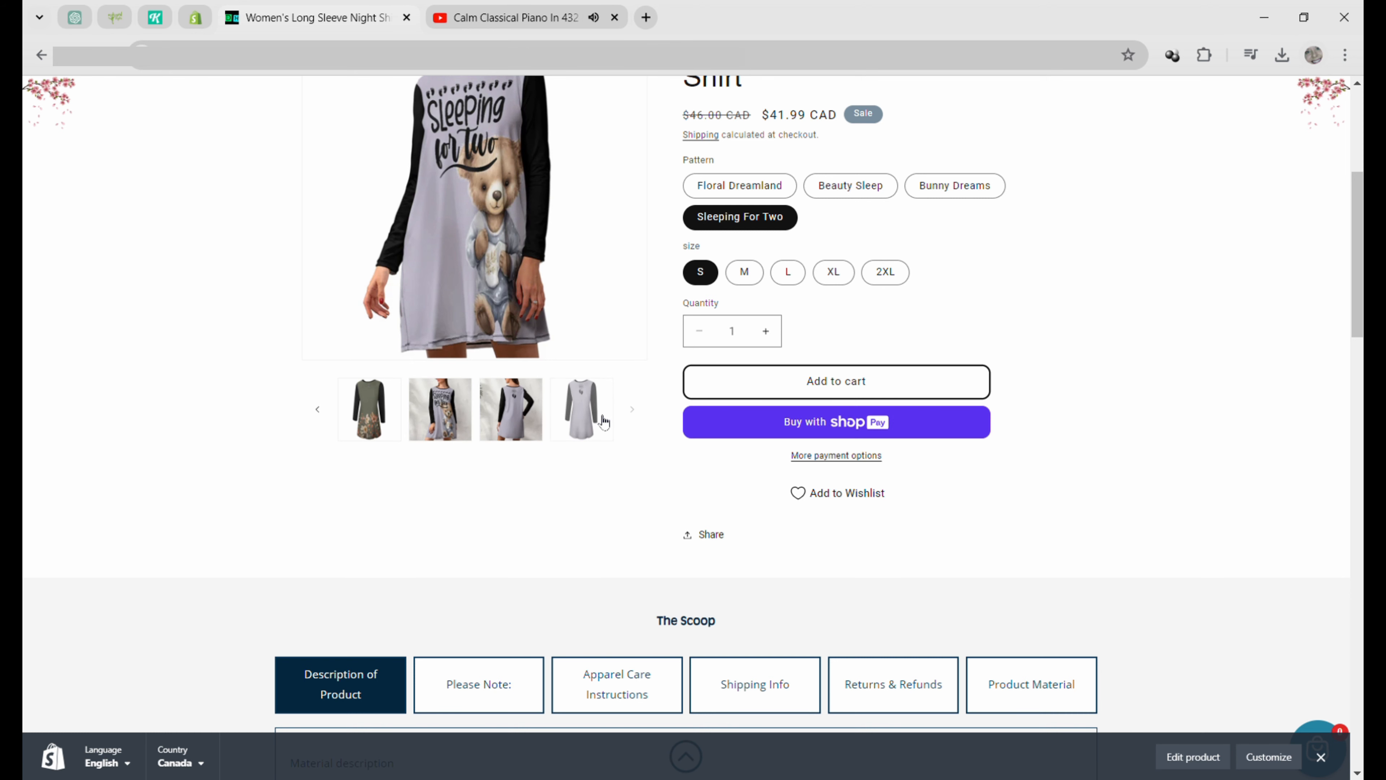
scroll(652, 411, "up", 2)
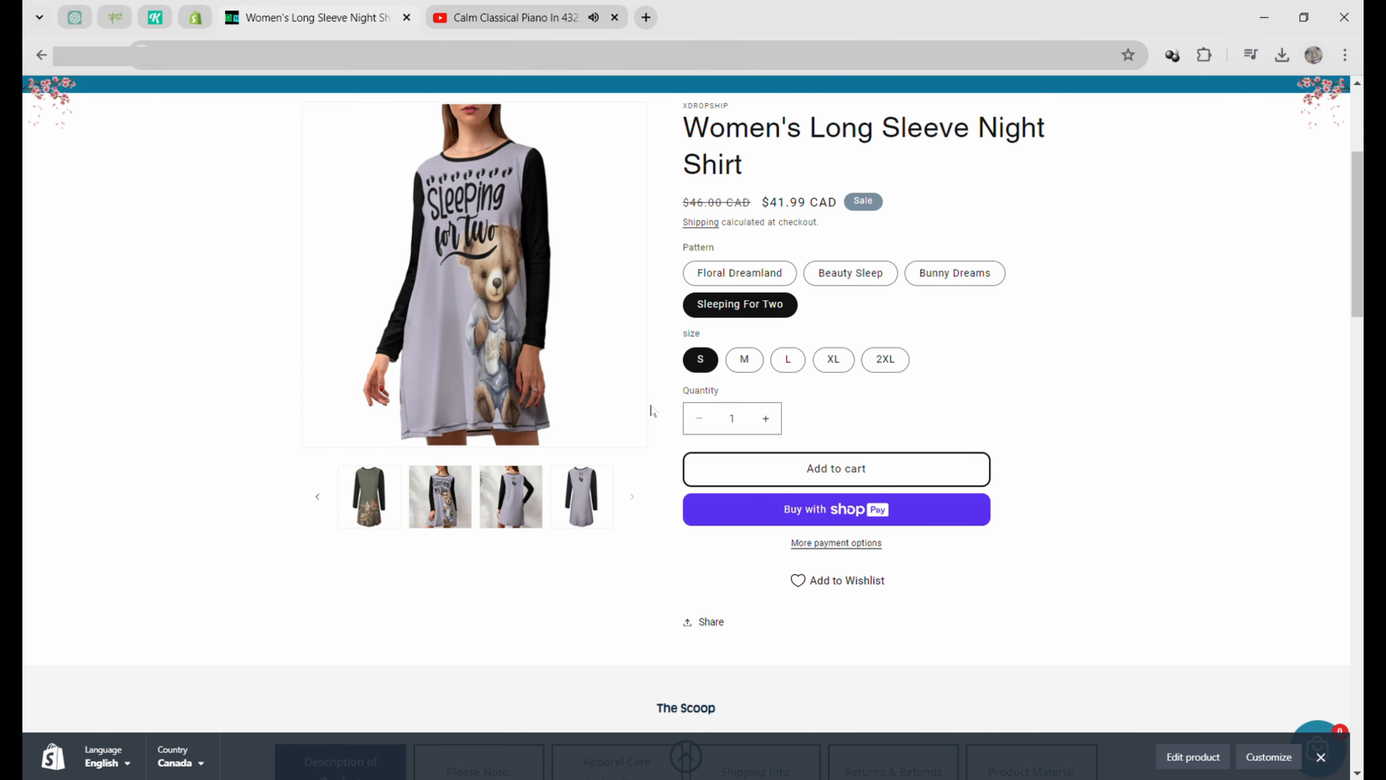